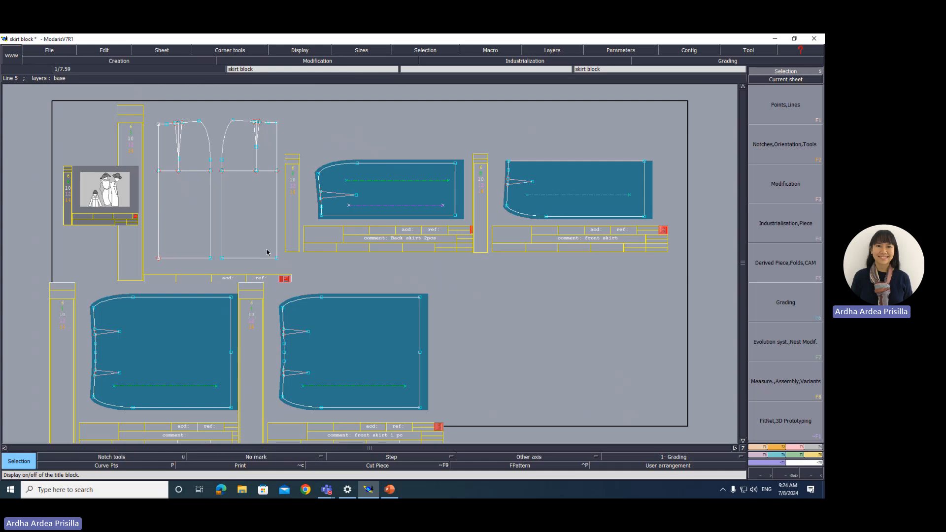
- Rearrange all sheets and set every model, garment, rules and icon access path to D:/Ardea-lectra/
key(j)
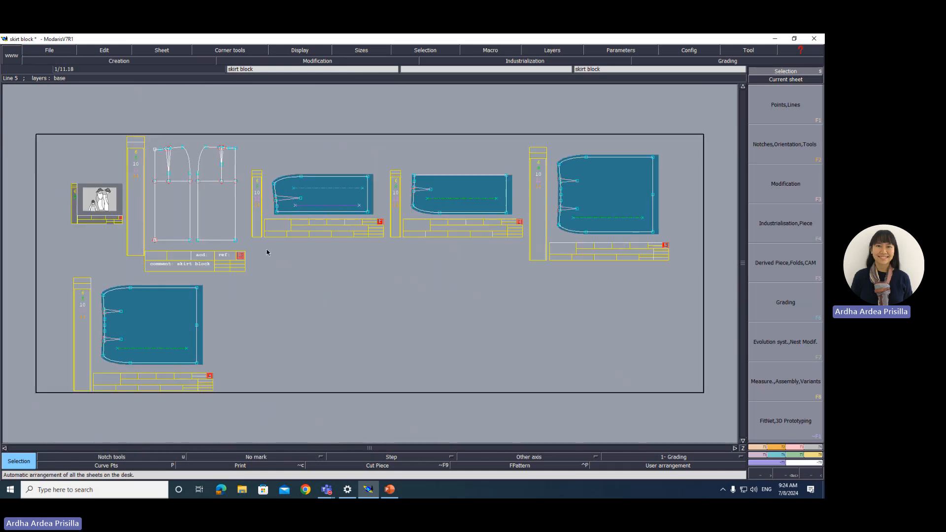
click(57, 52)
click(67, 235)
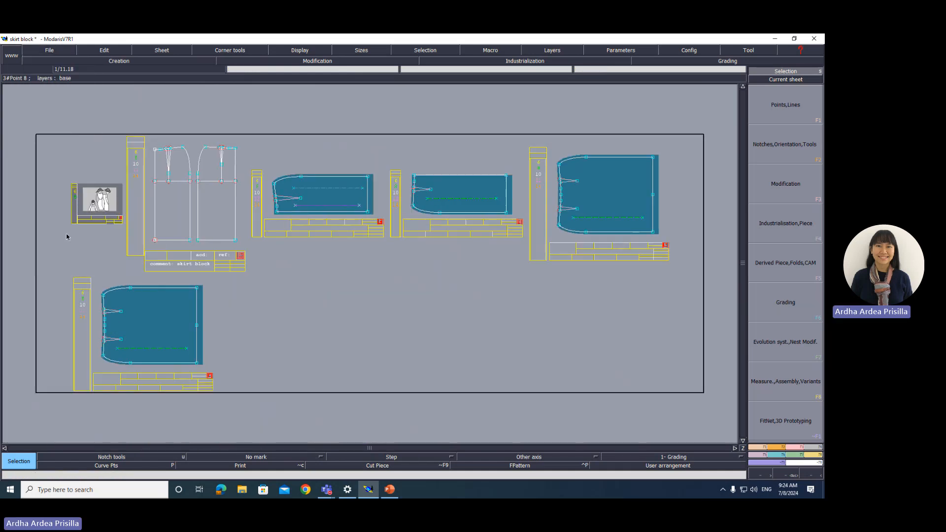
click(52, 55)
click(40, 236)
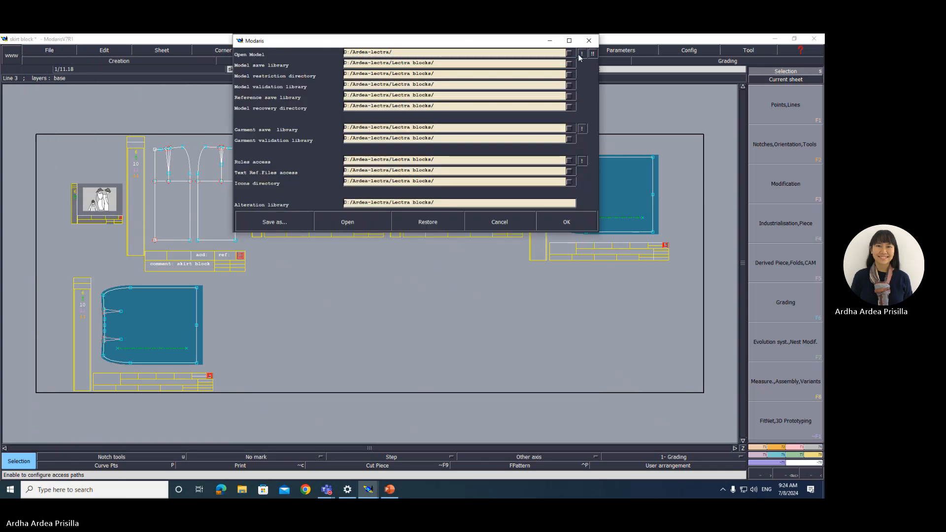
click(584, 54)
click(593, 54)
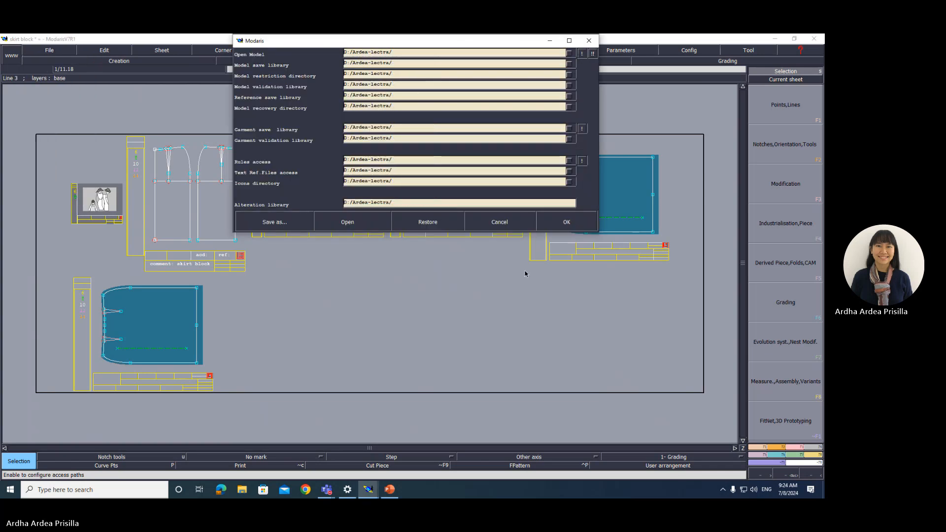
click(574, 227)
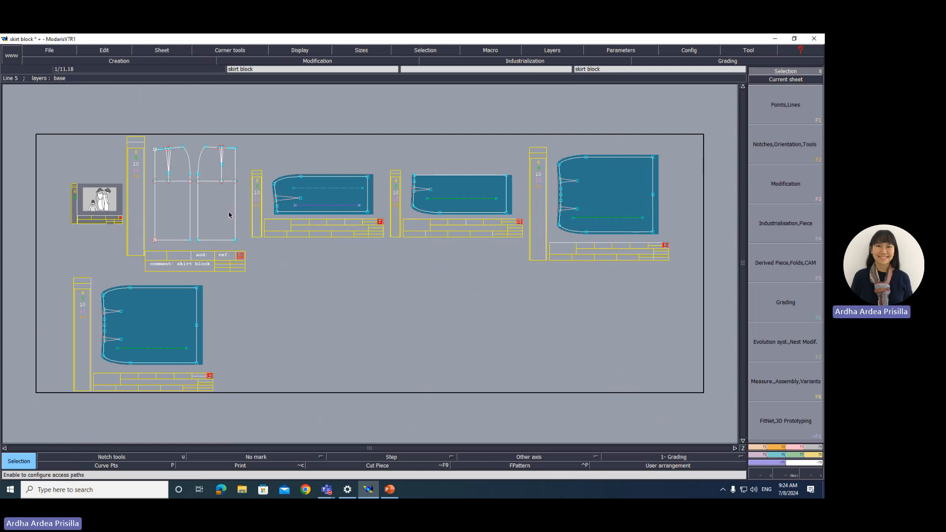
- Try to draw two vertical grading axes 'GR' on the left panel of the skirt block sheet
key(Return)
drag(137, 140, 246, 262)
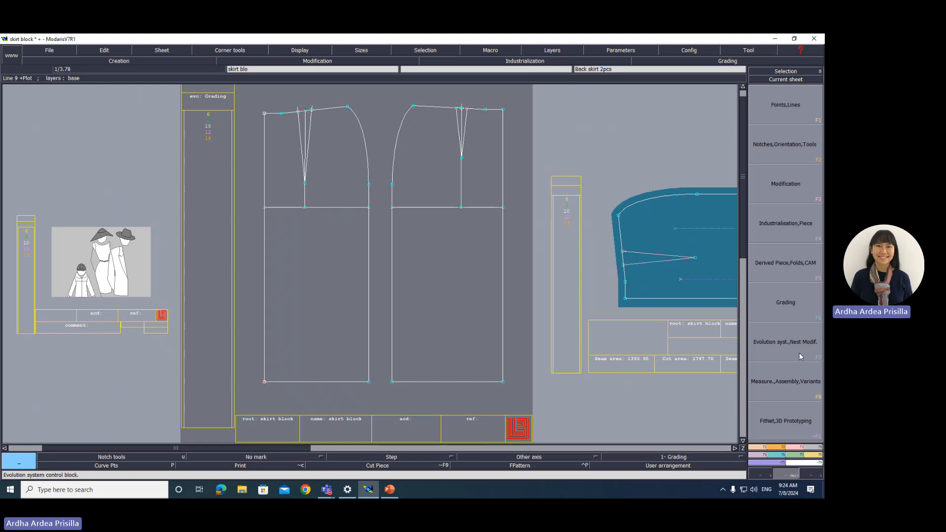
click(814, 218)
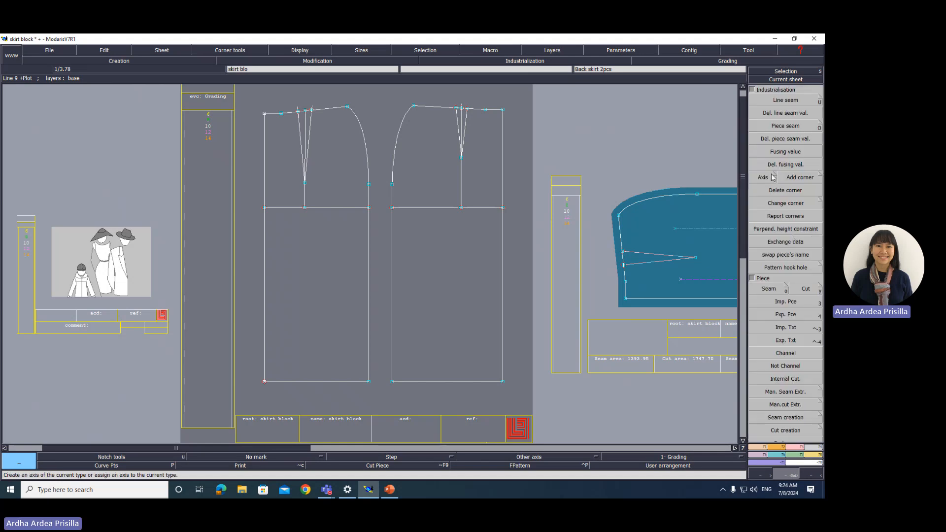
click(776, 177)
click(40, 105)
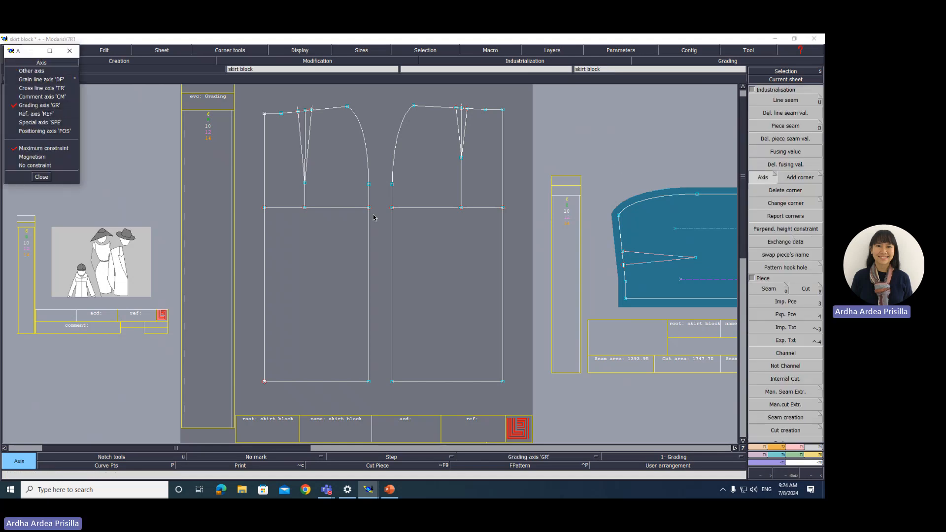
click(285, 129)
click(285, 341)
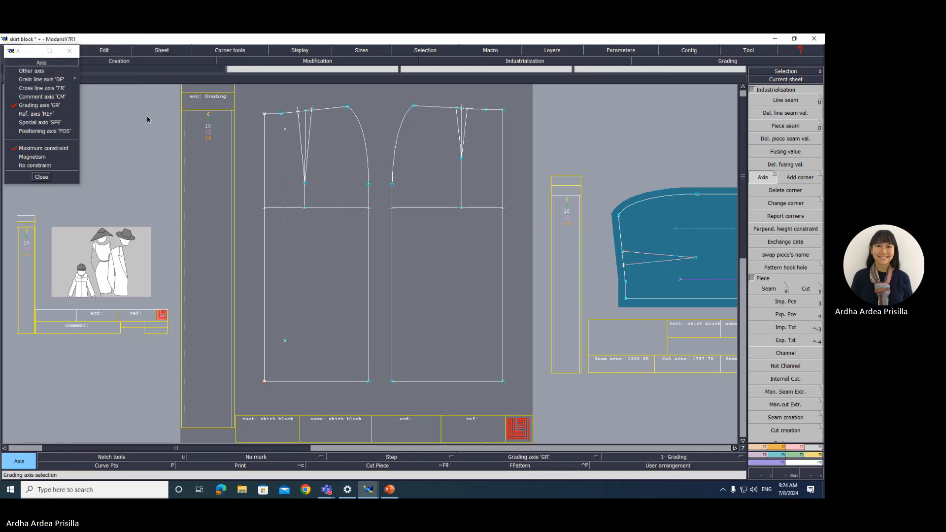
click(333, 133)
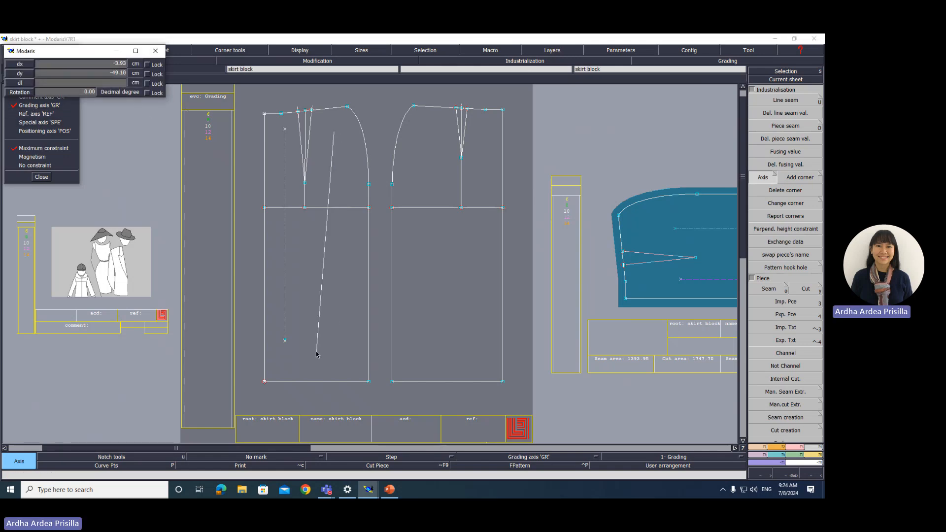
click(340, 344)
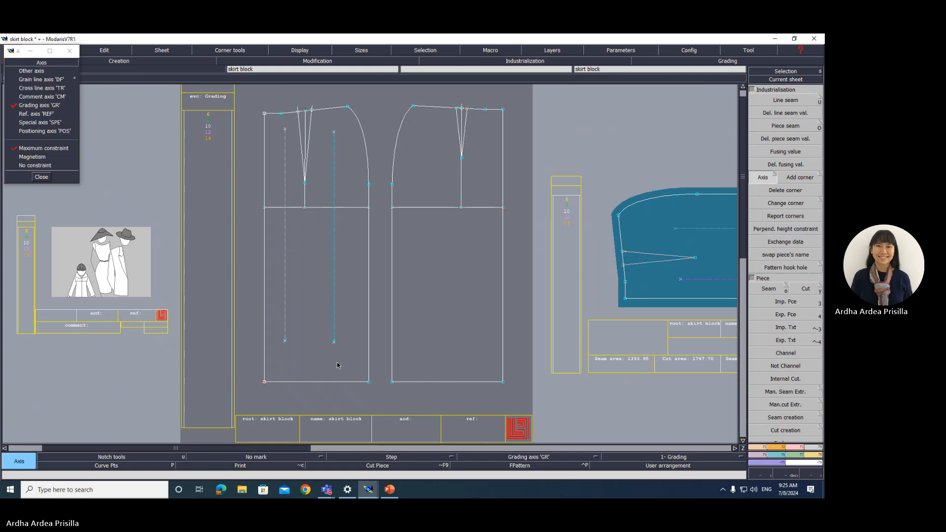
click(30, 105)
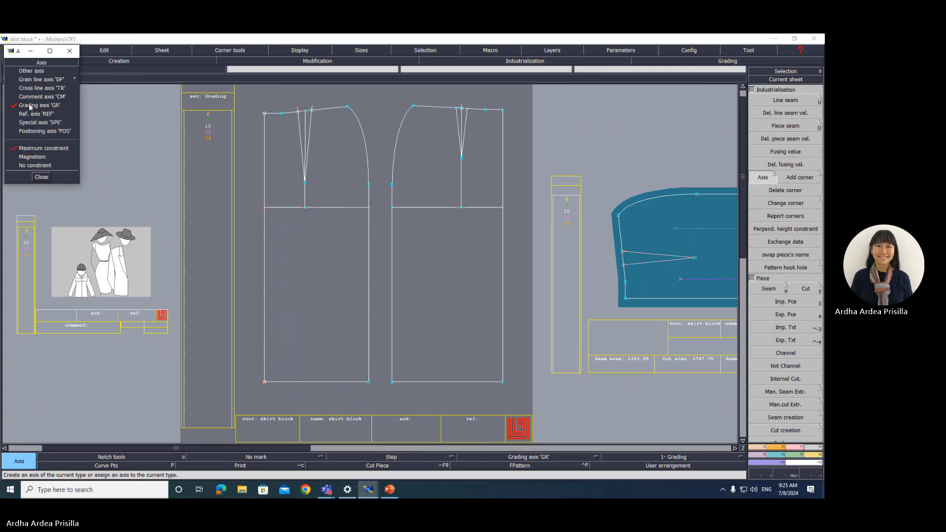
- Draw two parallel vertical grain line axes 'DF' on the left panel of the skirt block sheet
click(40, 79)
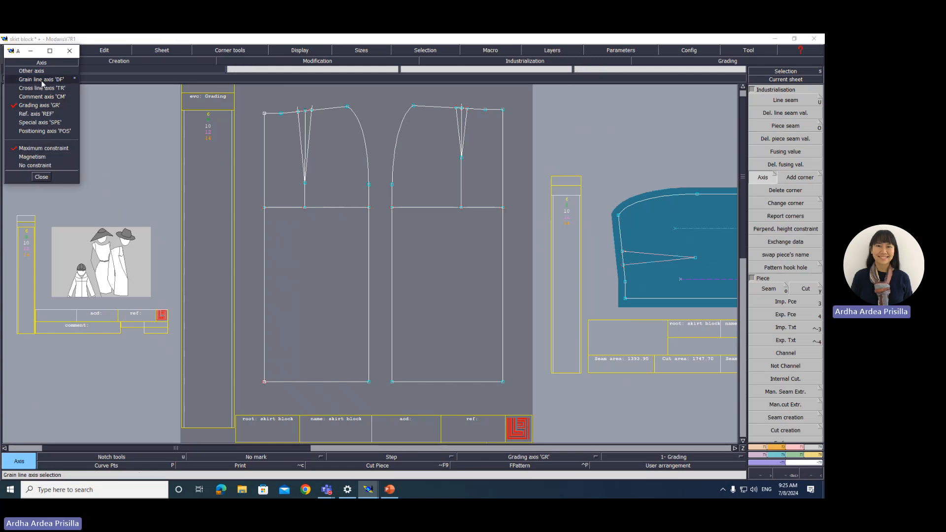
click(278, 128)
click(278, 356)
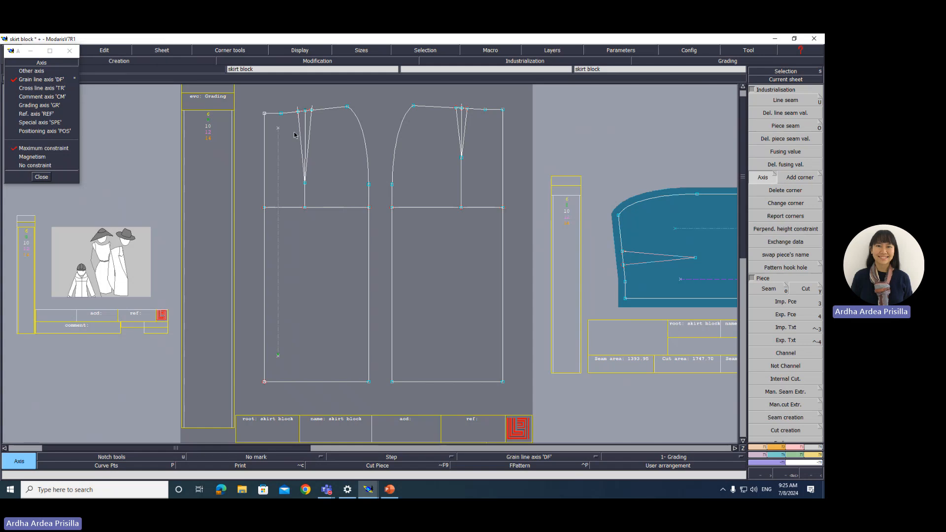
click(289, 129)
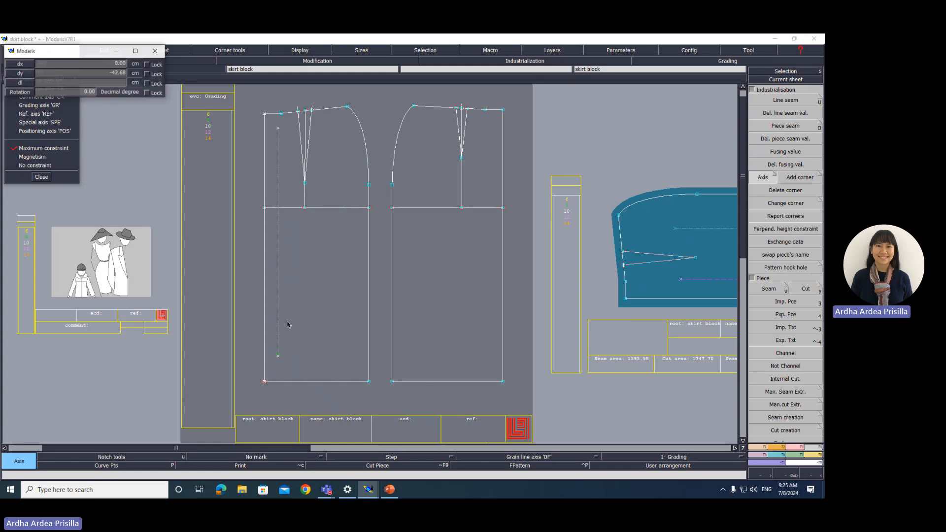
click(290, 355)
- Draw two vertical grain line axes 'DF' on the right panel of the skirt block and rearrange all sheets
click(416, 120)
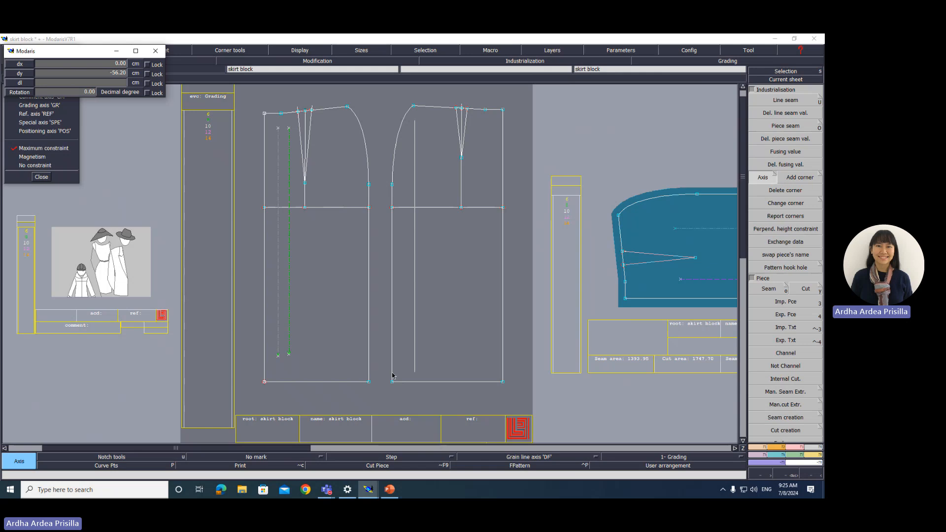
click(415, 362)
click(438, 120)
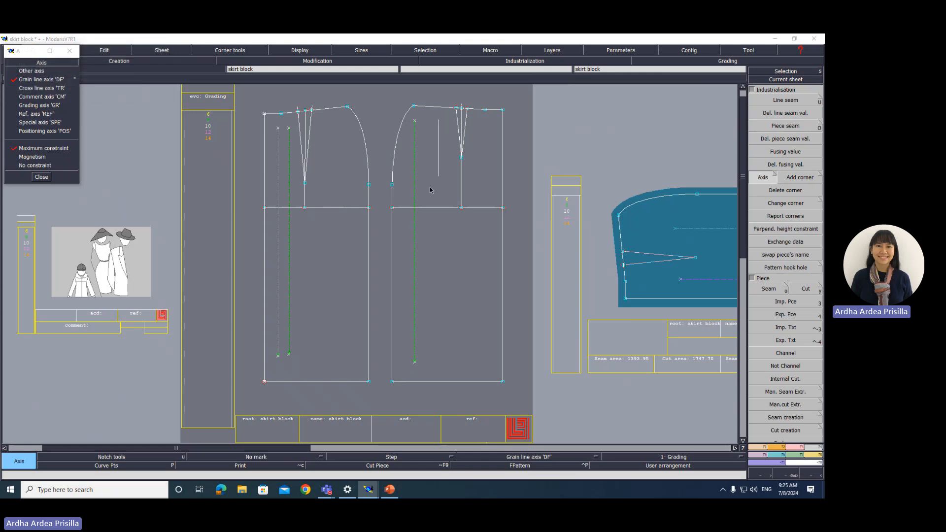
click(436, 362)
key(j)
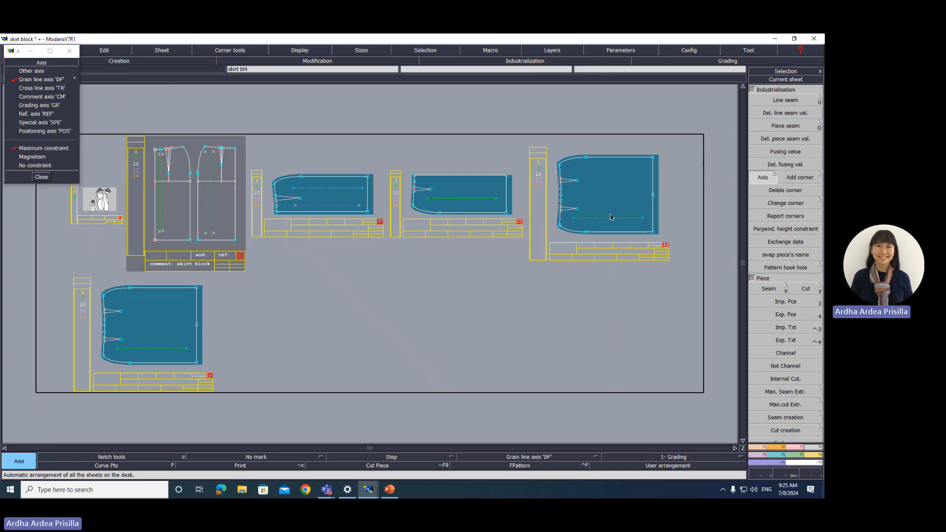
- Open the skirt block model from the Lectra Reference folder in Ardea-lectra and examine its sheets
click(245, 489)
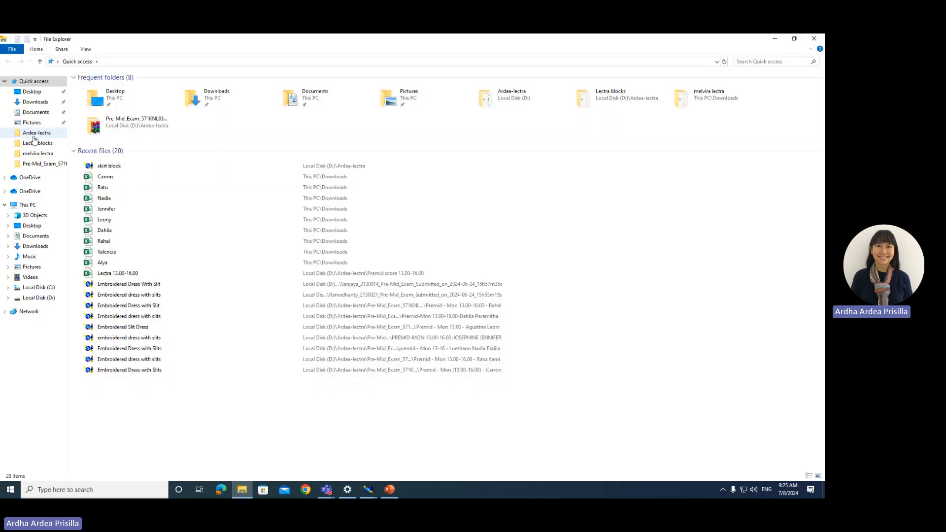
click(34, 134)
double_click(101, 142)
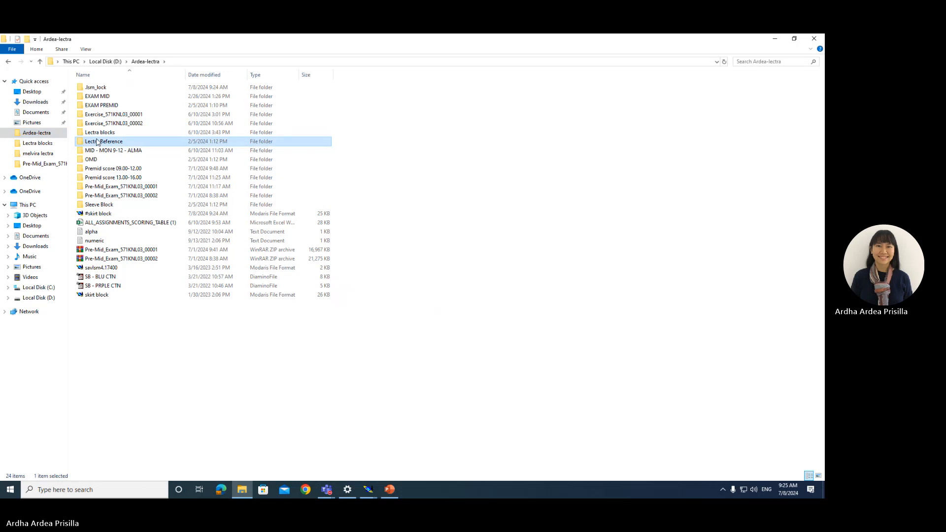
double_click(109, 268)
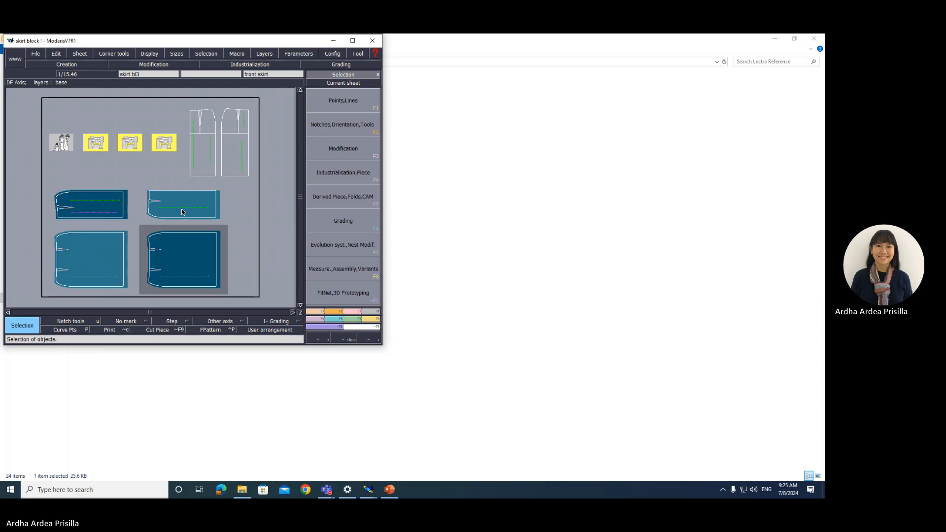
click(563, 190)
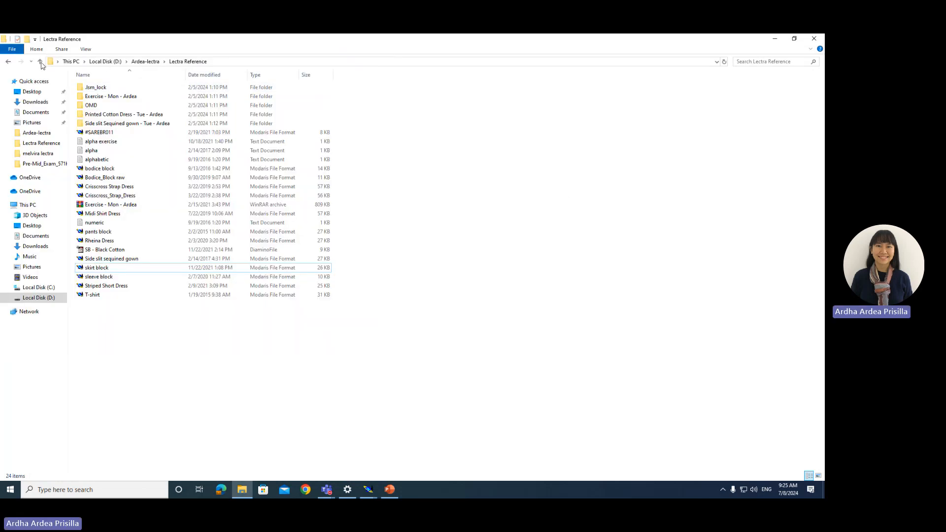
click(369, 490)
click(455, 451)
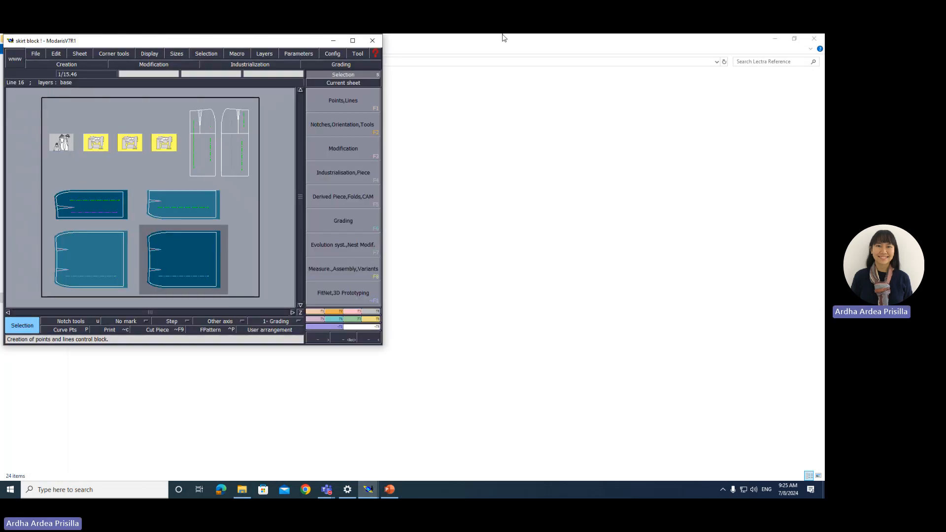
- Quit the reference skirt block model, return to the working skirt block model and close the axis options
click(372, 41)
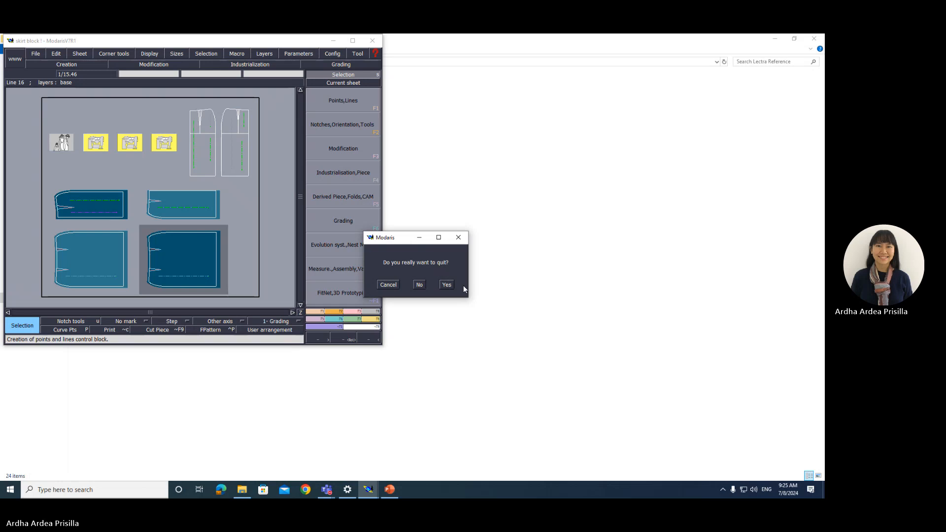
click(449, 287)
click(368, 489)
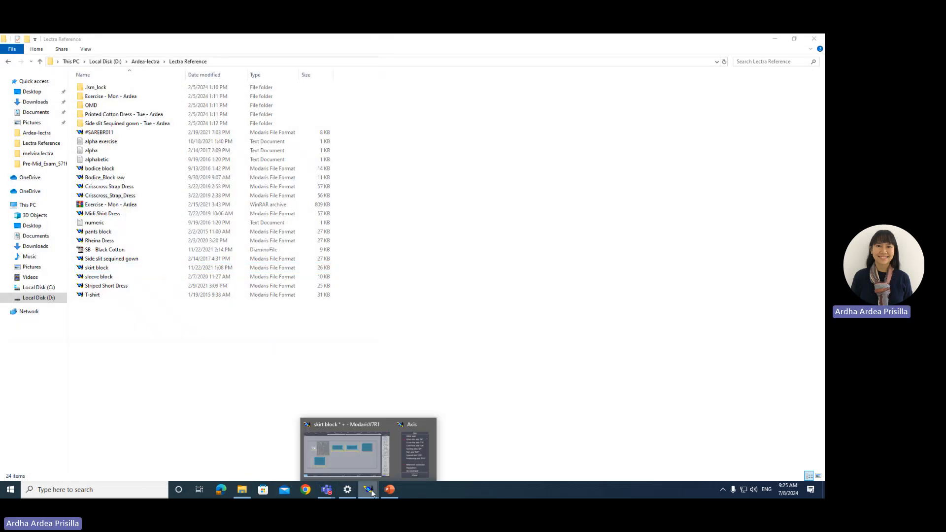
click(356, 455)
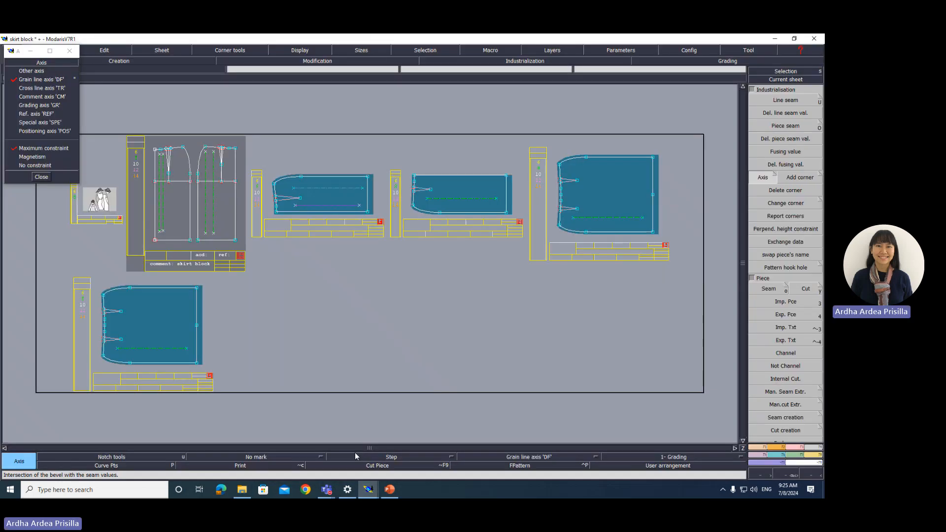
click(41, 176)
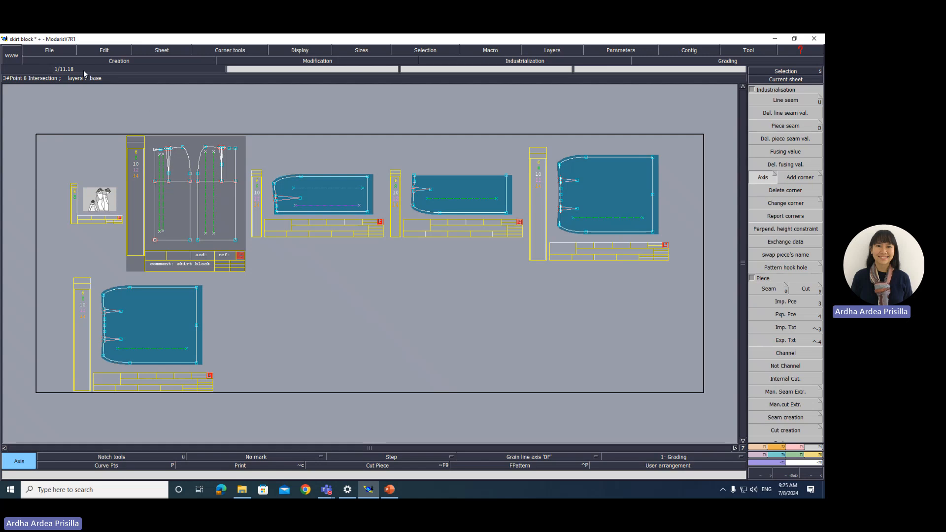
- Delete the half front skirt sheet beside the Back skirt 2pcs sheet
key(s)
click(332, 225)
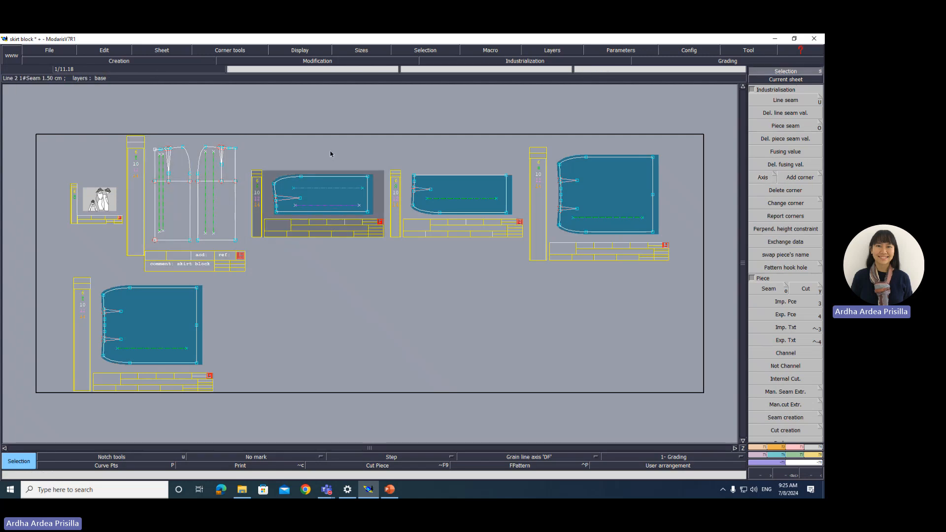
click(483, 209)
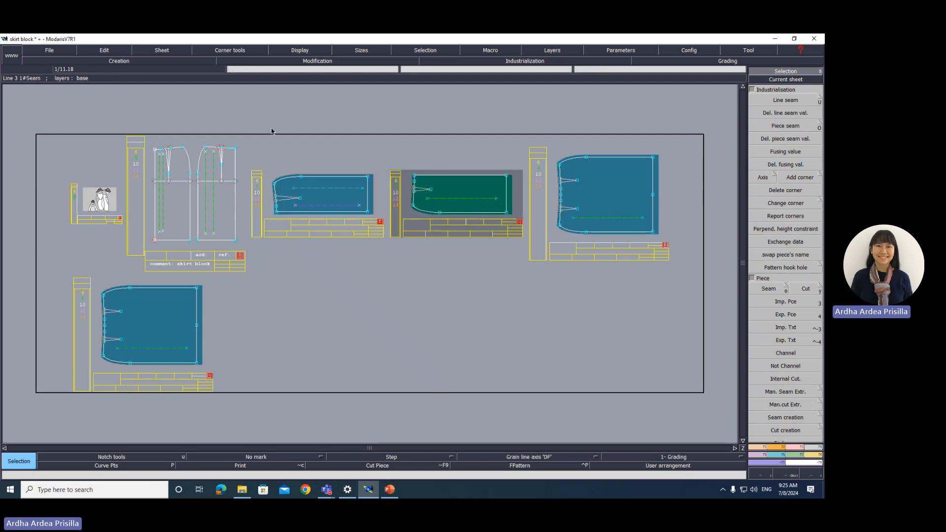
click(592, 178)
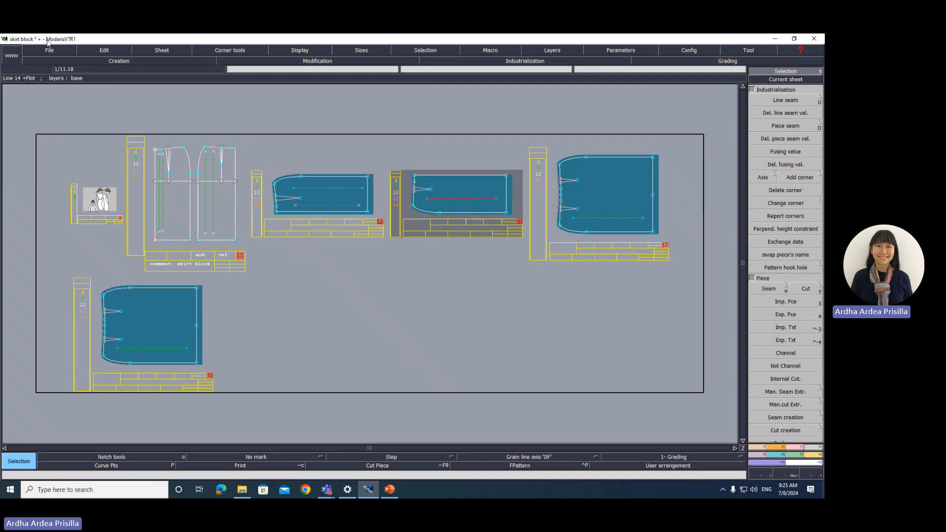
click(146, 52)
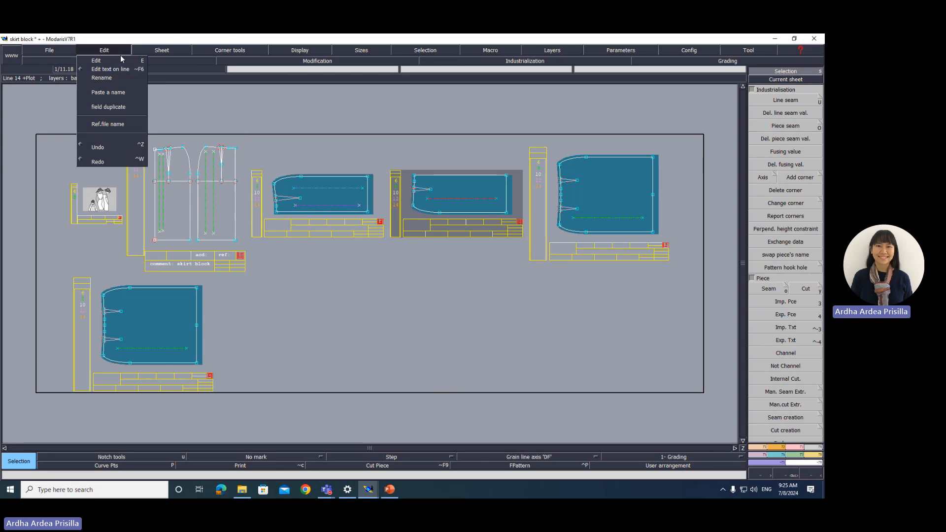
click(155, 79)
click(488, 218)
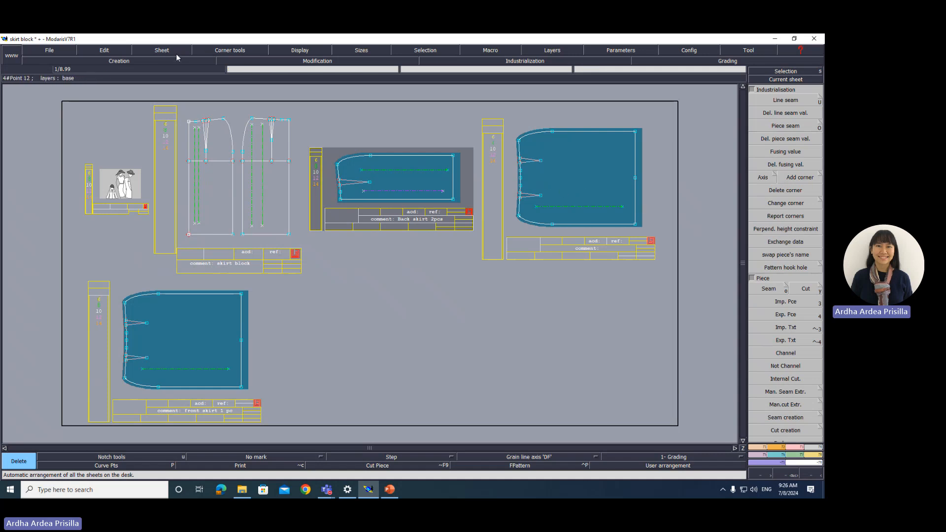
- Try to enter the comment "SB - FR LNG - 1 pc" on the full skirt sheet whose comment is blank
click(104, 50)
click(106, 62)
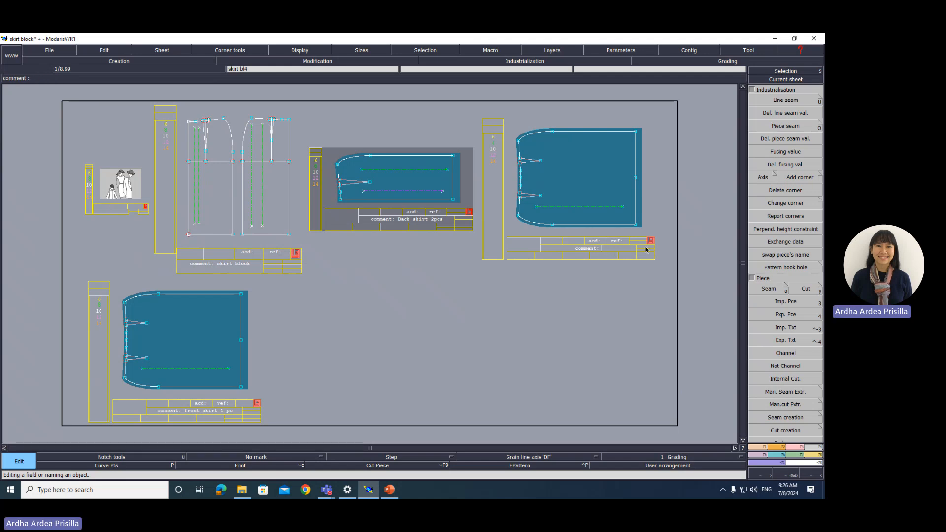
text(FR S)
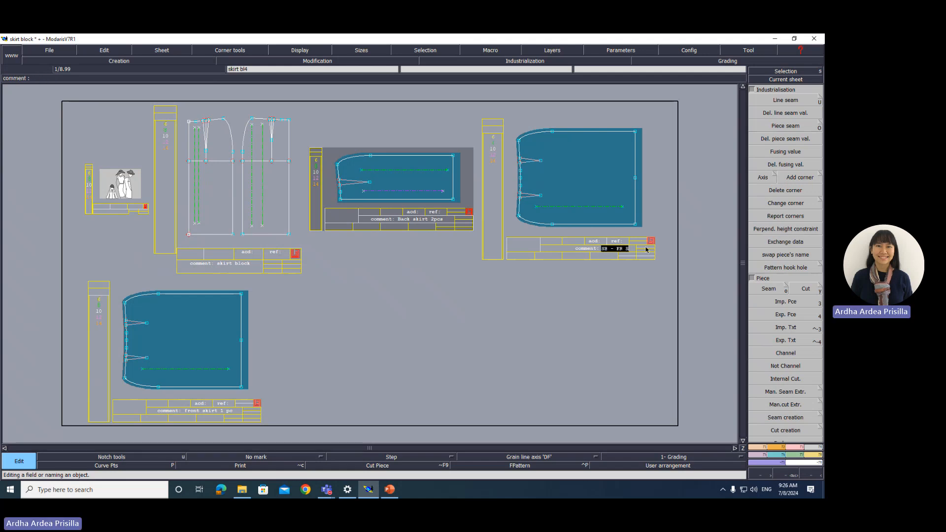
key(BackSpace)
text(LNG - 1 pc)
- Replace the comment on the sheet labelled "front skirt 1 pc" with "SB - FR - 1 pc"
click(193, 413)
text(s)
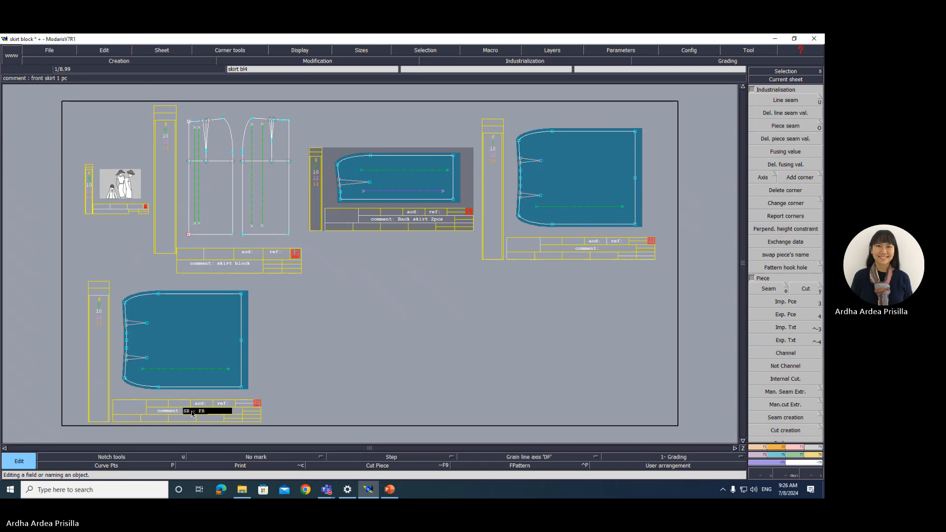
text(B - FR - 1 pc)
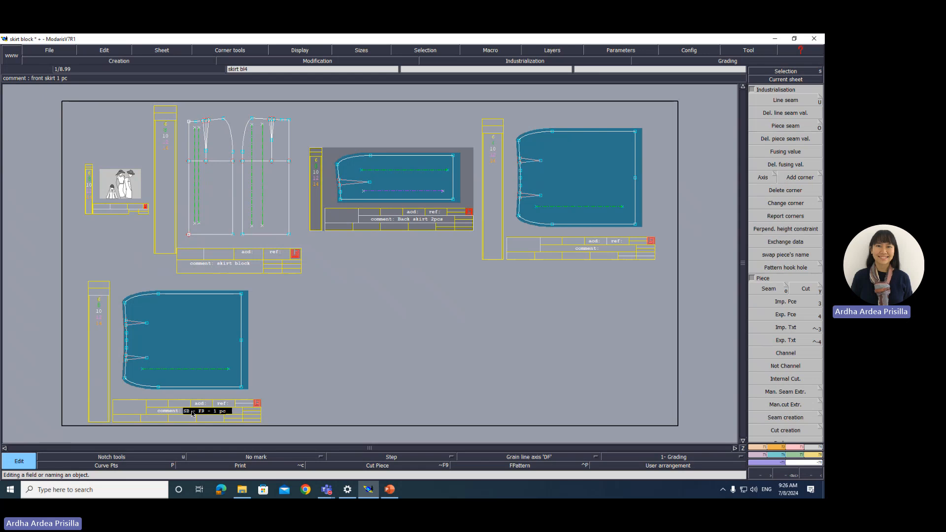
key(Return)
- Replace the "Back skirt 2pcs" sheet's comment with "SB - BK - 2 pcs"
click(428, 220)
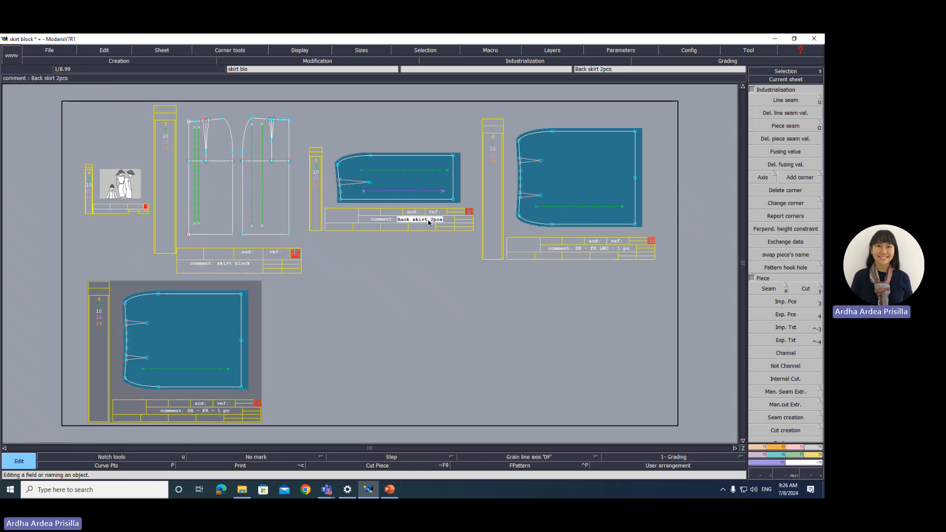
text(SB - BK - 2 p)
key(Return)
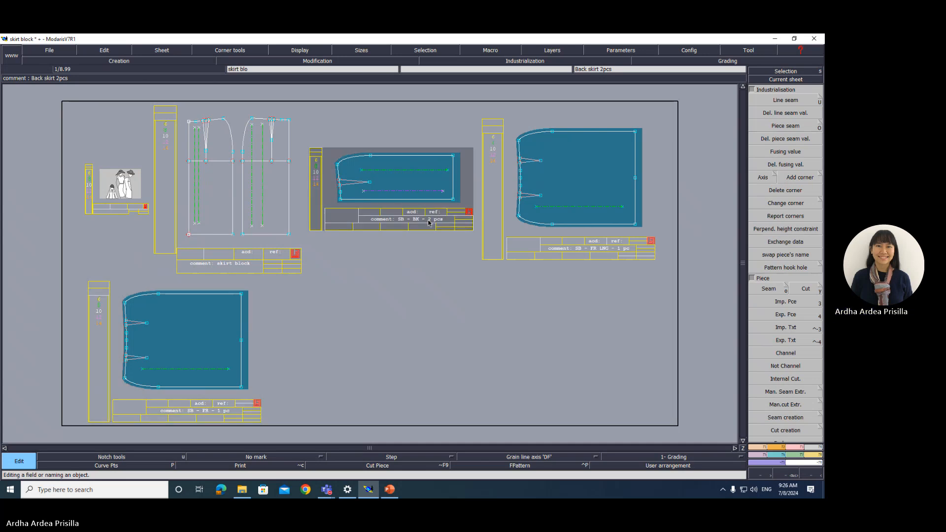
- Copy the back skirt sheet onto a new sheet and automatically arrange all sheets on the desk
click(167, 51)
click(162, 70)
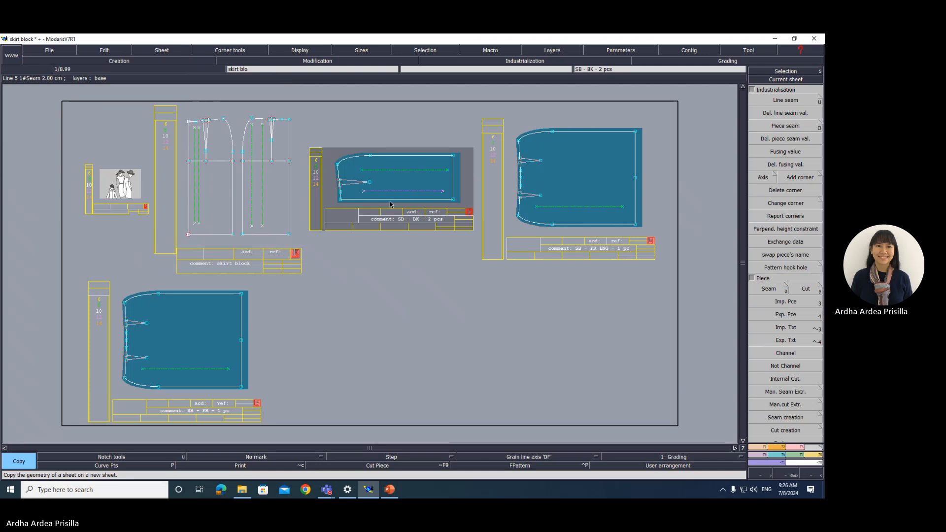
click(407, 291)
key(j)
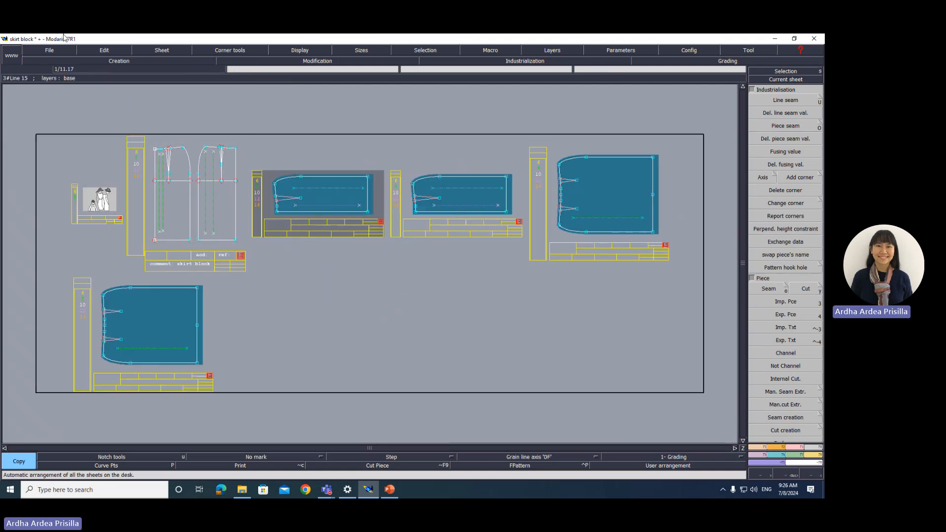
- Set the comment of the back skirt sheet next to the skirt block base sheet to "SB - BK LNG - 2 pcs"
click(104, 50)
click(109, 62)
click(365, 236)
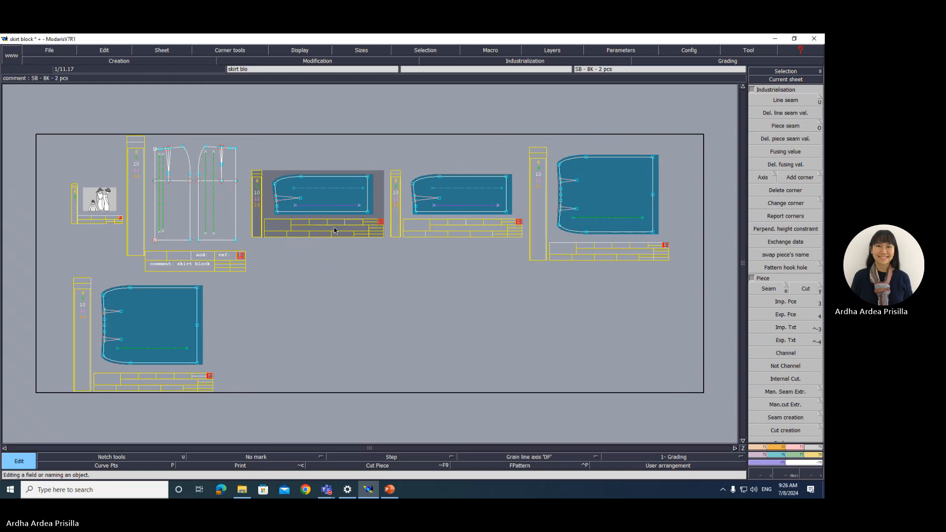
text(S)
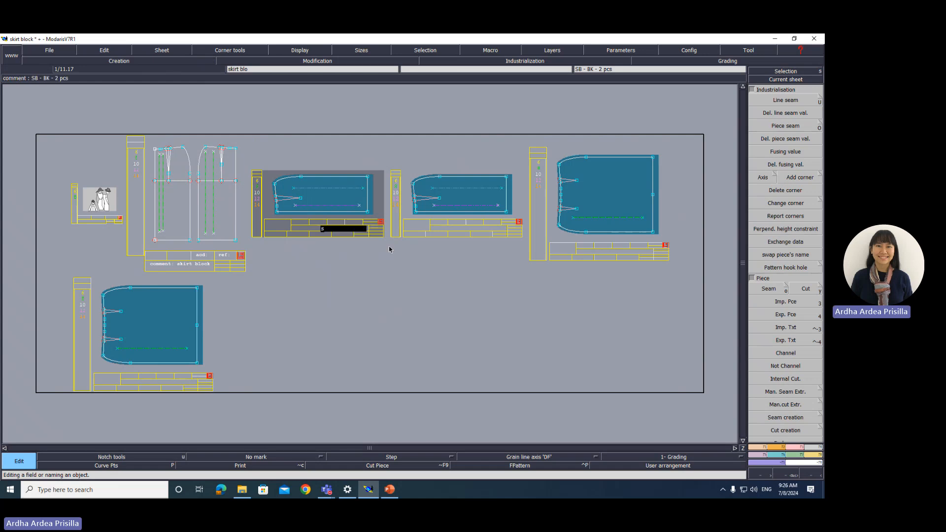
text(B - BK LNG - 2 pcs)
key(Return)
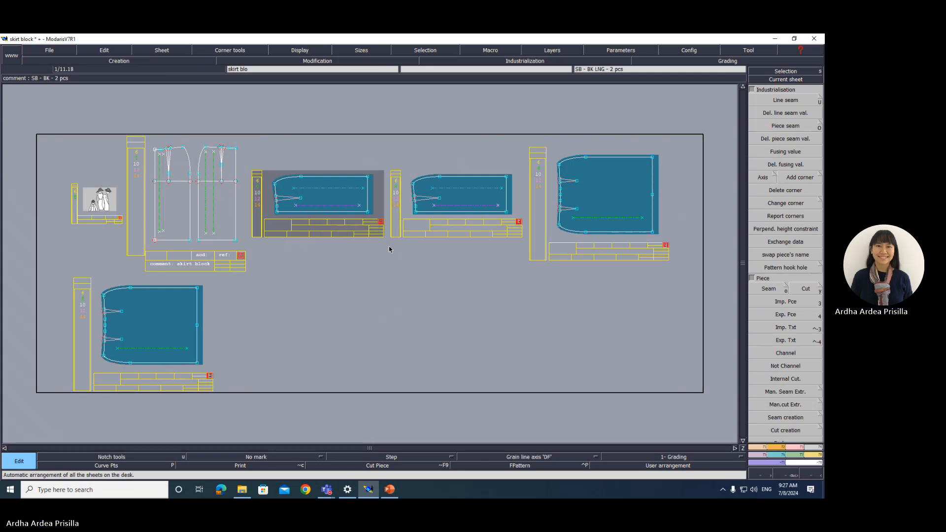
- Replace the special axis text "back skirt" on the back lining piece with "SB - BK LNG - 2 pcs"
click(313, 209)
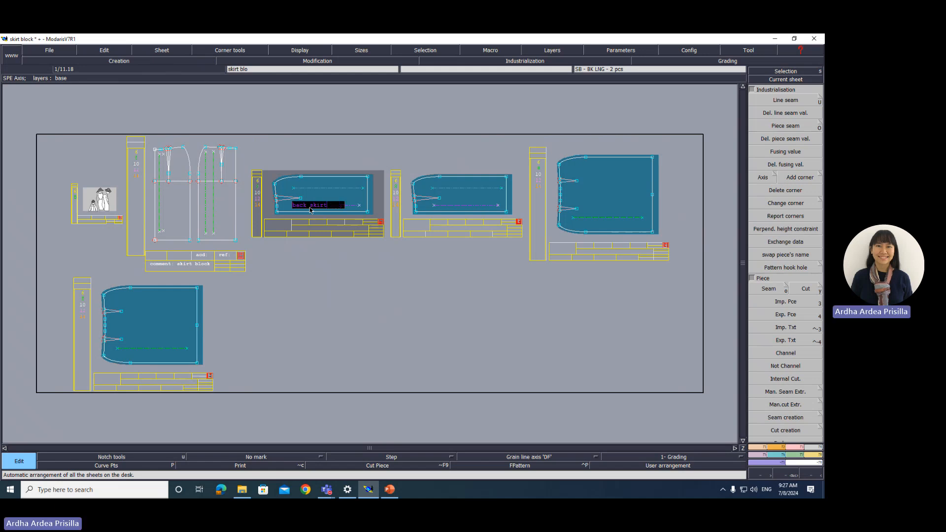
key(BackSpace)
key(BackSpace)
key(BackSpace)
key(BackSpace)
key(BackSpace)
key(BackSpace)
key(BackSpace)
key(BackSpace)
key(BackSpace)
key(BackSpace)
text(SB - BK LNG - 2 p)
text(cs)
key(Return)
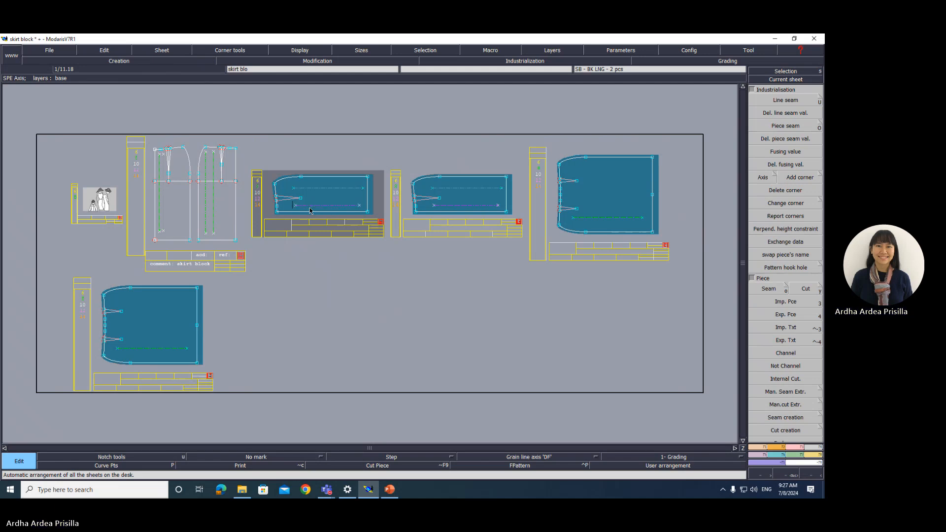
- Set the special axis text on the other back skirt piece to "SB - BK - 2pcs"
click(470, 214)
text(SB)
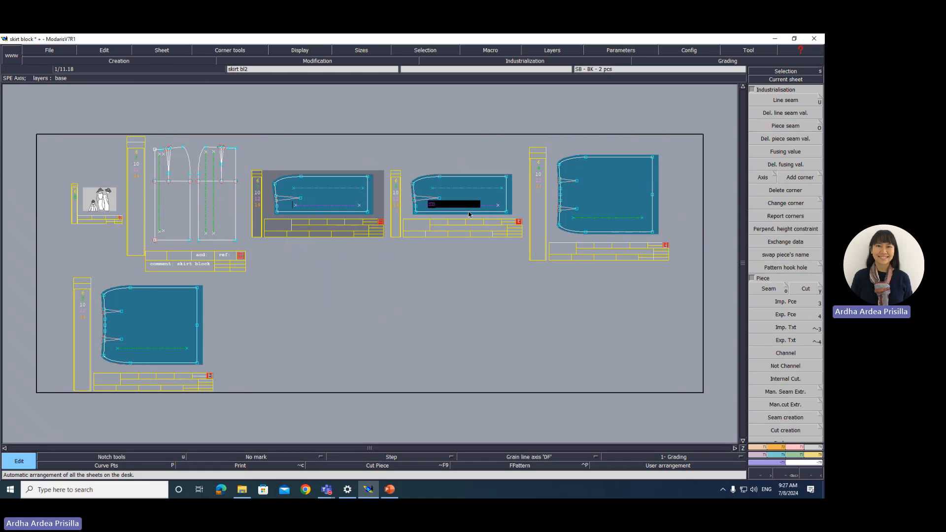
text( - BK - 2pcs)
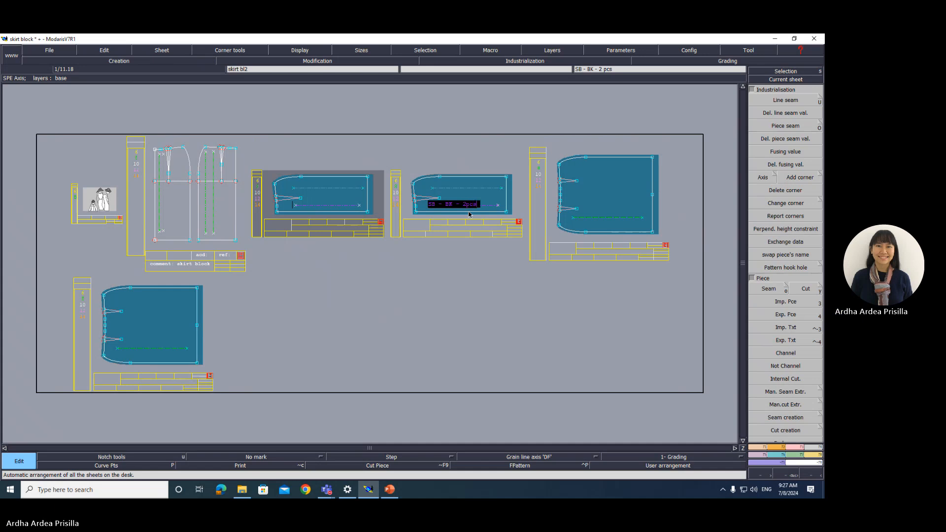
key(Return)
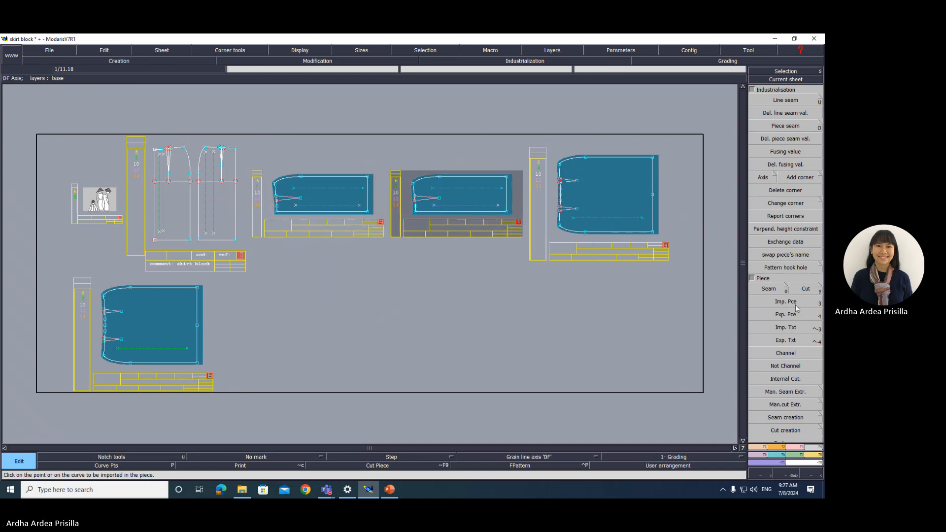
- Draw a horizontal special axis 'SPE' between the darts on both the front lining and front skirt pieces, and close the axis options
click(771, 176)
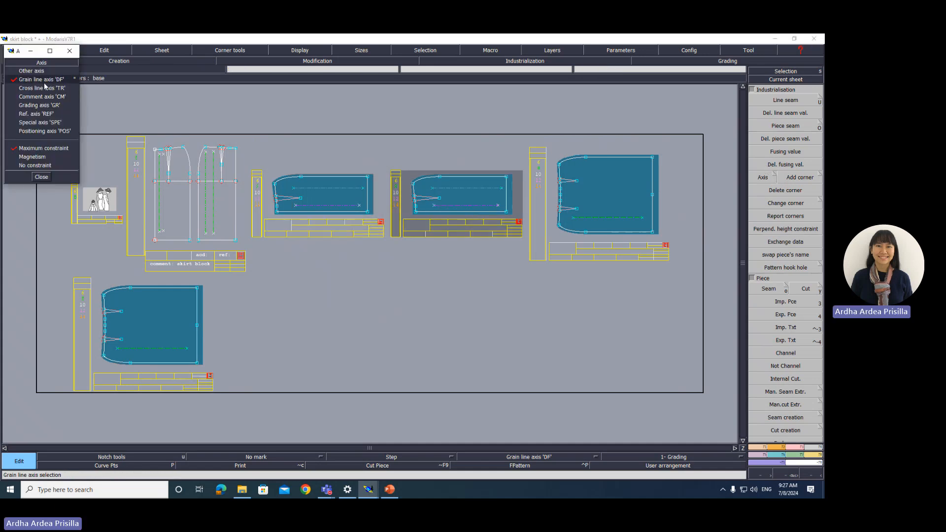
click(39, 122)
click(574, 196)
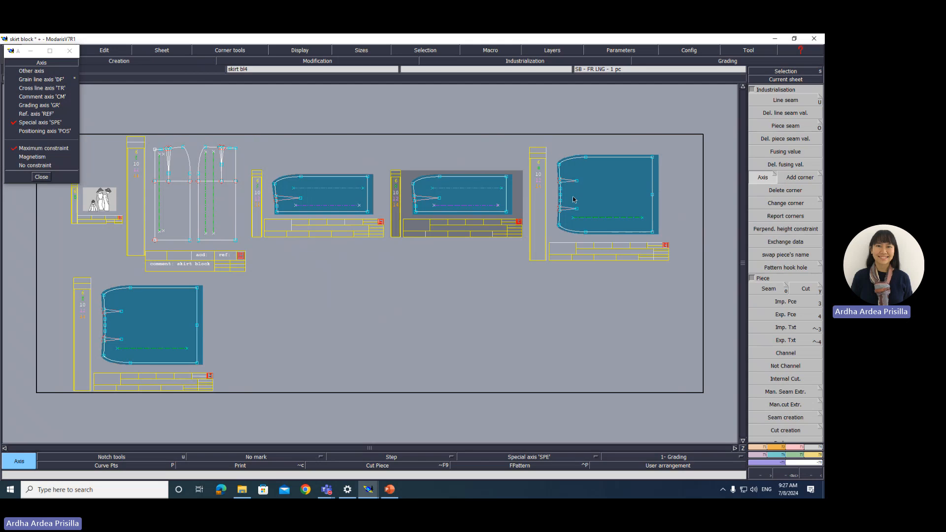
click(641, 196)
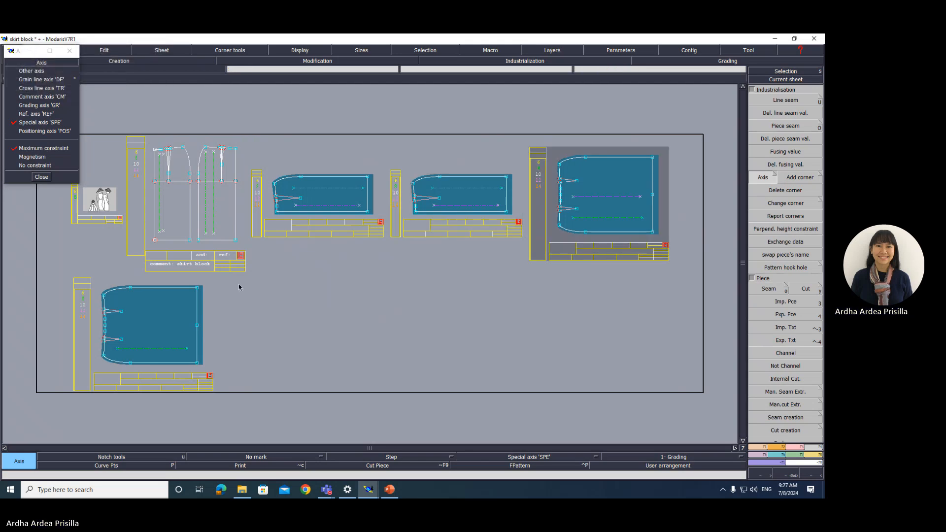
click(117, 327)
click(187, 328)
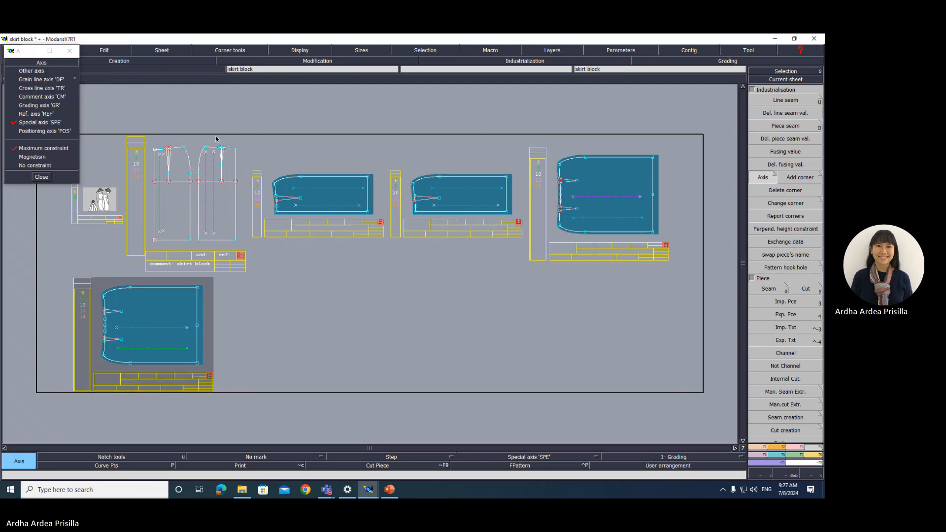
click(42, 177)
- Enter the text "SB - FR LNG - 2 pc" on the front lining piece's special axis
click(104, 49)
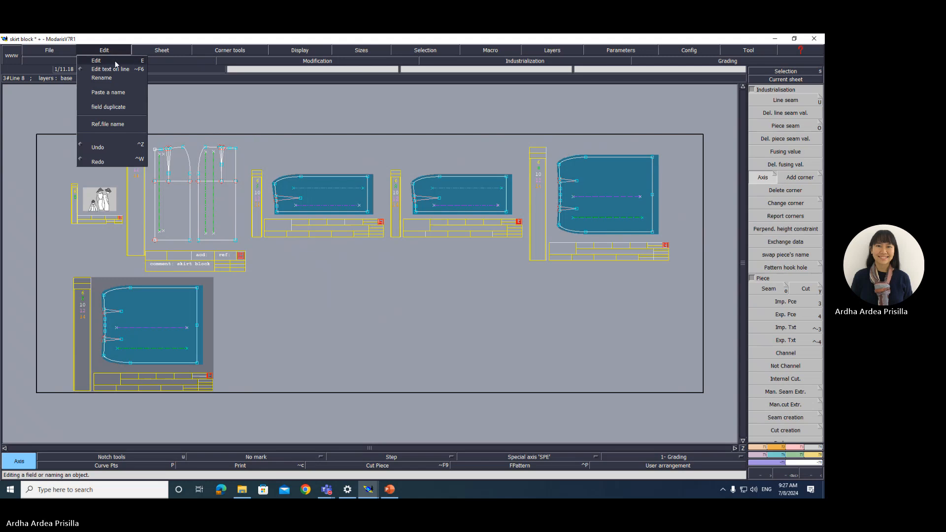
click(106, 67)
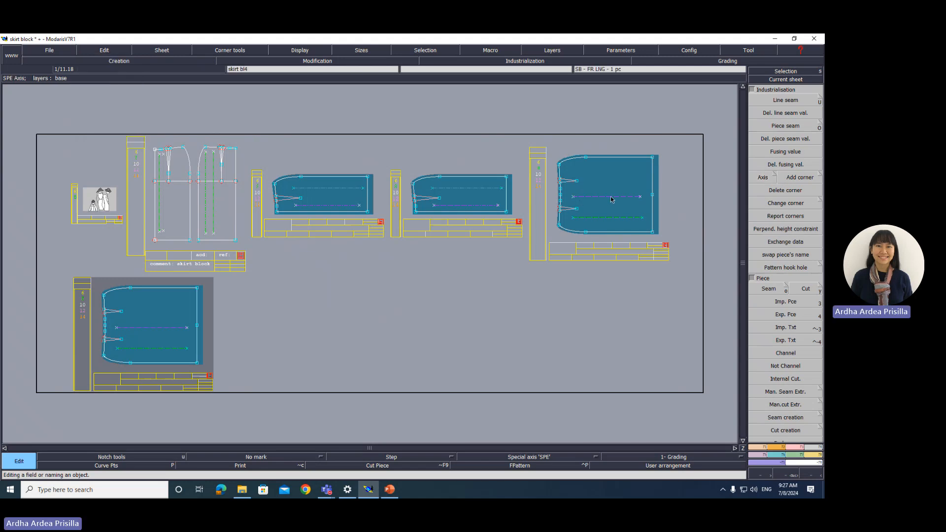
text(SB -)
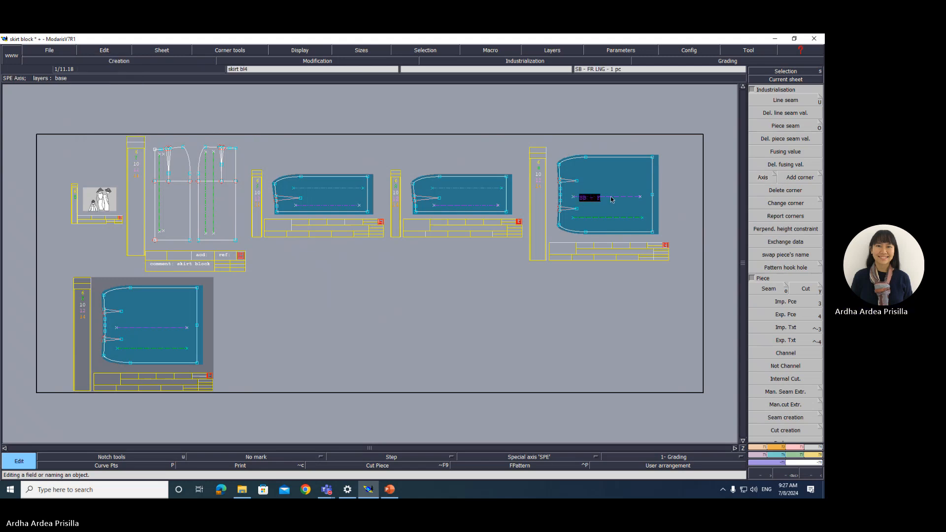
text( FR LNG)
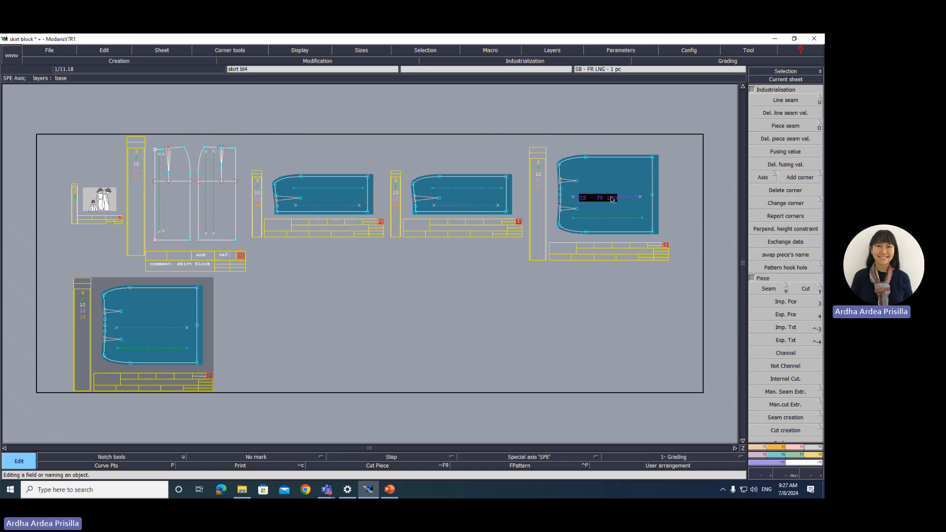
text( - 2 pc)
key(Return)
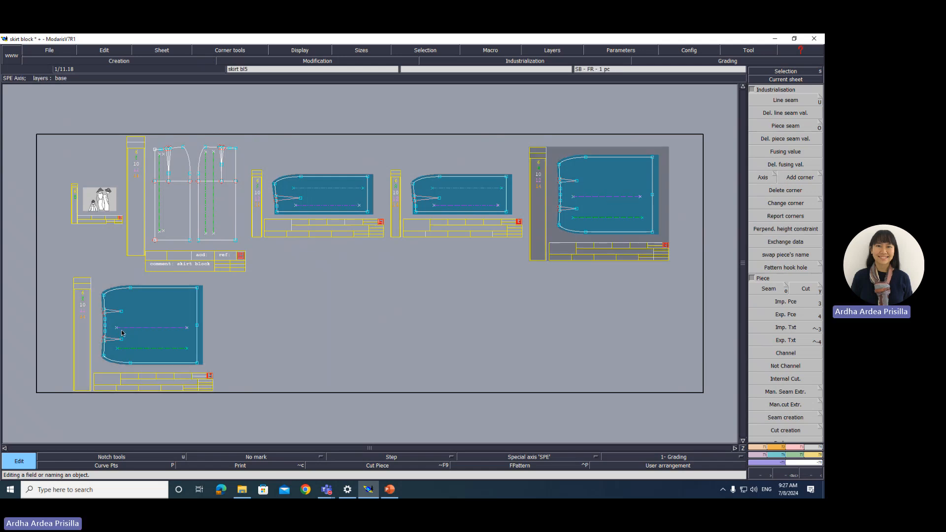
- Enter the text "SB - FR - 1 pc" on the front skirt piece's special axis
text(SB - FR)
text(- 1)
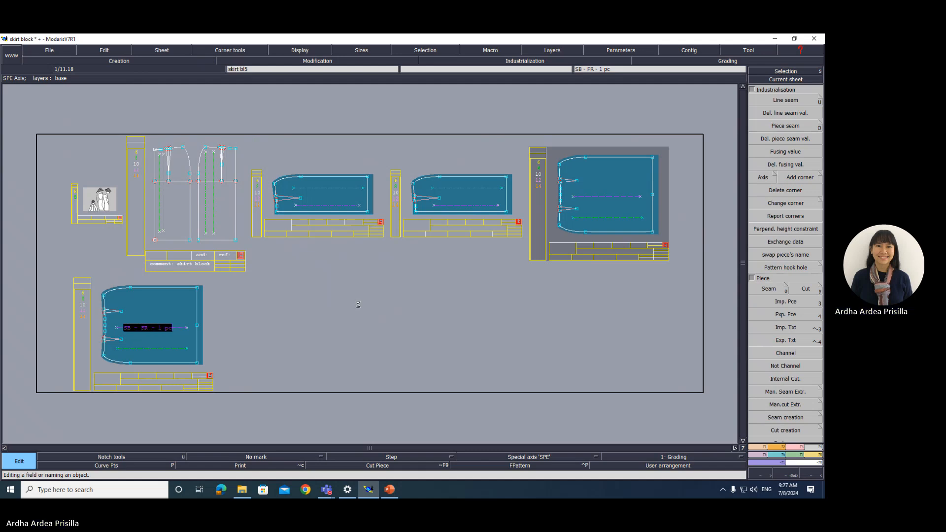
key(Return)
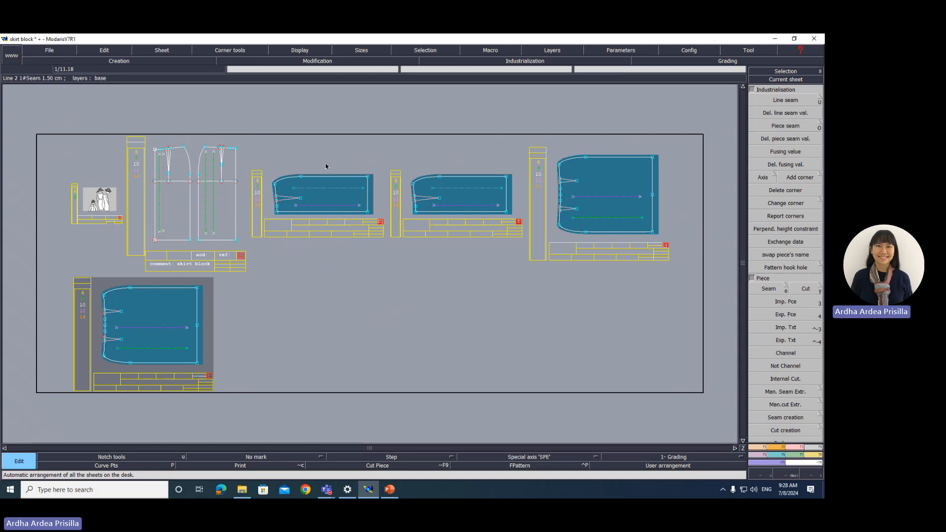
- Select the back lining sheet and rotate it through a full turn in 90° increments
key(s)
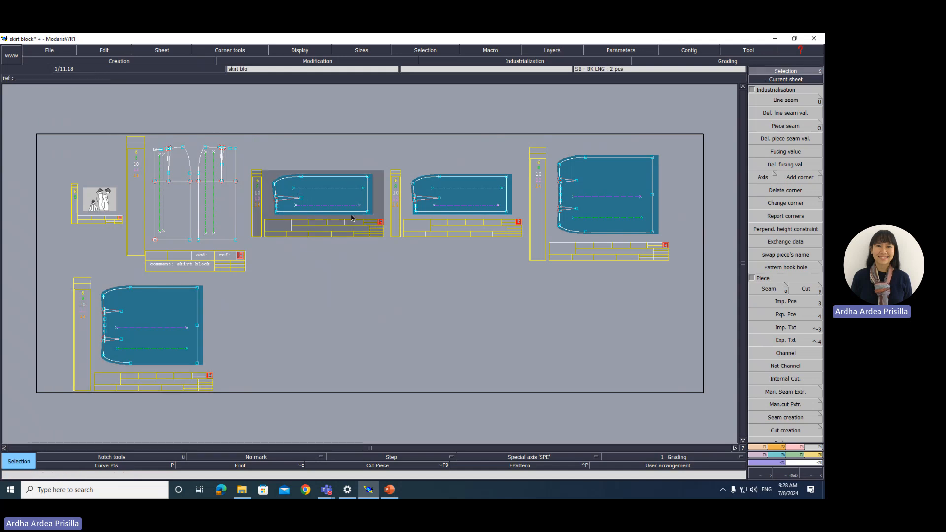
click(350, 221)
click(782, 447)
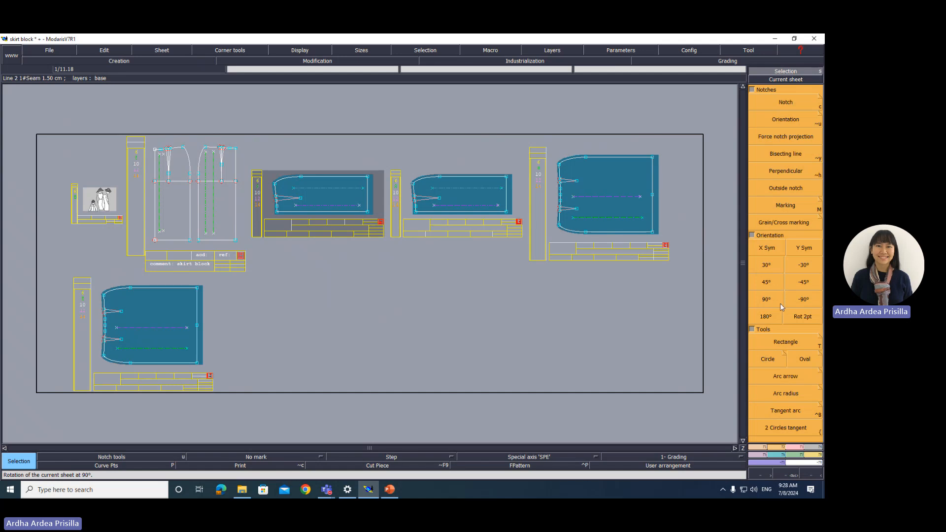
click(767, 300)
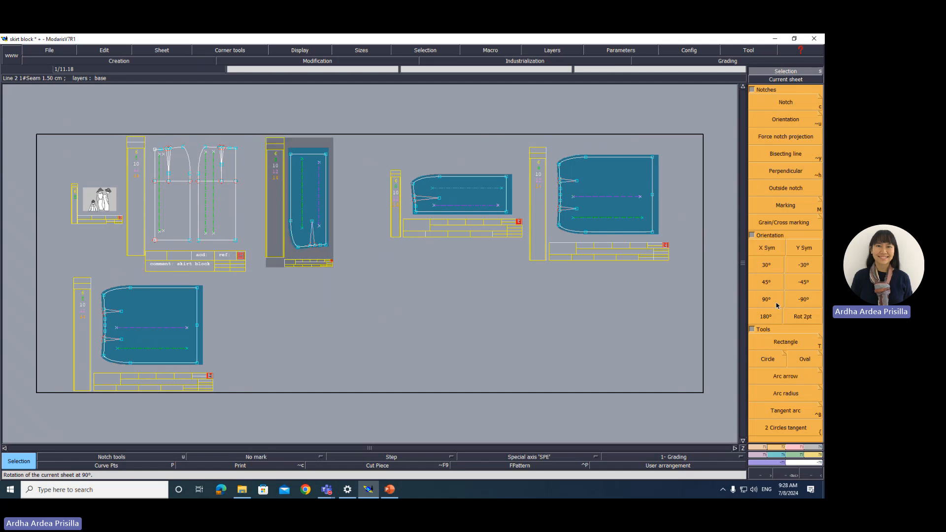
click(767, 301)
click(778, 305)
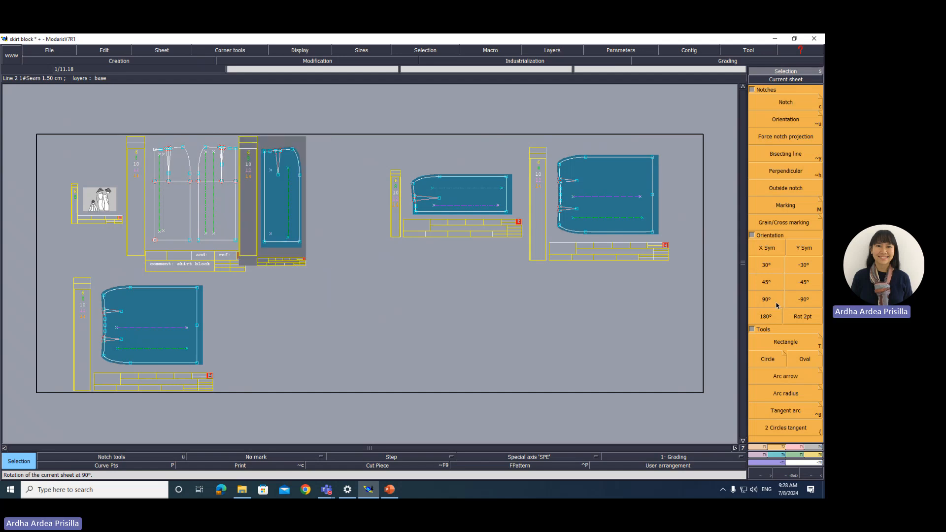
click(777, 305)
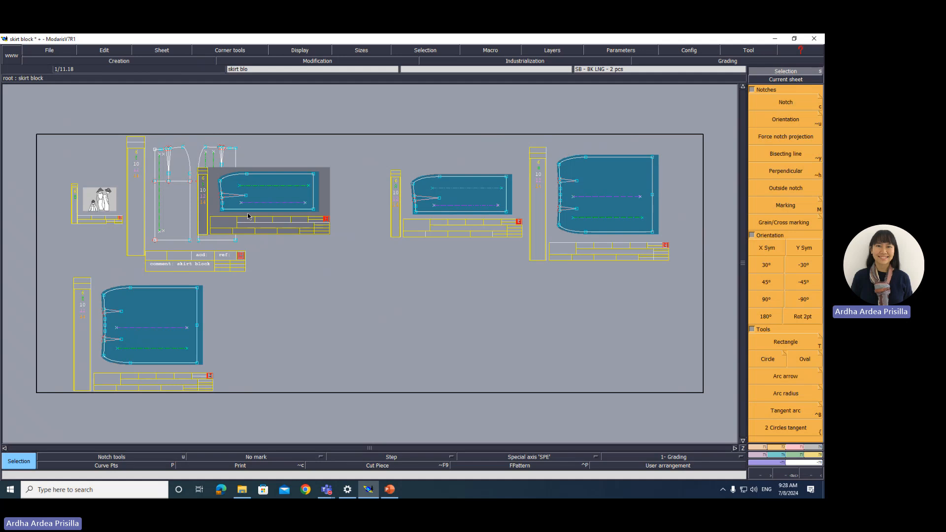
- Switch to PowerPoint and add the sub-bullet "Use orientation to change the orientation of the pattern piece" under "Study the grading value"
click(389, 489)
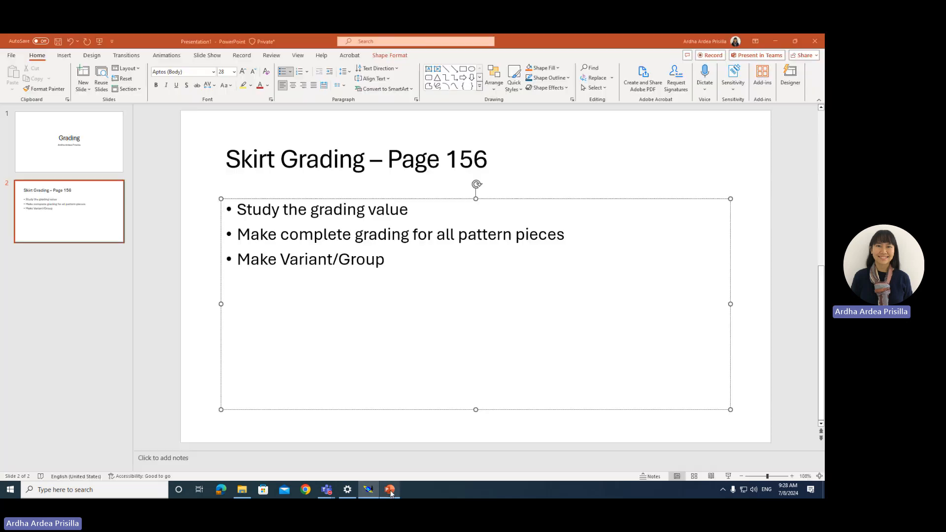
click(415, 217)
key(Return)
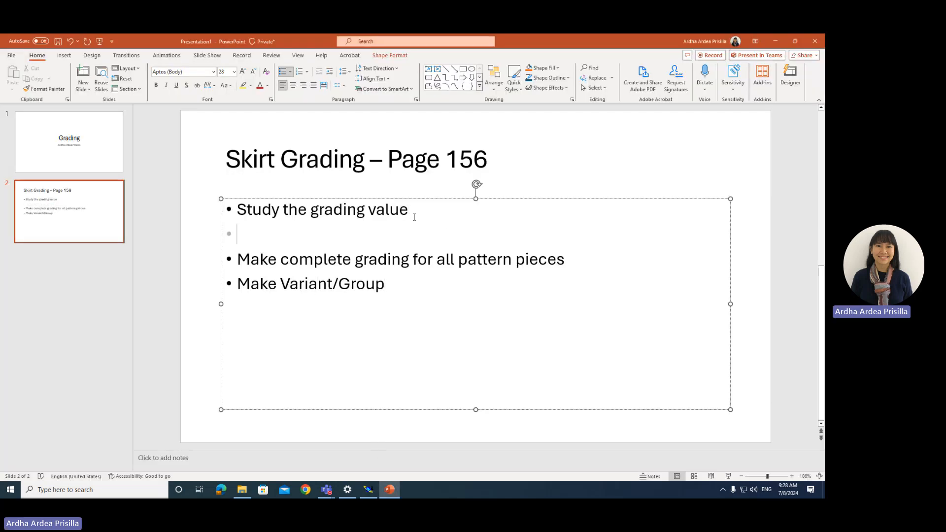
key(Tab)
text(U)
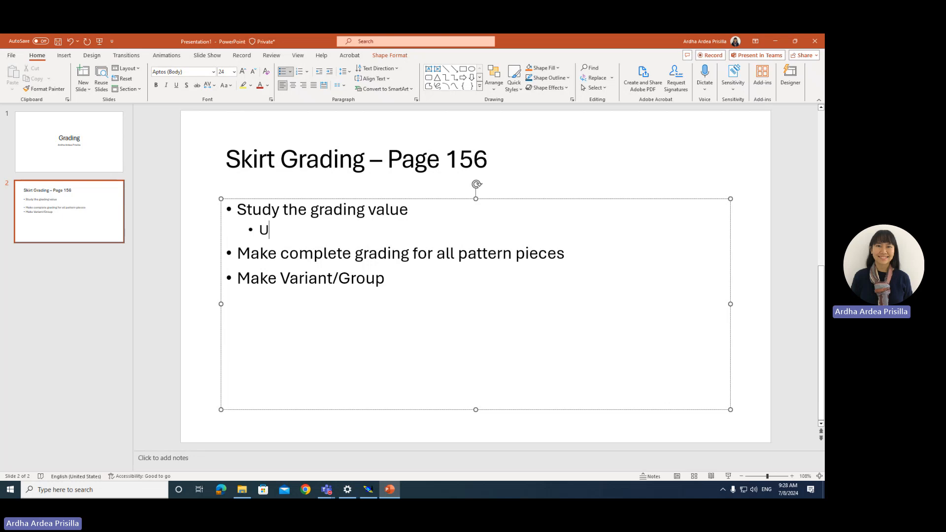
text(se orientat)
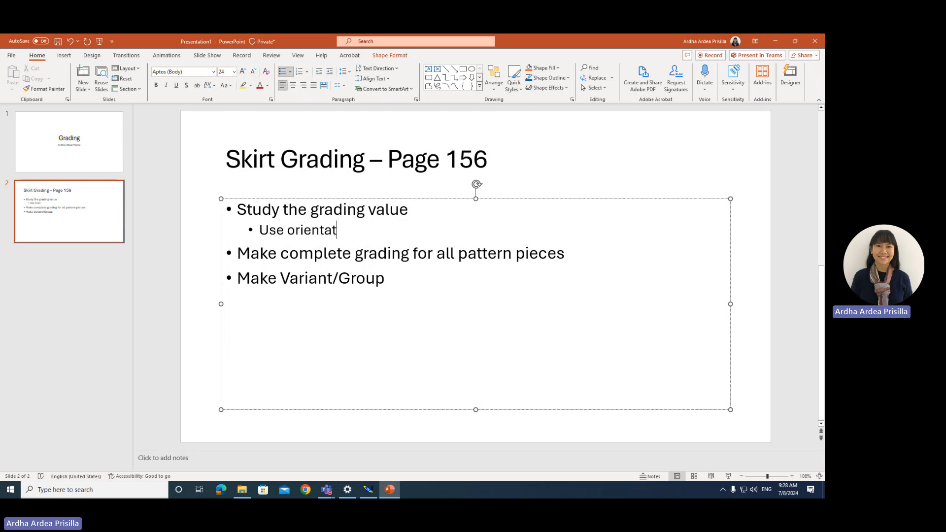
text(ion to change the )
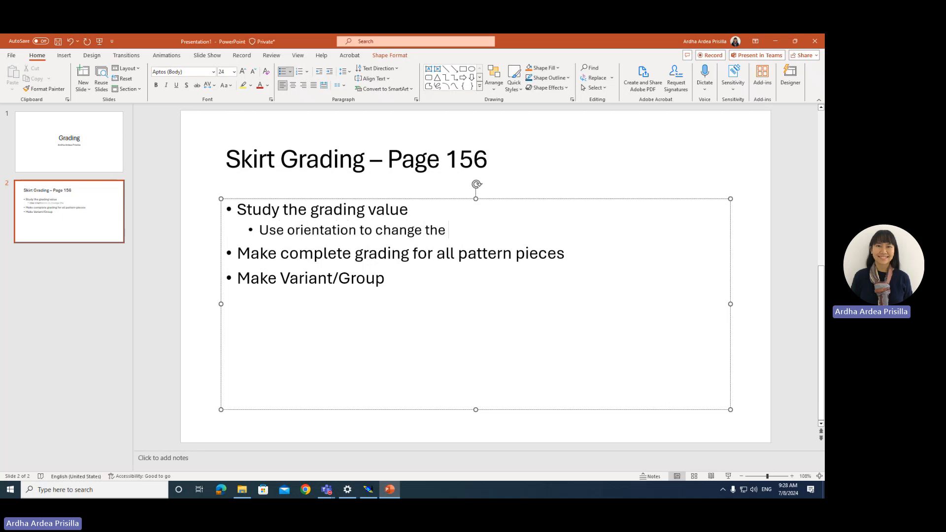
text(orientation )
text( of the pat)
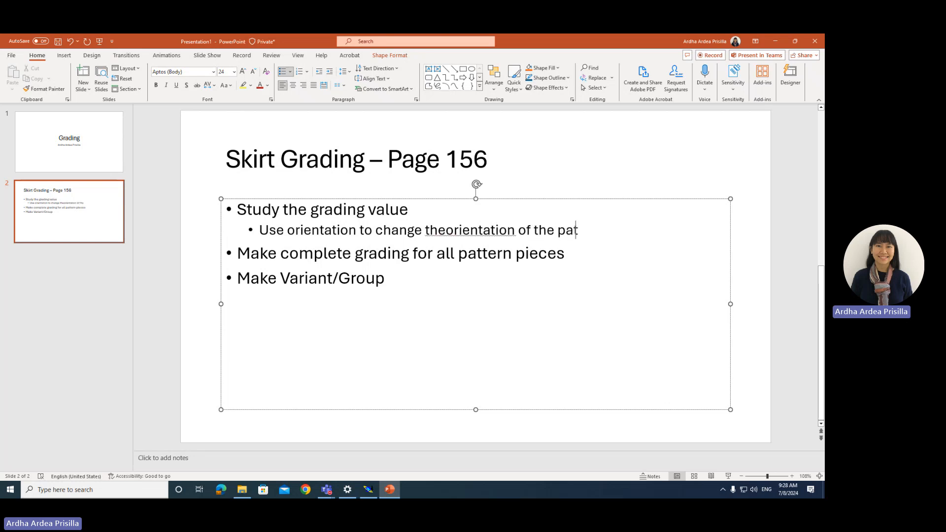
text(tern piece)
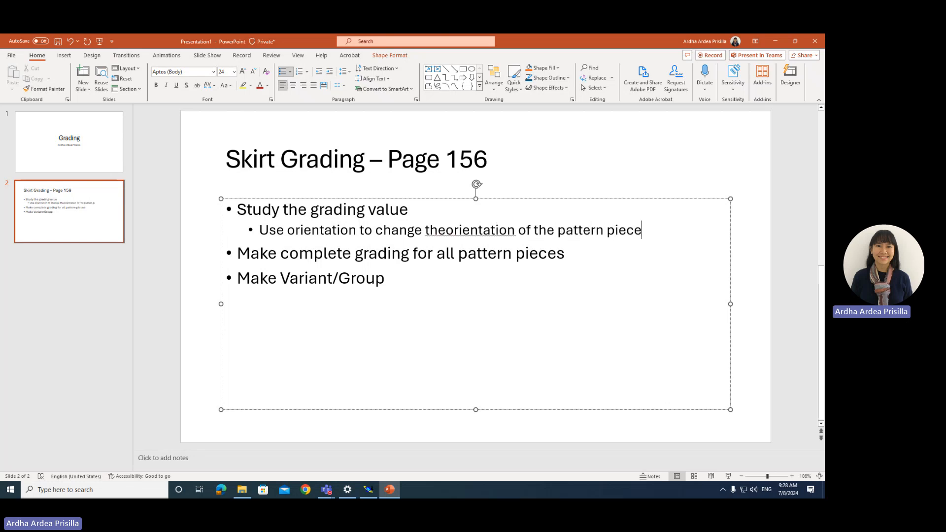
click(444, 230)
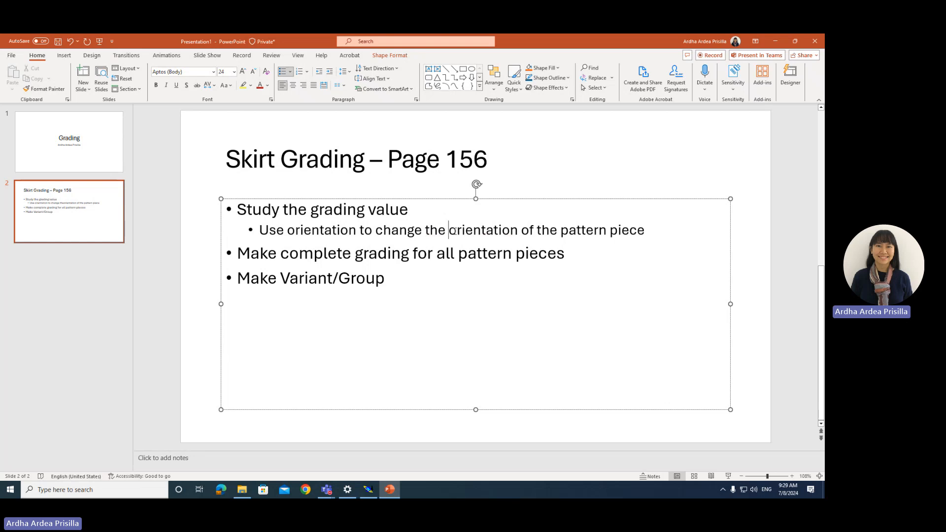
- Insert "/direction" after the second "orientation" in the new sub-bullet
drag(449, 231, 520, 232)
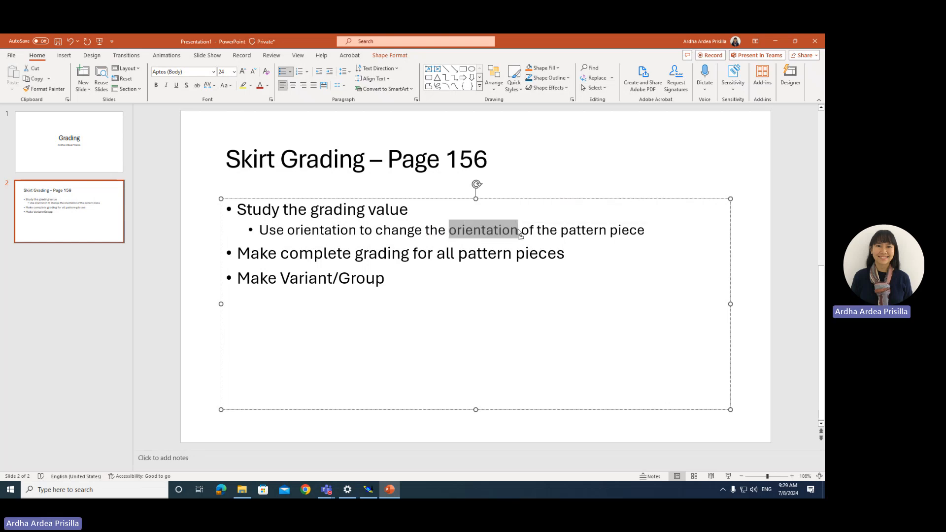
click(519, 231)
text(/die)
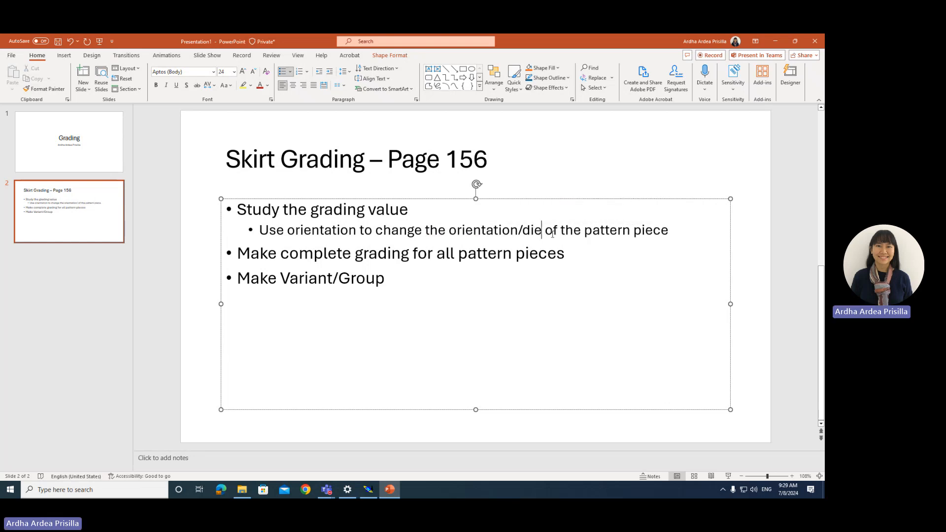
key(BackSpace)
text(rect)
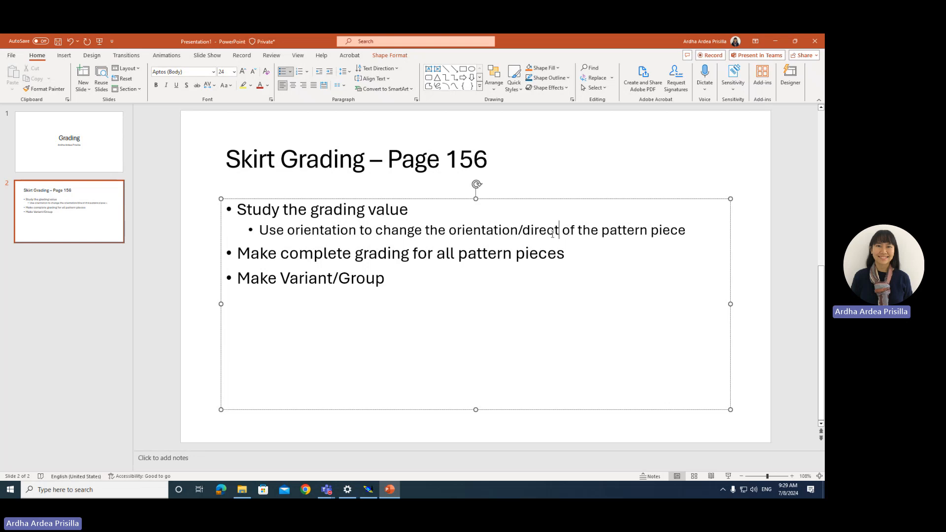
text(ion)
key(BackSpace)
text(on)
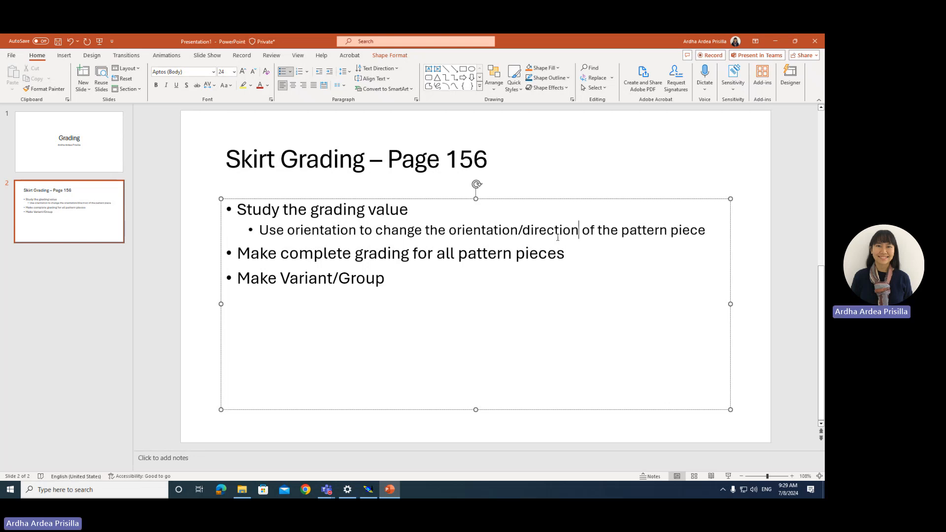
- Insert "(F2)" after "Use orientation" in the sub-bullet and switch to Modaris
click(356, 229)
text(()
text(F2))
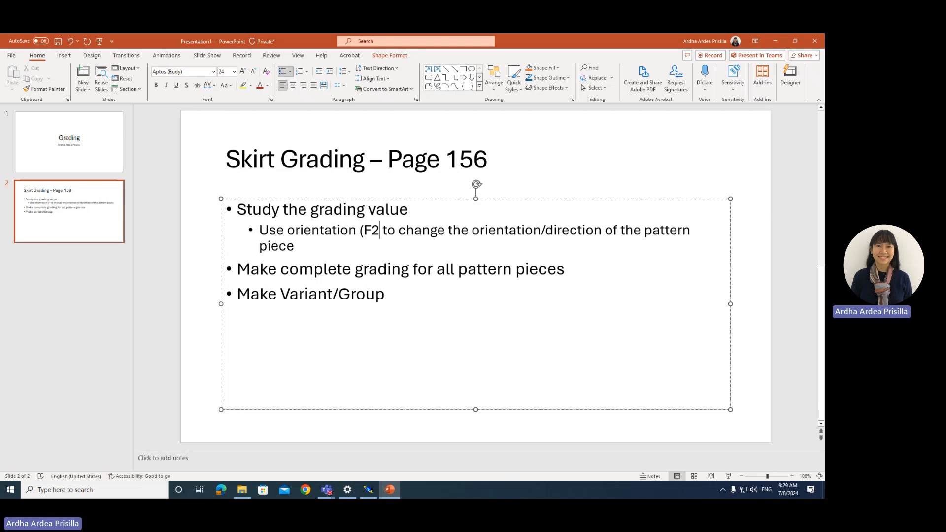
click(368, 489)
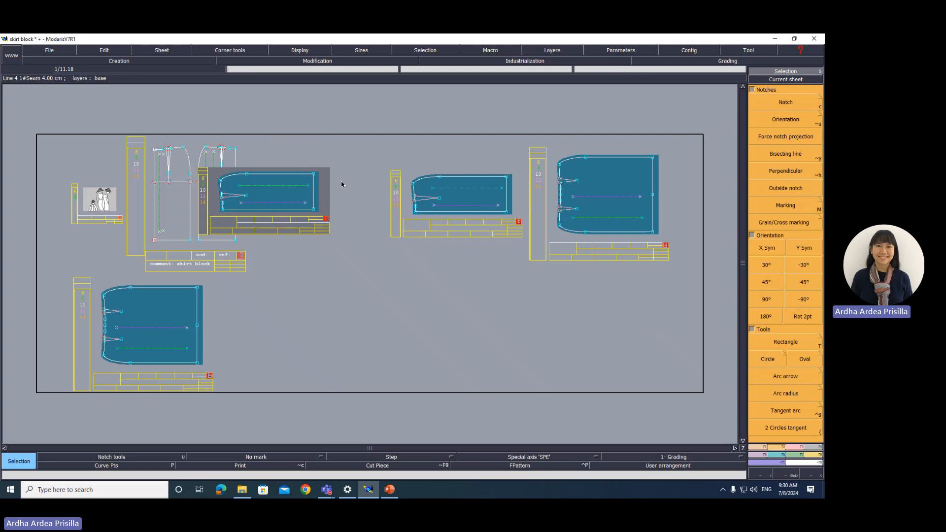
- Return to PowerPoint and add the sub-bullet "Add the grading for the length:" below the orientation note
click(390, 489)
click(350, 250)
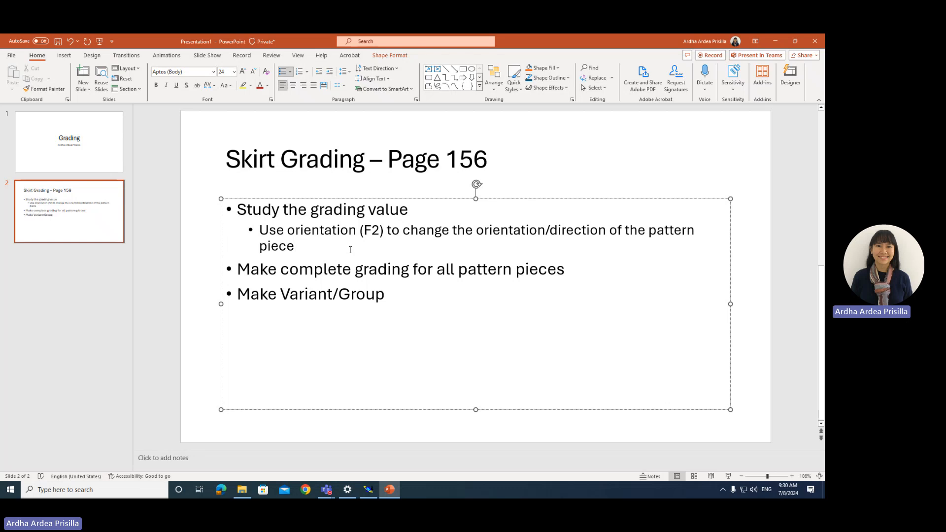
key(Return)
text(Ad)
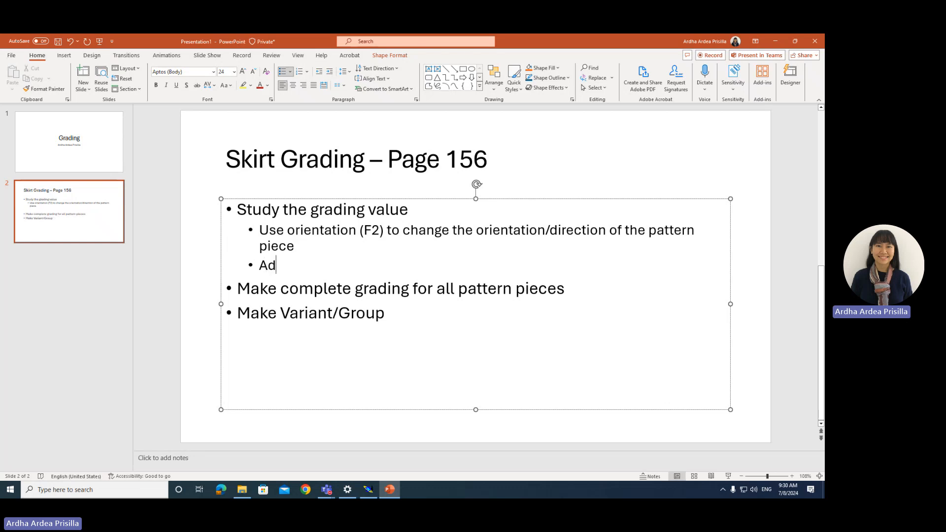
text(d the grading for th)
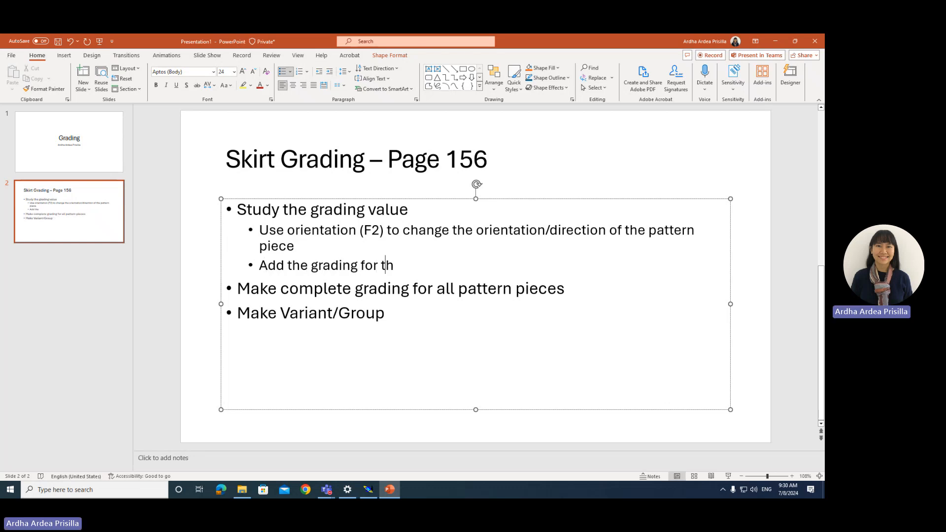
text(e length:)
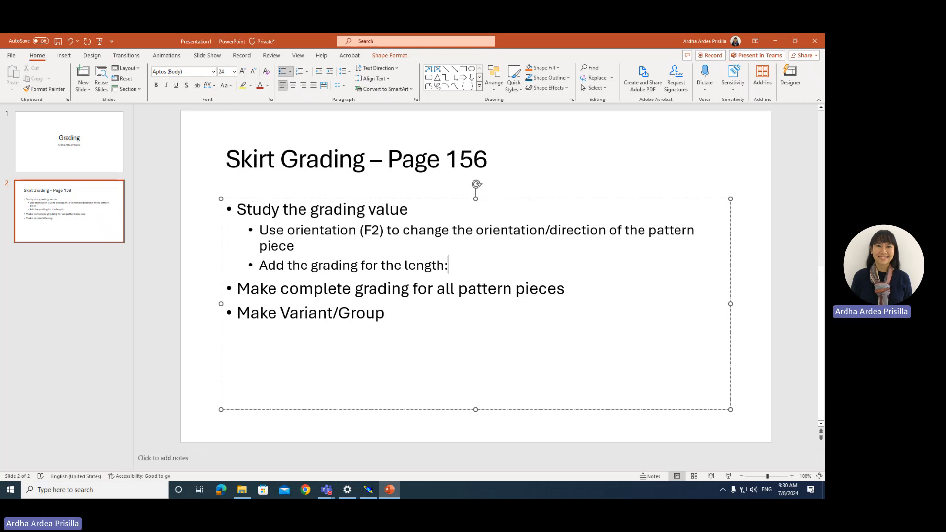
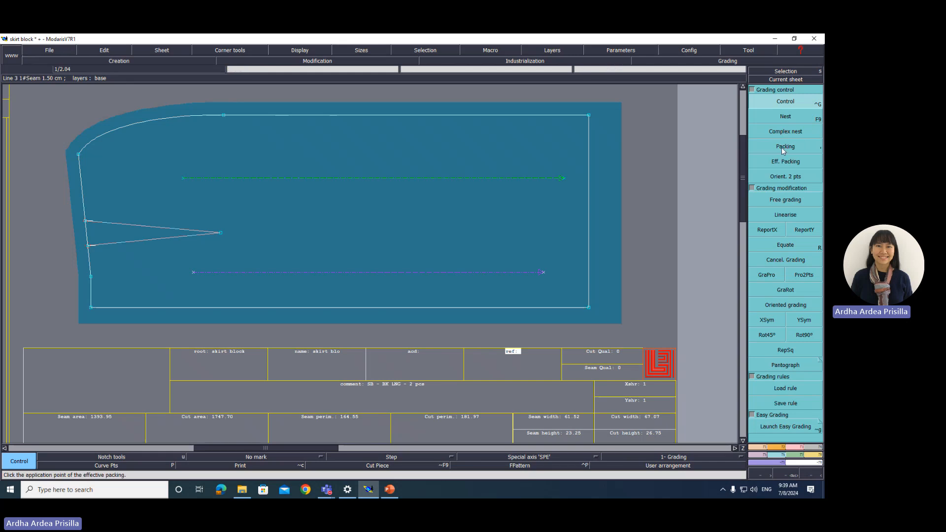
- Set all ddy grading increments to 0 for the waist and side-seam corner point of the back lining piece
click(786, 105)
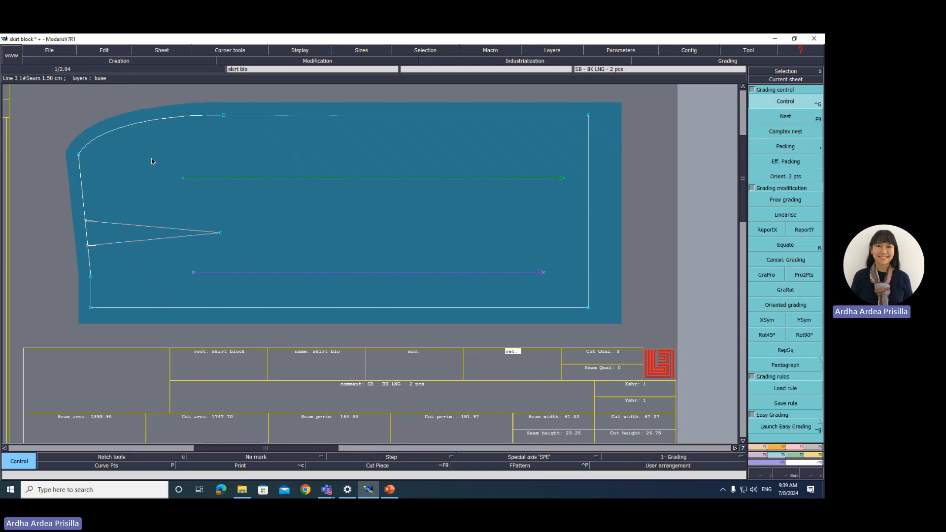
click(79, 157)
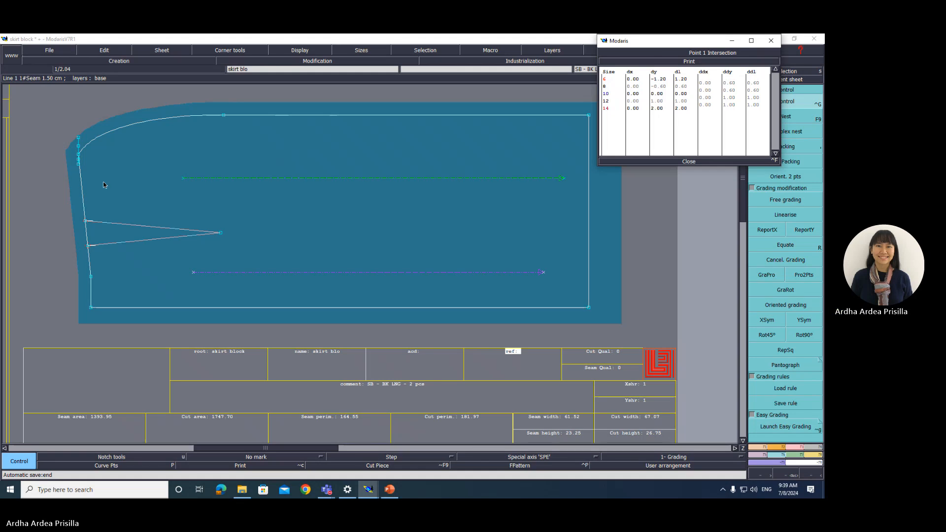
click(734, 85)
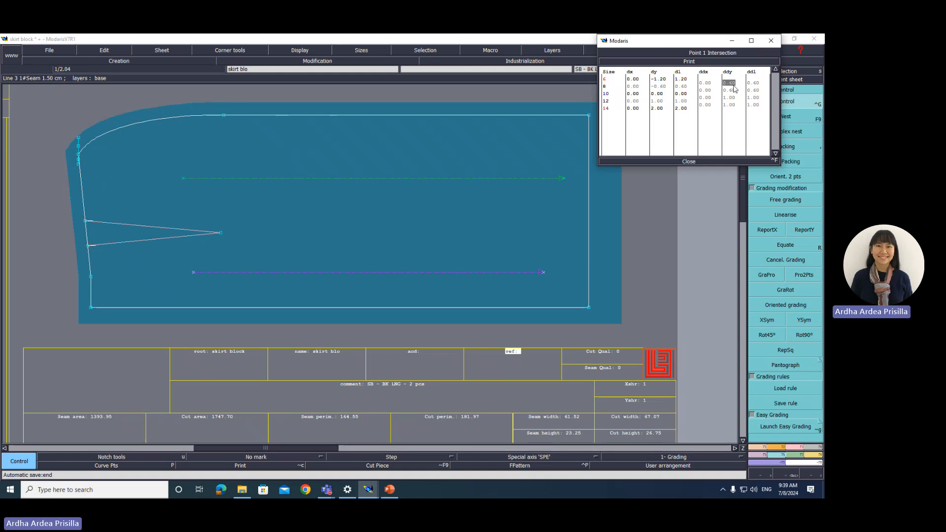
key(Down)
key(Down)
key(Down)
key(Up)
key(Down)
key(Up)
key(Down)
key(Up)
key(Down)
key(Down)
key(Down)
key(Down)
key(Up)
key(Up)
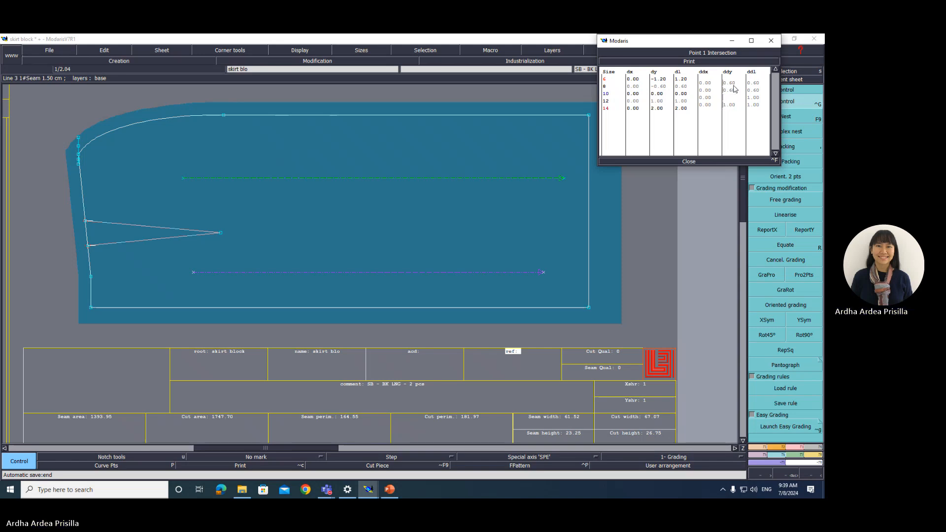
text(0)
key(Down)
text(0)
key(Down)
text(0)
key(Down)
text(0)
key(Return)
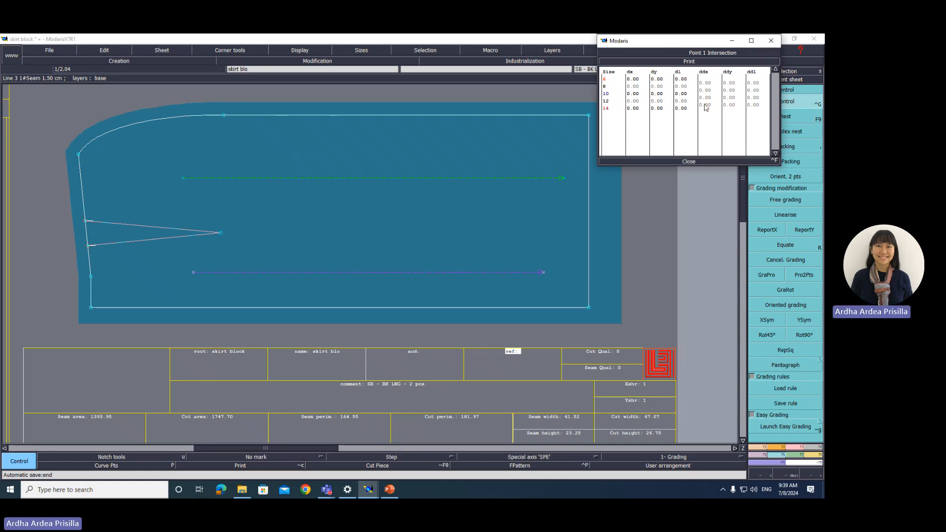
click(695, 162)
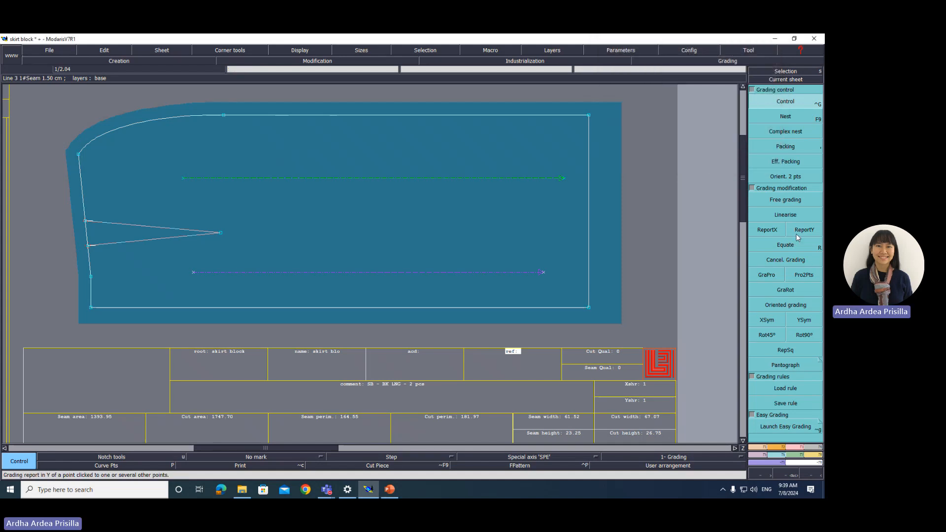
- Report the Y grading of the waist and side-seam corner to the hip point and the side-seam hem corner
click(782, 228)
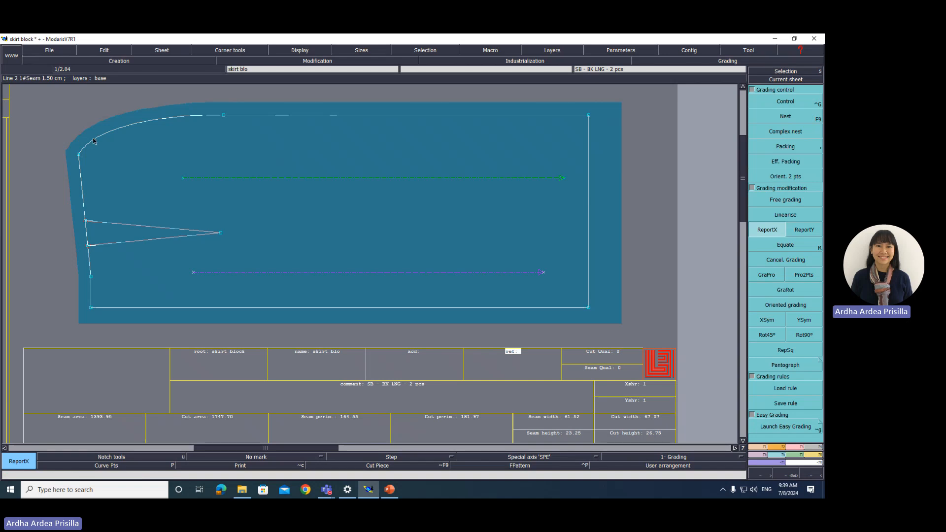
click(814, 230)
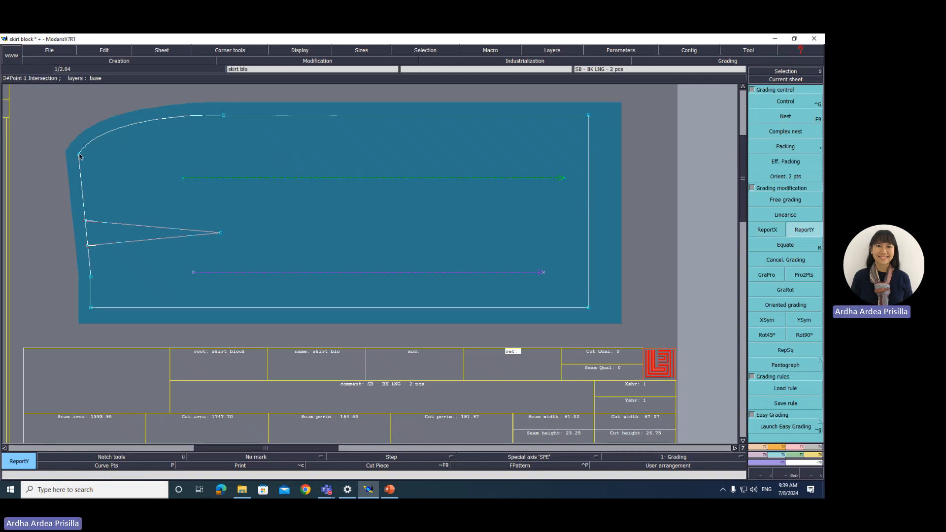
click(224, 116)
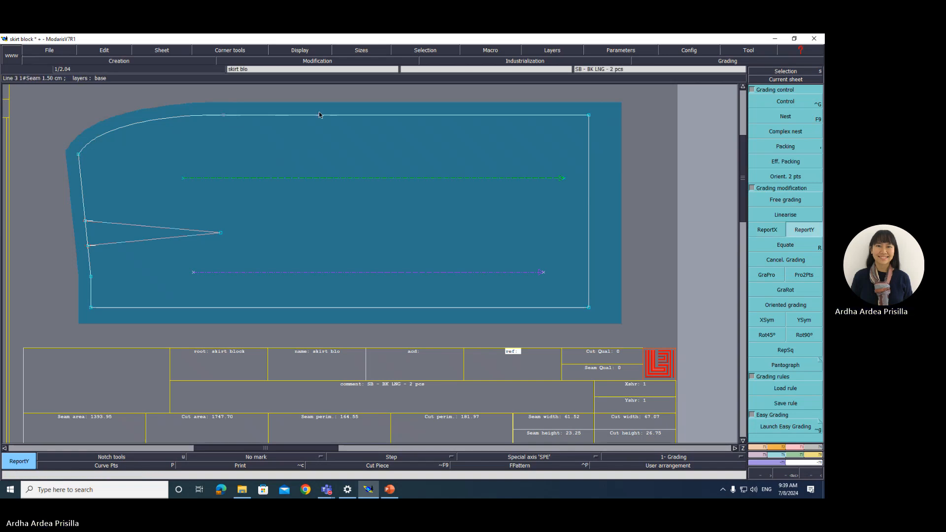
click(590, 116)
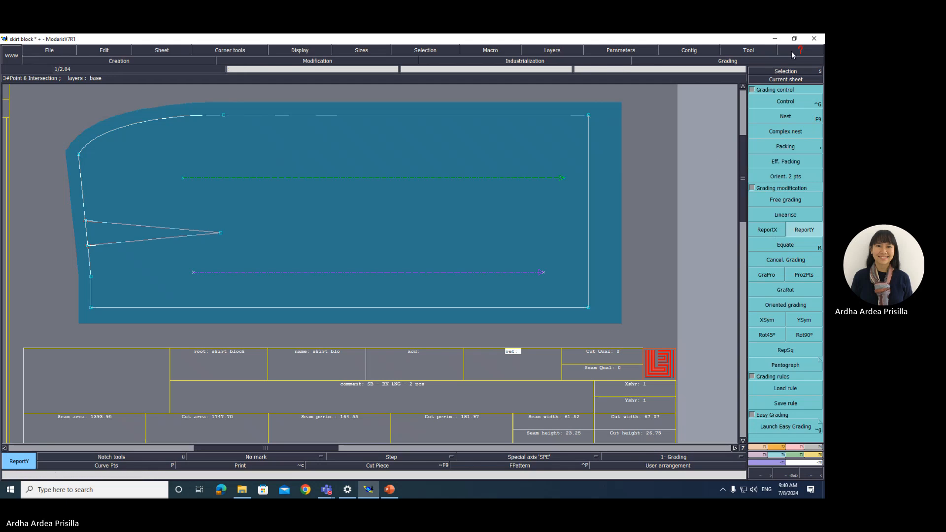
- Set all ddx grading increments to 0 for the centre-back hem corner of the back lining piece
click(778, 103)
click(590, 309)
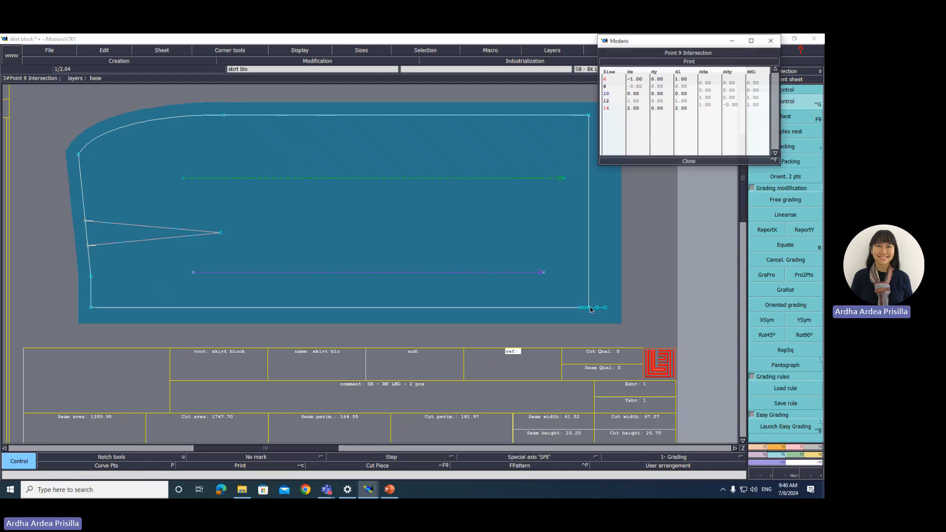
click(710, 84)
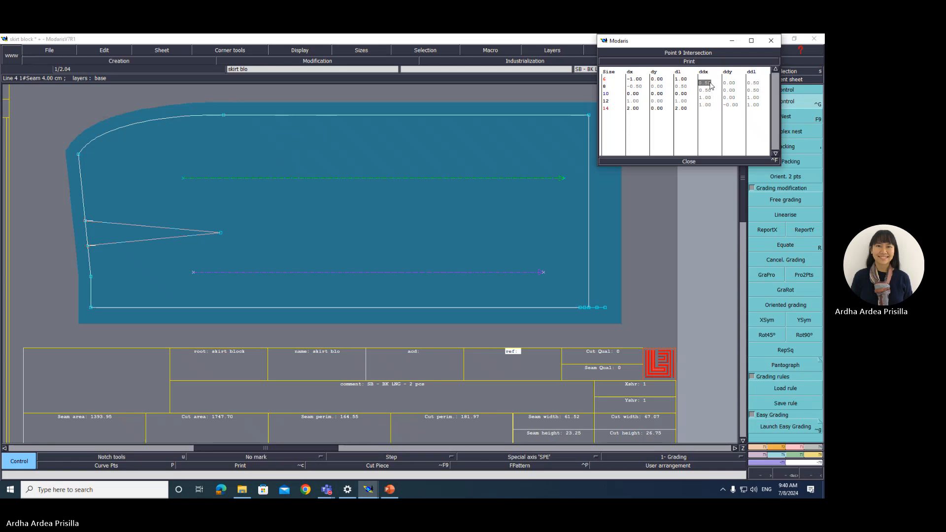
text(0)
key(Return)
text(0)
key(Return)
text(0)
key(Return)
text(0)
key(Return)
click(695, 162)
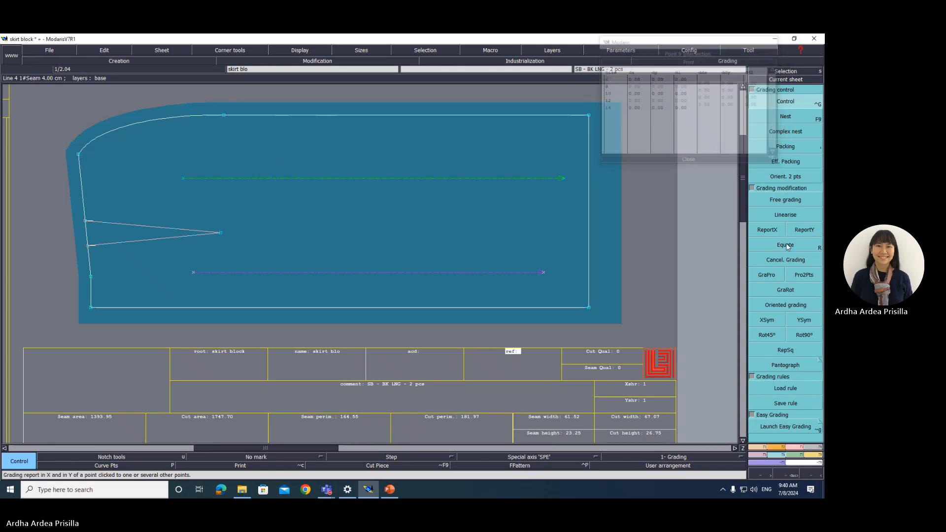
- Check the grading values of the waistline point between the dart and the centre-back corner
click(792, 232)
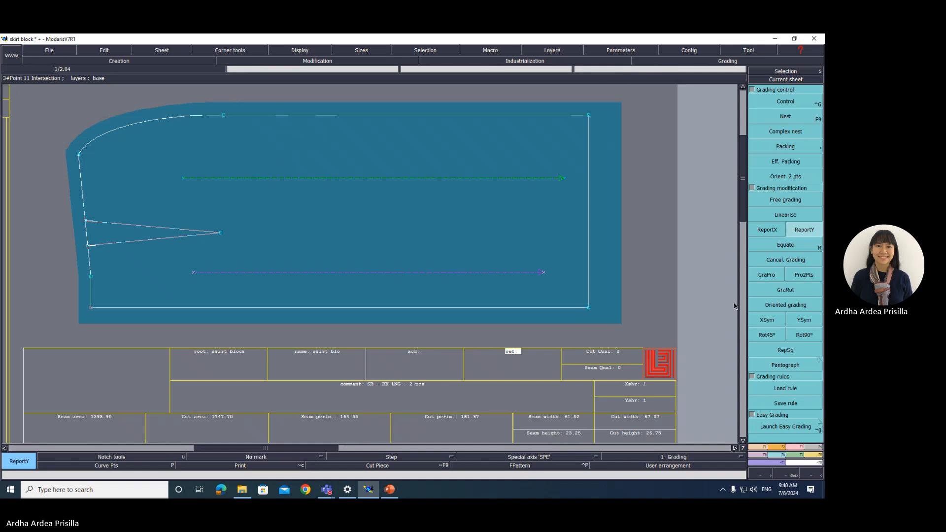
click(786, 102)
click(91, 277)
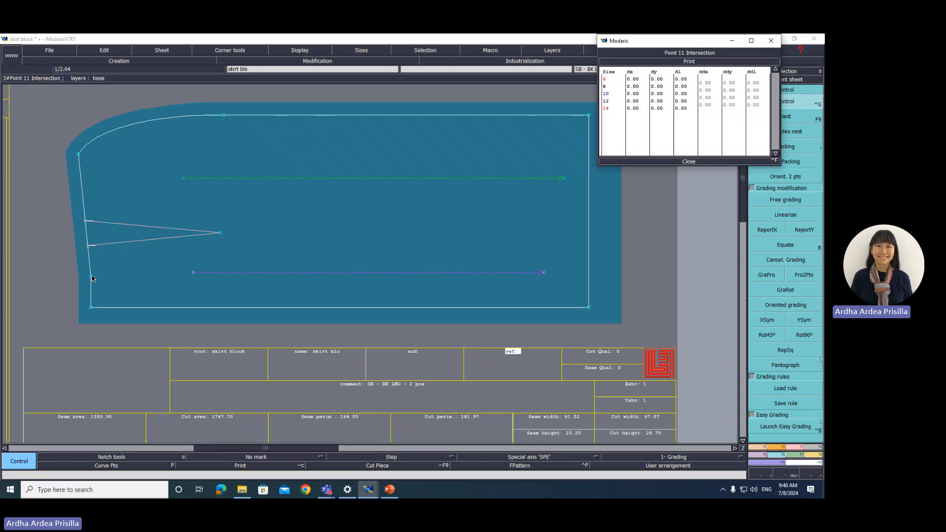
click(693, 162)
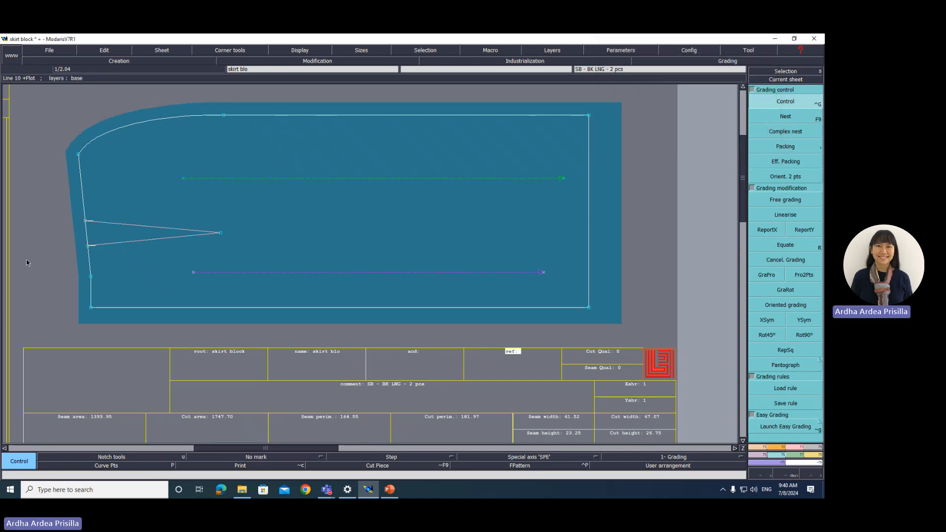
- Check the grading values of the waistline point on the centre-back side of the dart
click(86, 249)
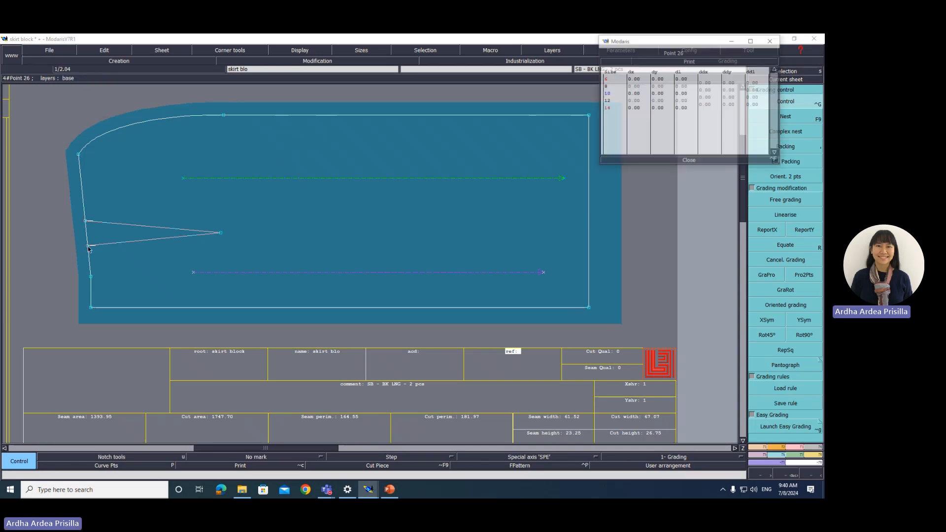
click(701, 161)
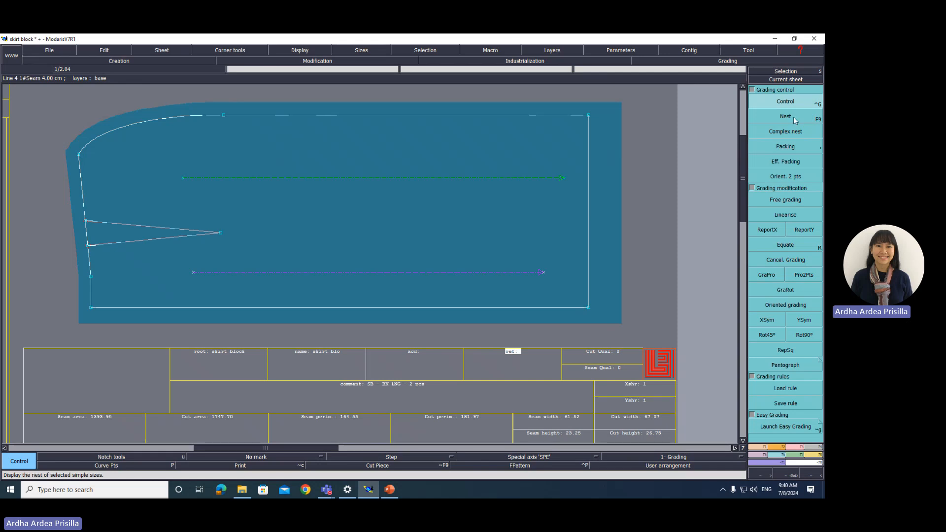
- Set the ddy increments of the waist and side-seam corner to 0.6, 0.6, 1 and 1, and display the nest of sizes
click(79, 157)
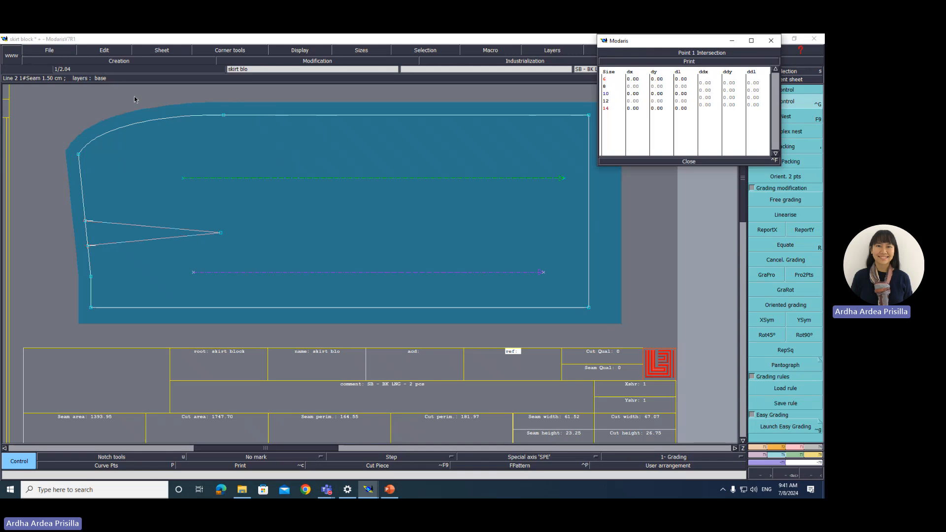
click(730, 83)
text(0.6)
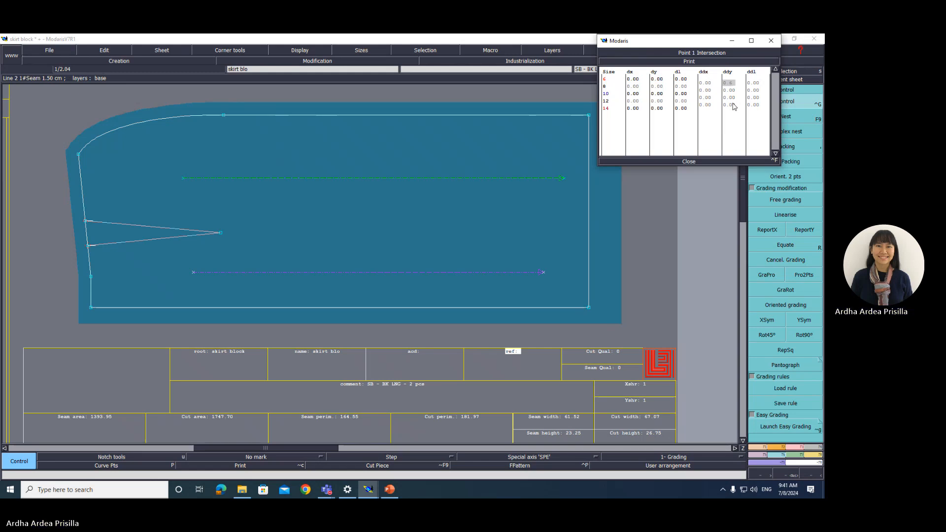
key(Return)
text(0)
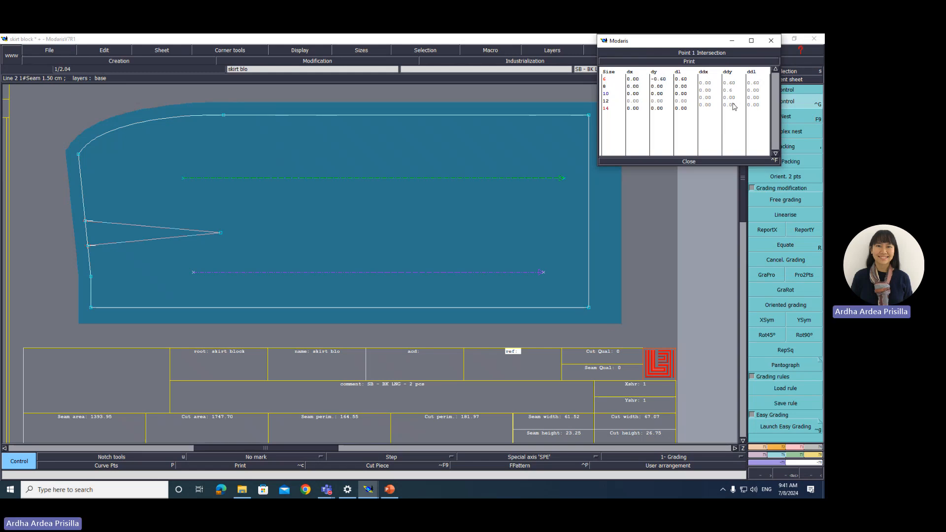
key(Return)
text(1)
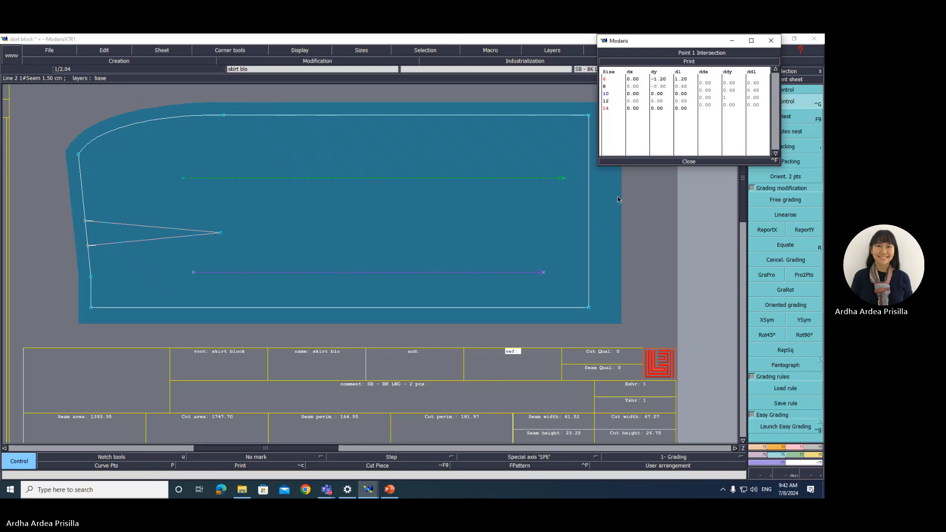
key(Return)
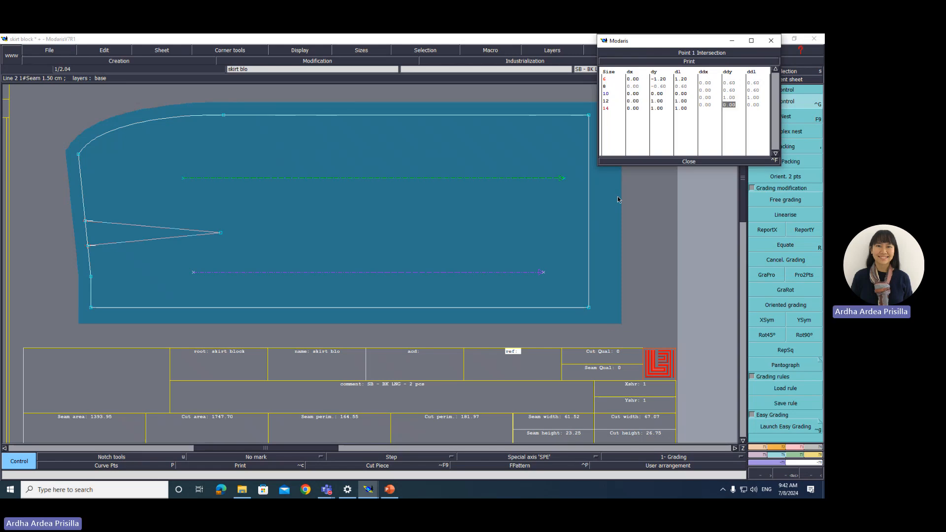
text(1)
key(Return)
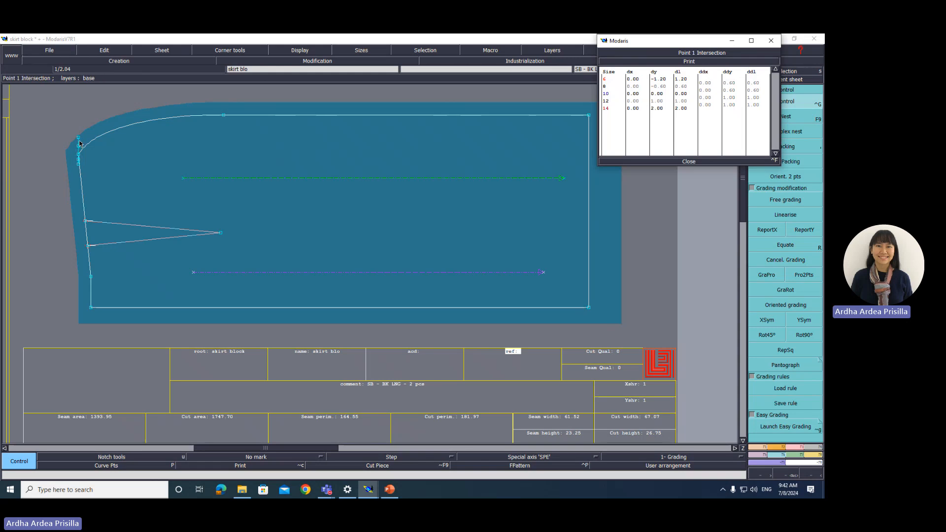
click(697, 162)
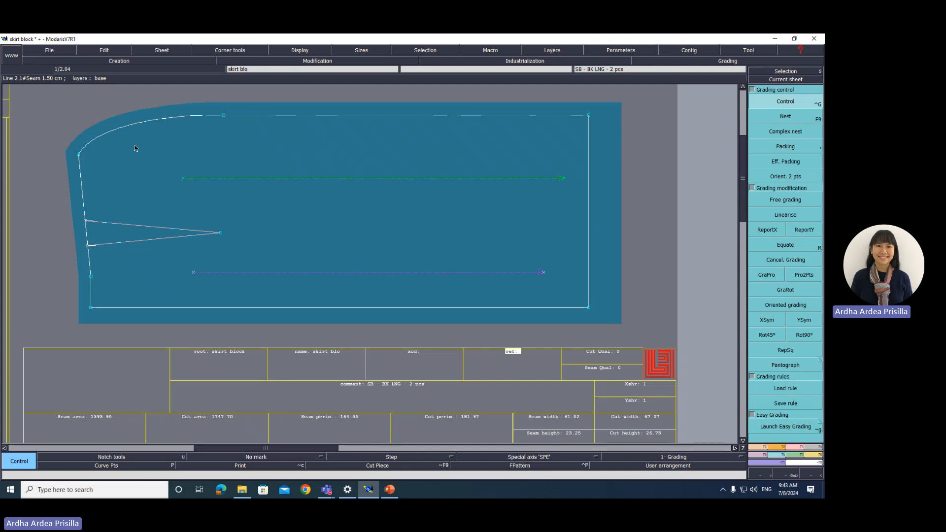
key(F9)
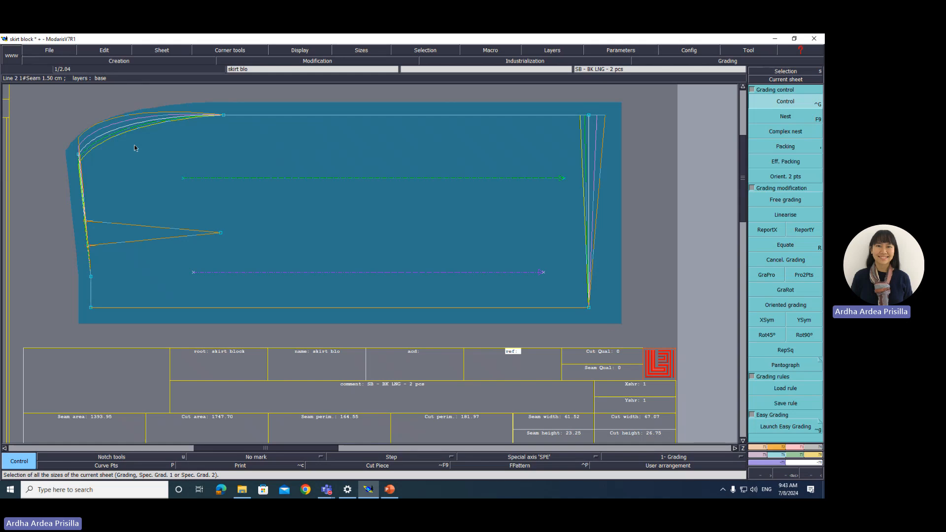
- Review the skirt grading values on the PowerPoint slide and the grading of the side-seam hem corner in Modaris
click(390, 489)
click(80, 213)
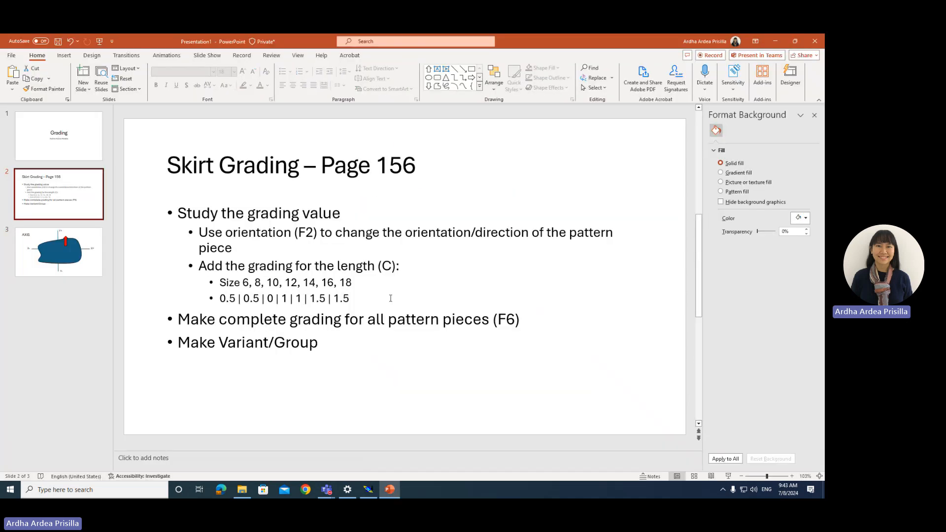
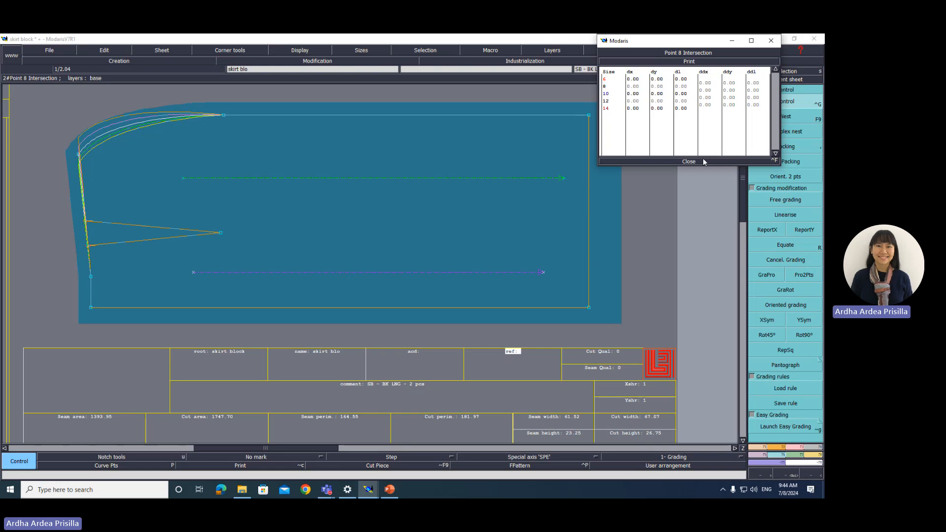
click(689, 161)
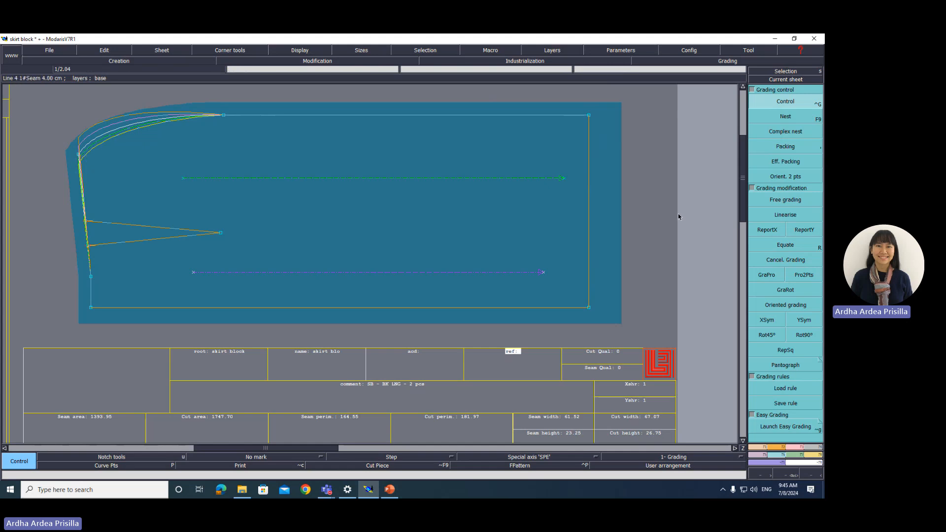
- Report the Y grading of the waist and side-seam corner to the hip point and the side-seam hem corner
click(805, 231)
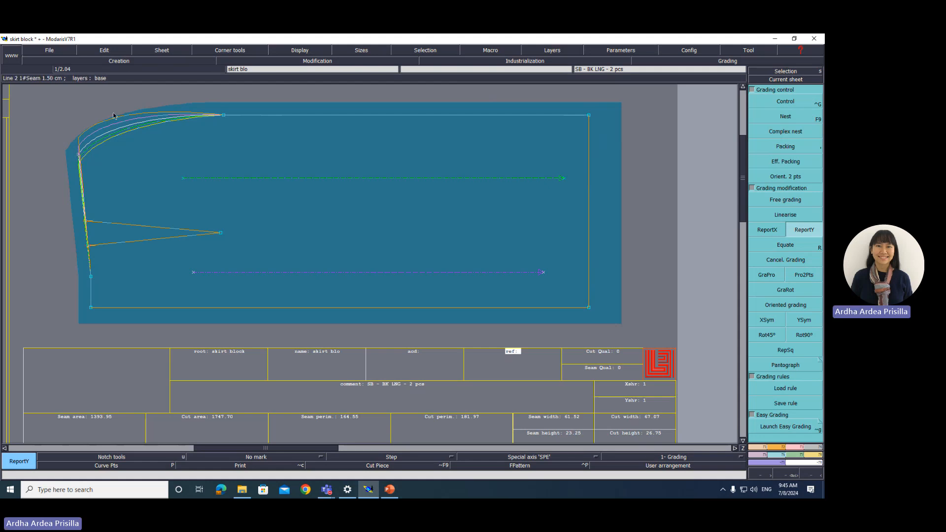
click(224, 117)
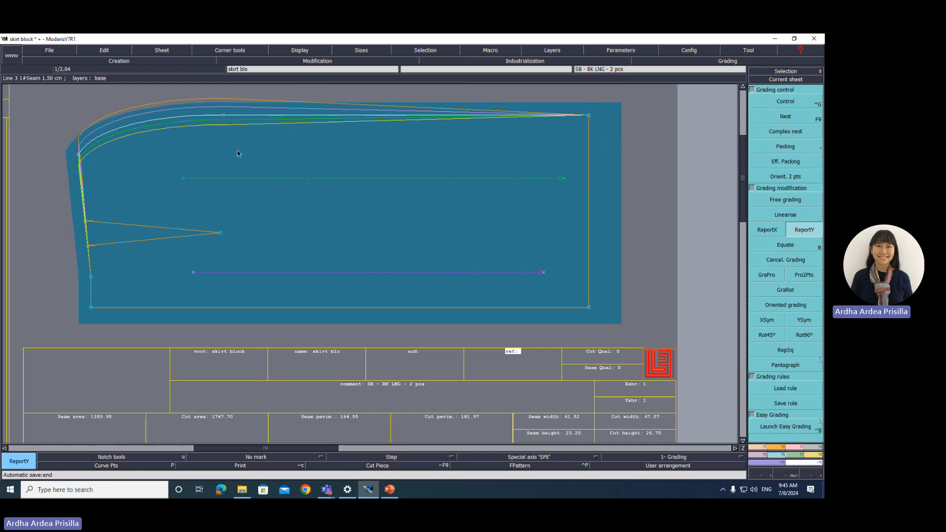
click(589, 115)
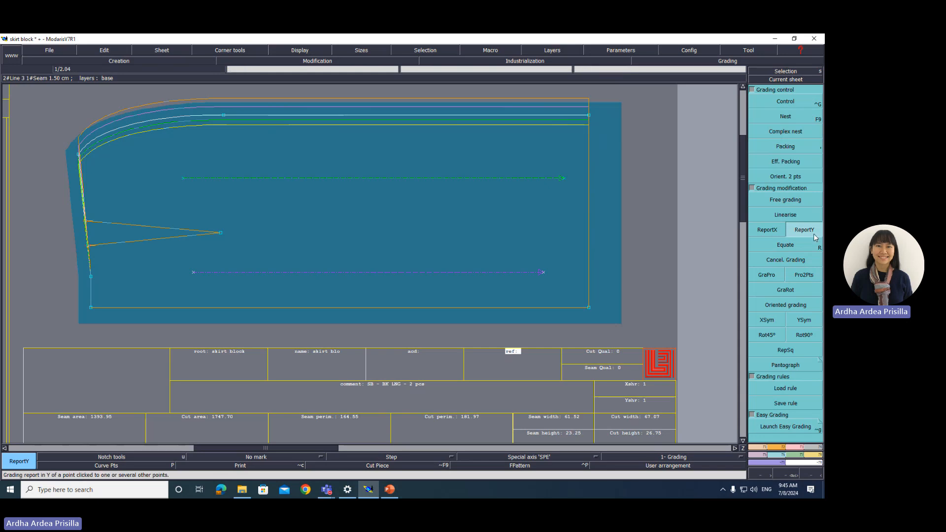
- Set the side-seam hem corner's ddx increments to 0.5, 0.5, 1 and 1, and report its X grading to the centre-back hem corner
click(794, 106)
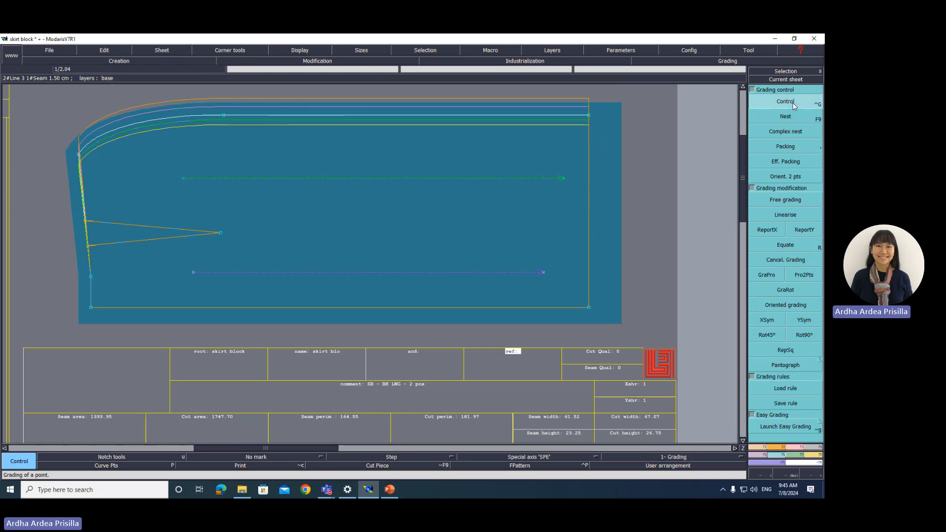
click(589, 118)
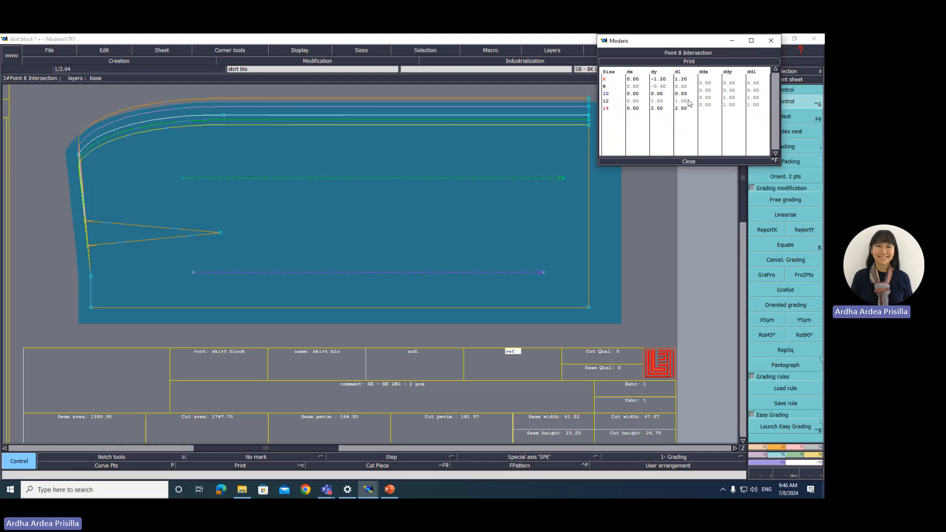
click(709, 85)
text(0)
key(Return)
key(Return)
text(1)
key(Return)
text(1)
key(Return)
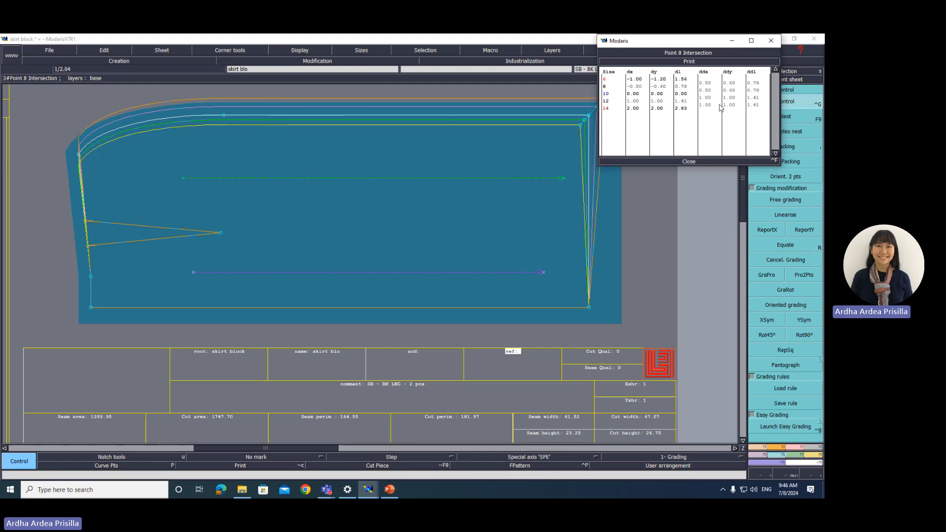
click(688, 162)
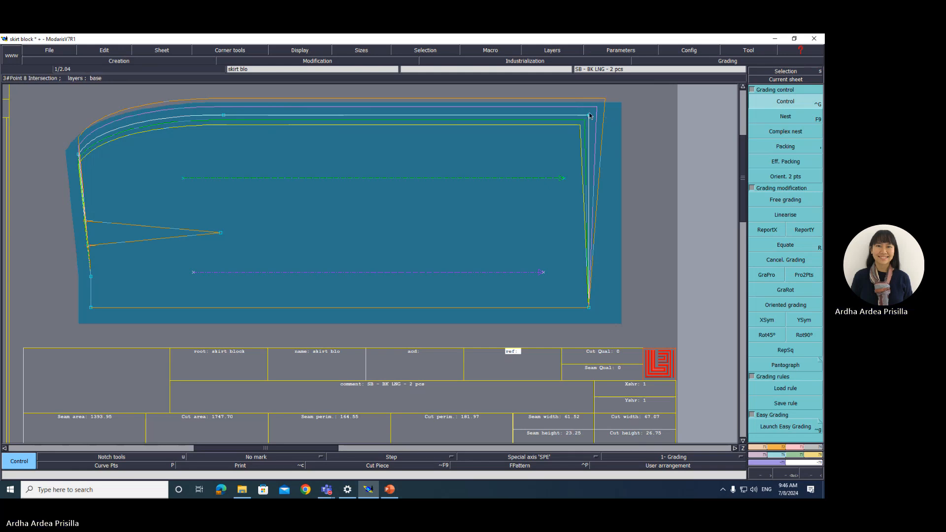
click(767, 230)
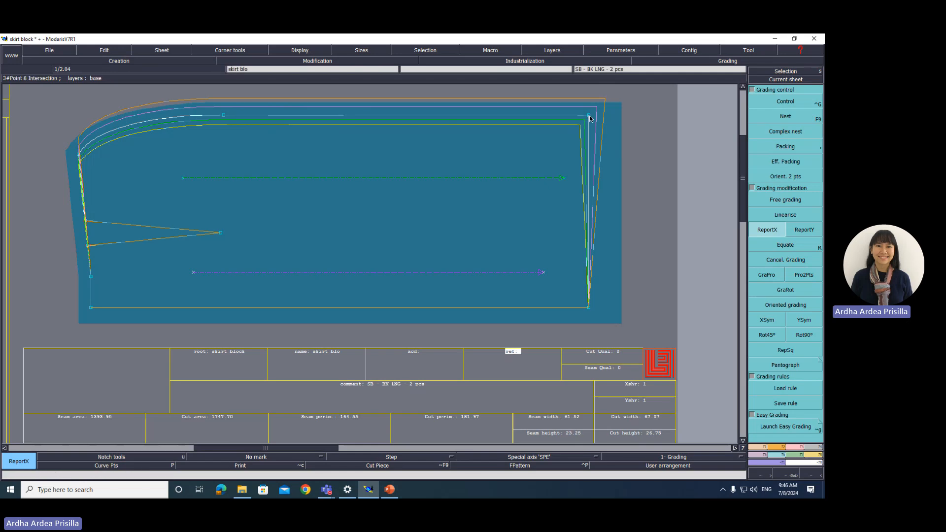
click(589, 310)
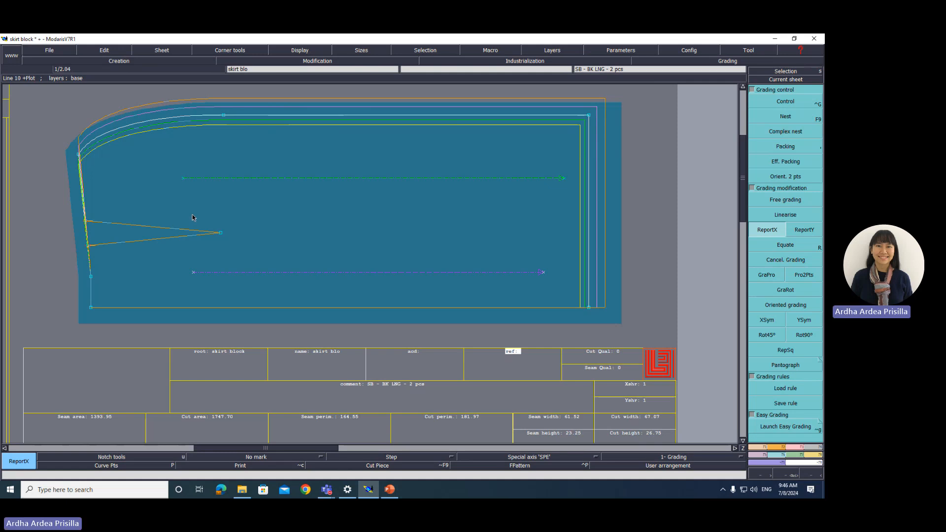
- Detach the two dart legs from each other at the dart tip
click(795, 447)
click(802, 264)
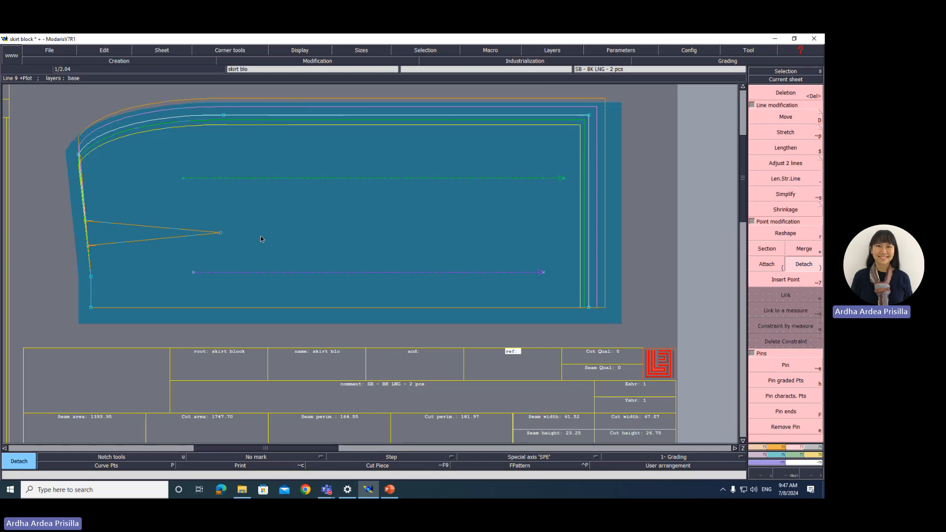
- Set the ddy increments of the waistline point on the dart's side-seam leg to 0.15, 0.15, 0.25 and 0.25
click(818, 451)
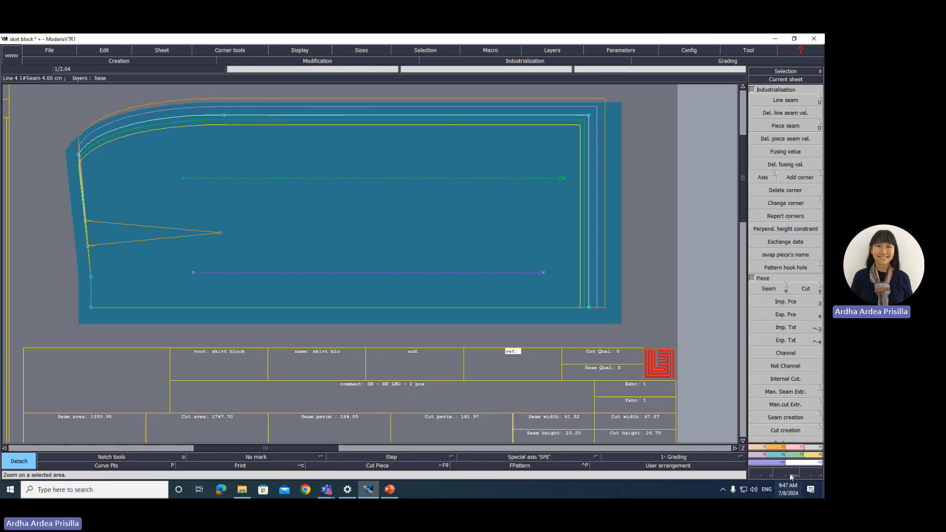
click(774, 456)
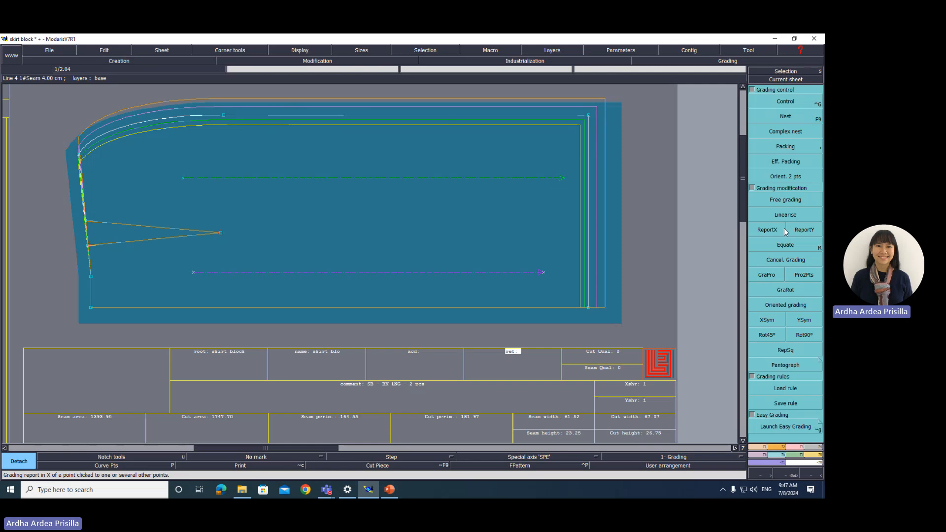
click(791, 101)
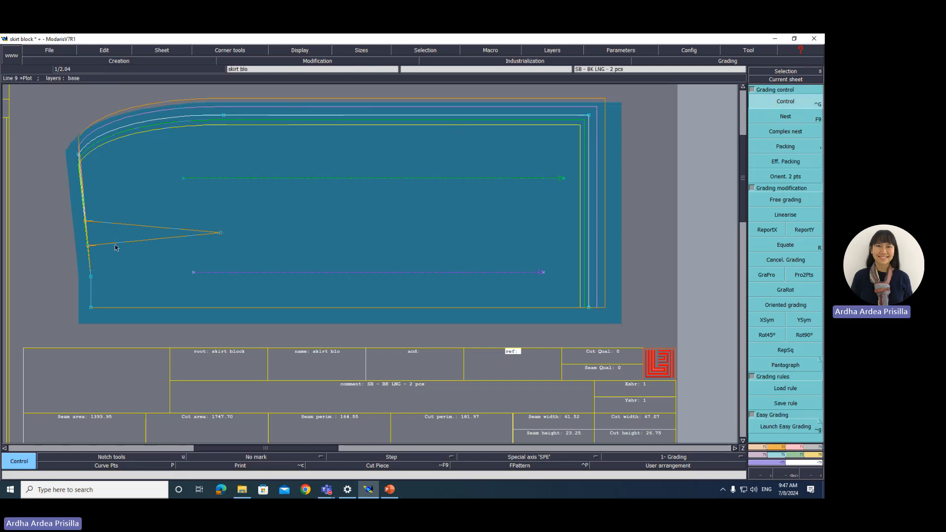
click(87, 222)
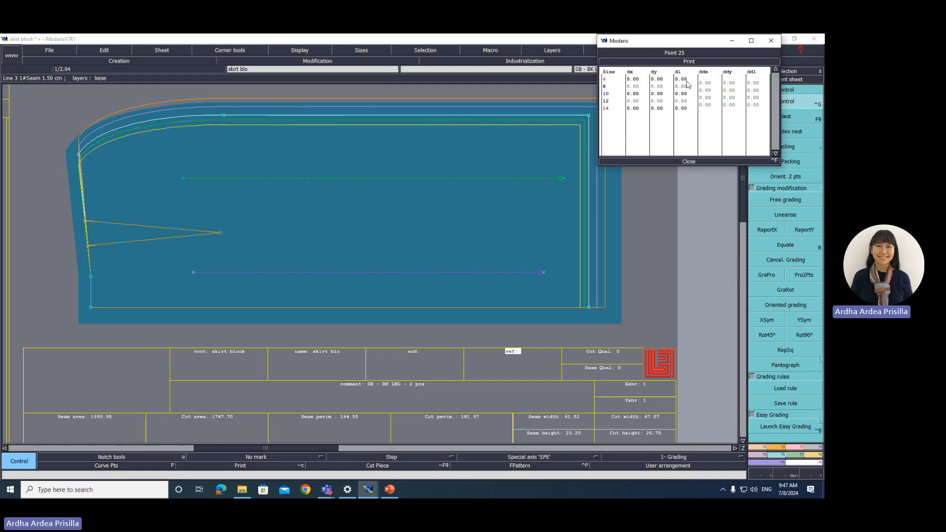
click(730, 83)
text(0.15)
key(Return)
key(Return)
text(0.25)
key(Return)
text(0.25)
key(Return)
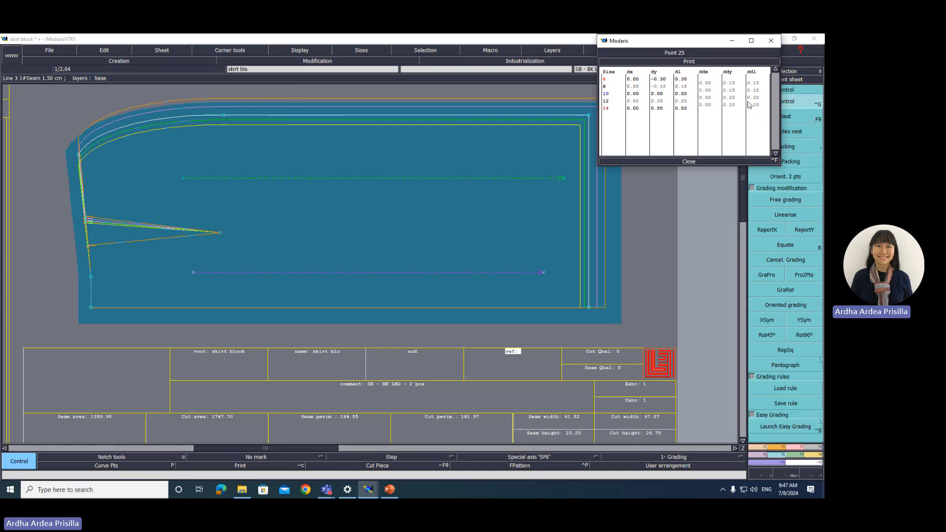
click(693, 161)
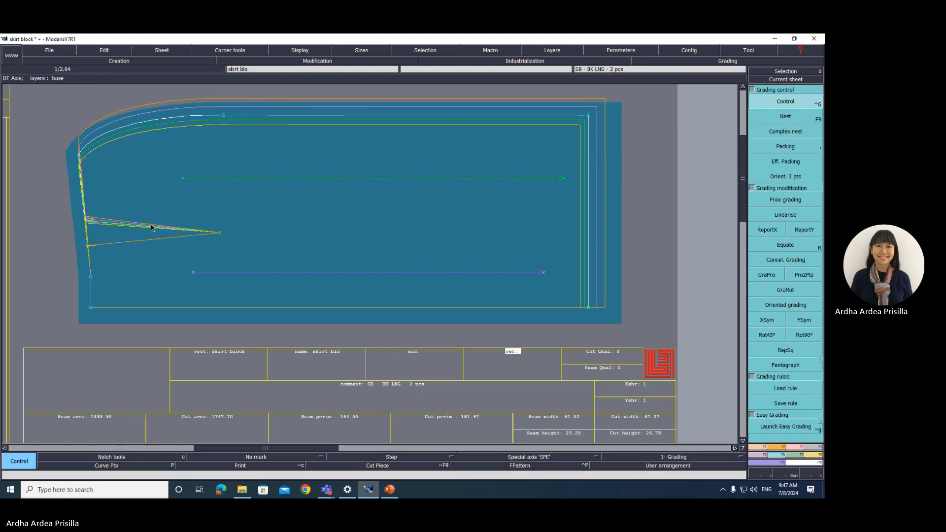
- Report the Y grading of the side-seam dart leg's waist point to the other leg's waist point and the dart tip
click(816, 227)
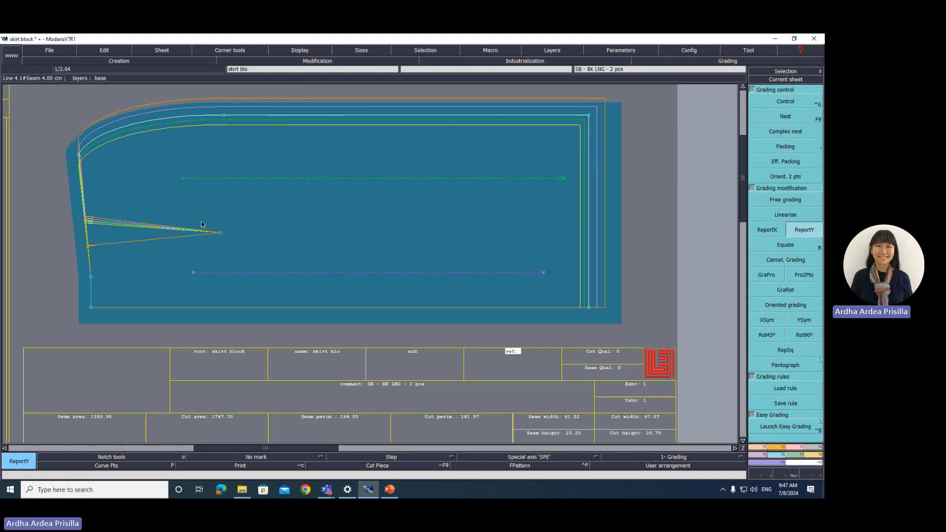
click(88, 246)
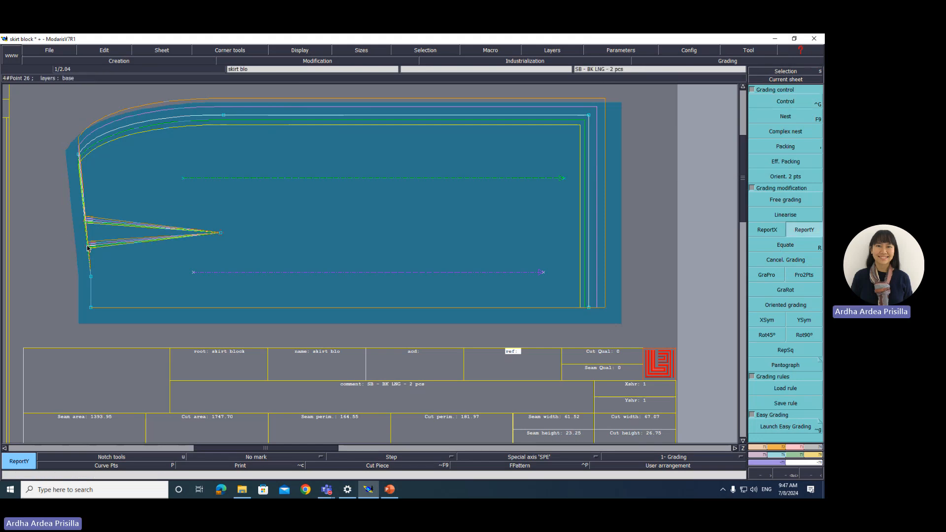
click(221, 233)
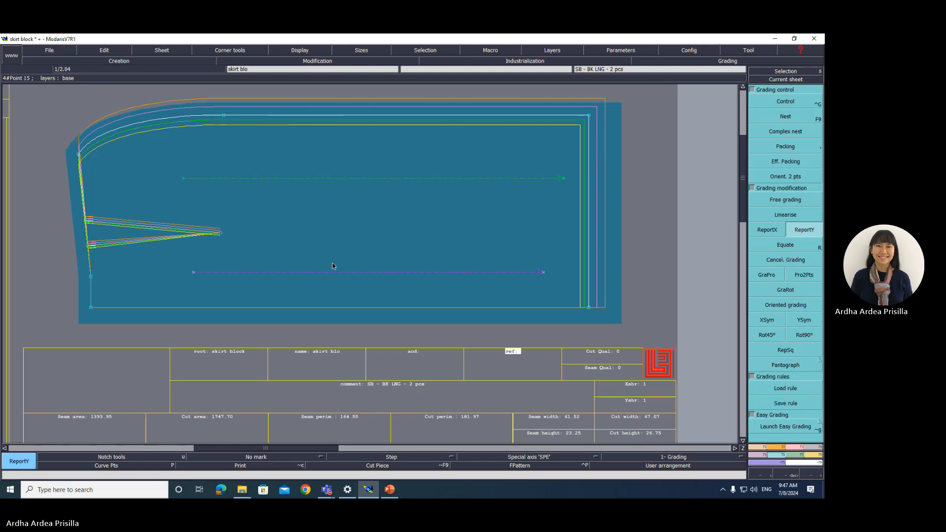
- Examine the graded dart legs and the dart tip up close
key(z)
drag(169, 207, 251, 263)
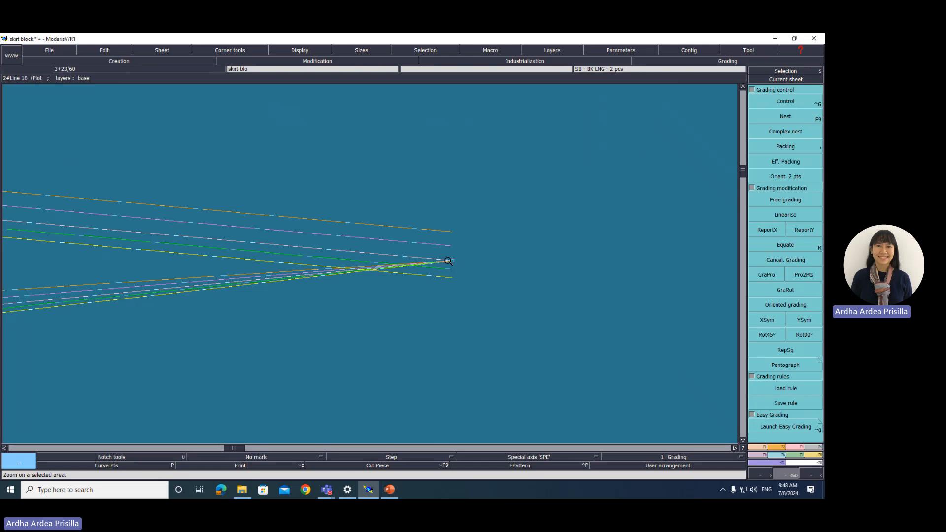
key(Home)
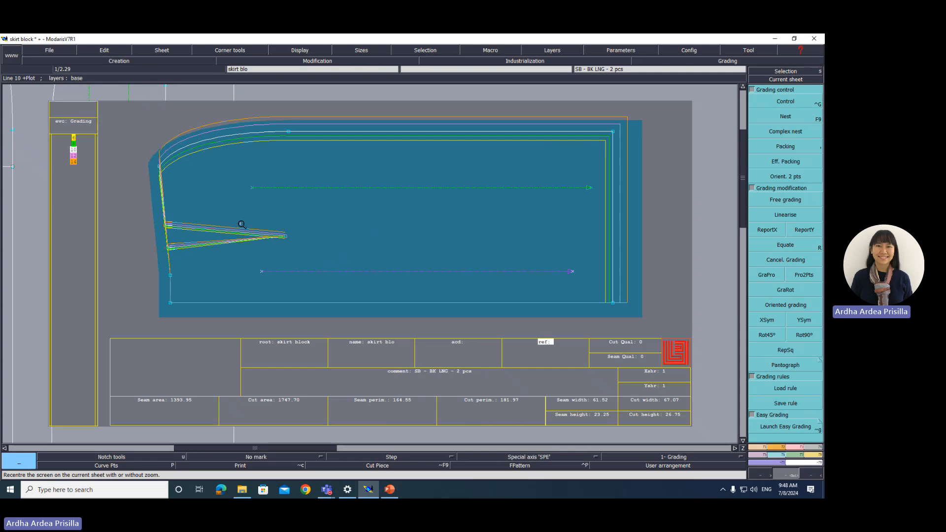
drag(166, 210, 336, 256)
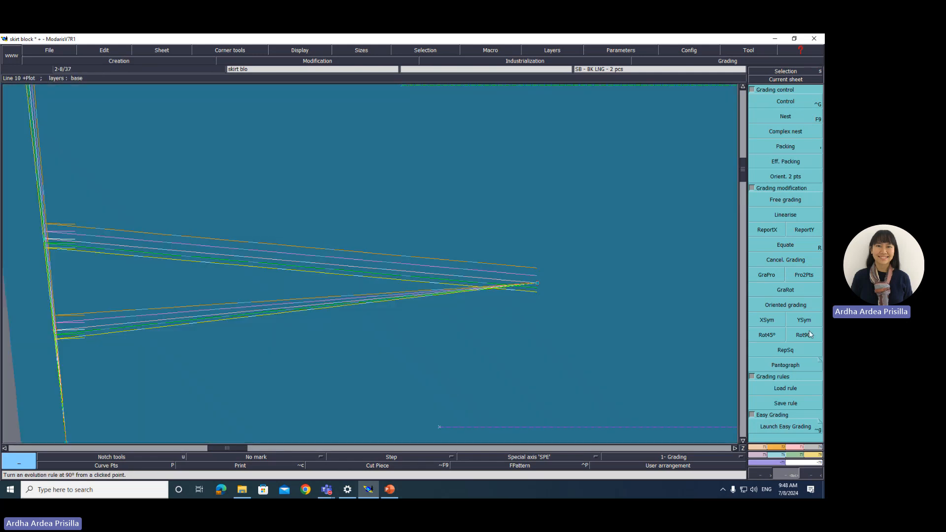
- Attach the separated ends of the two dart legs to each other at the dart tip
click(802, 448)
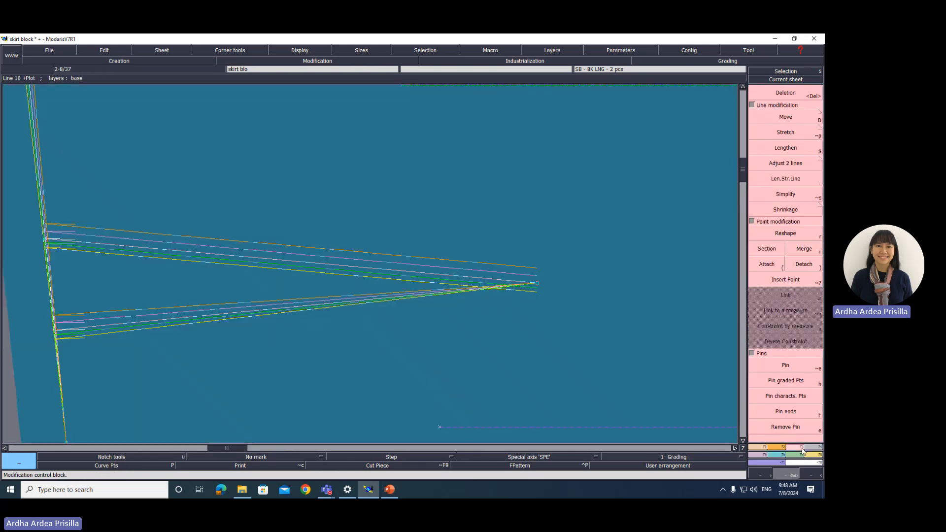
click(767, 264)
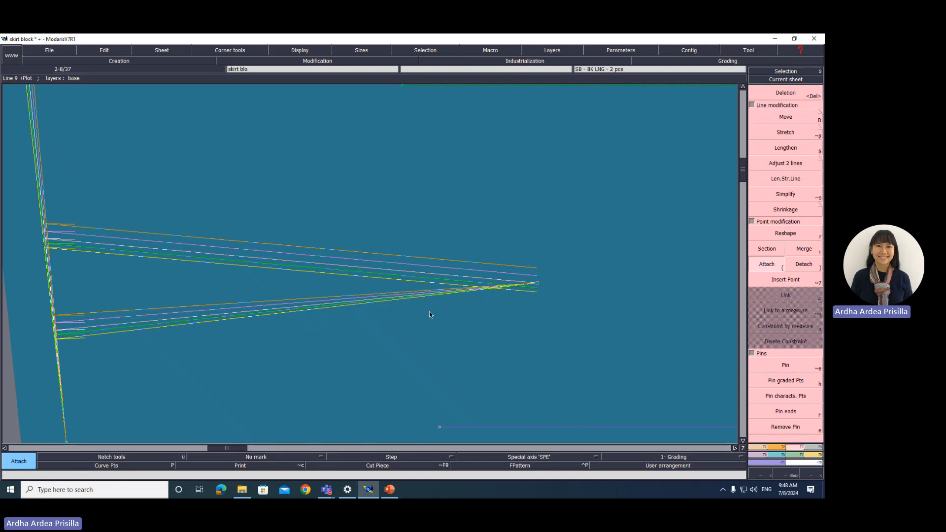
click(537, 285)
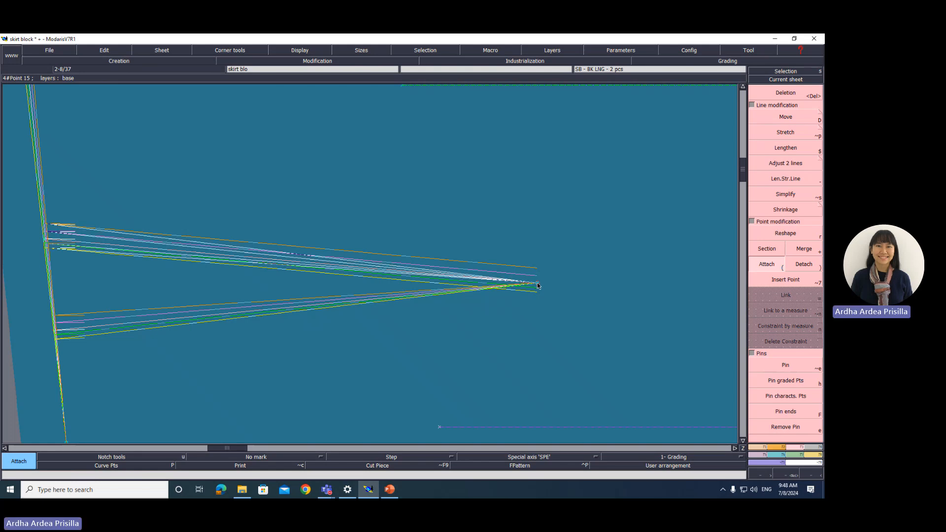
click(538, 284)
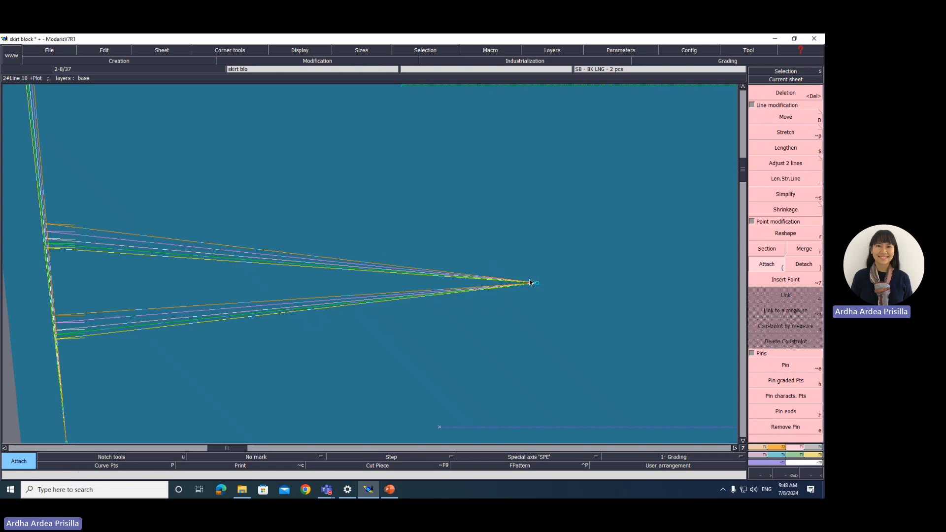
- Report the Y grading of the side-seam dart leg's waist point to the attached dart tip
click(784, 455)
click(804, 231)
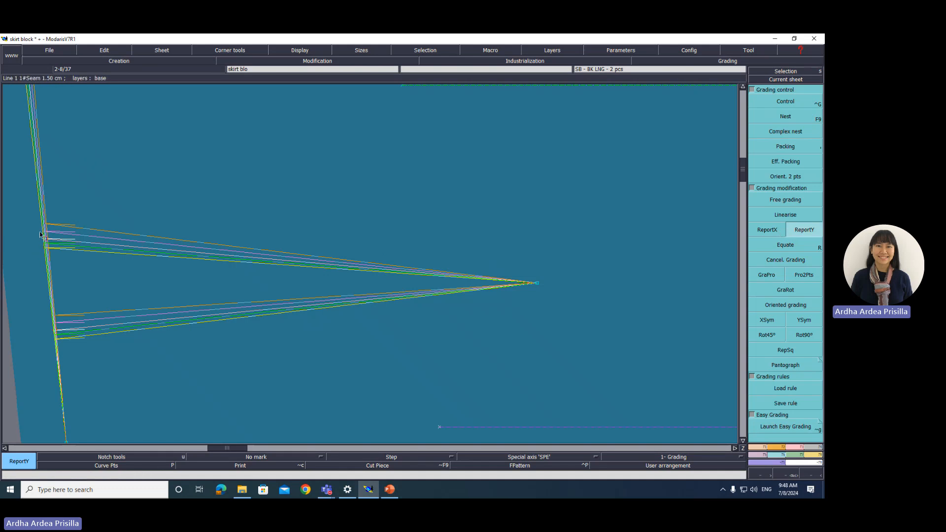
click(538, 285)
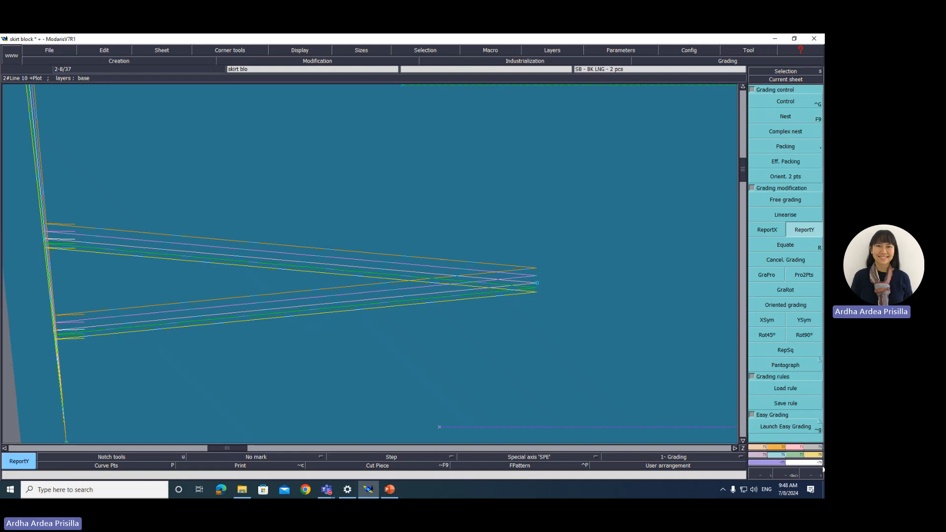
- Frame the back lining and back pieces side by side and display all graded sizes of the SB - BK piece
click(801, 448)
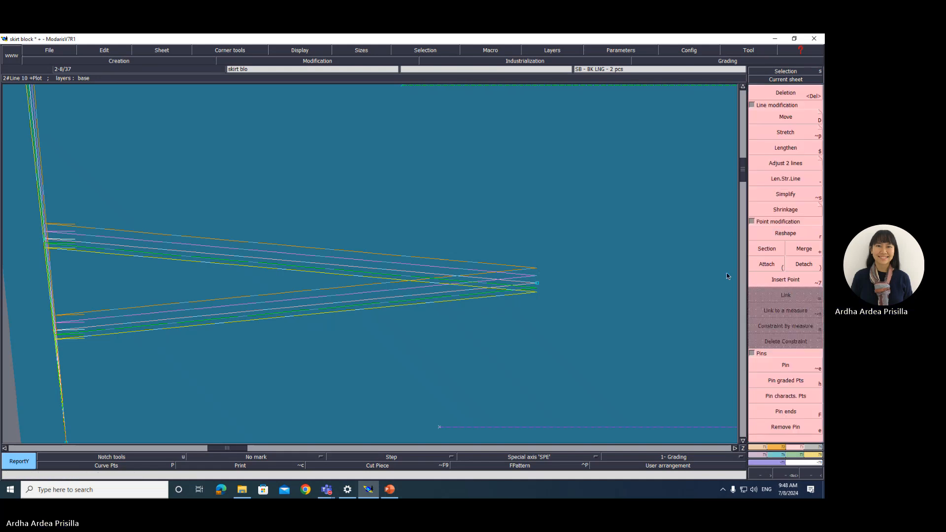
key(j)
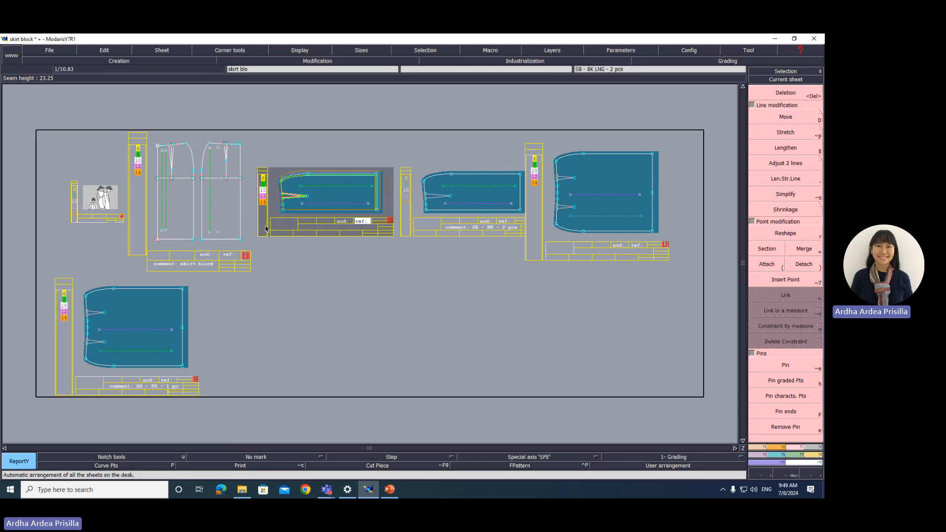
key(Return)
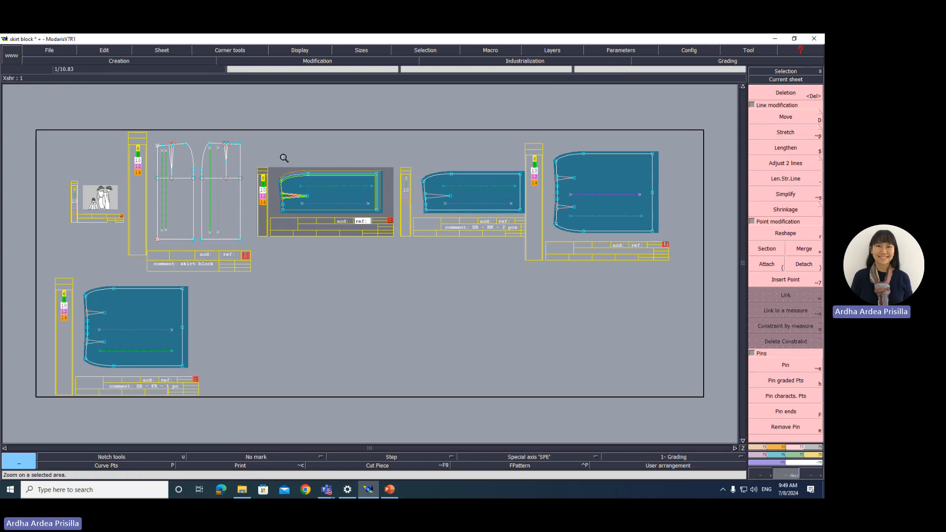
drag(284, 158, 490, 234)
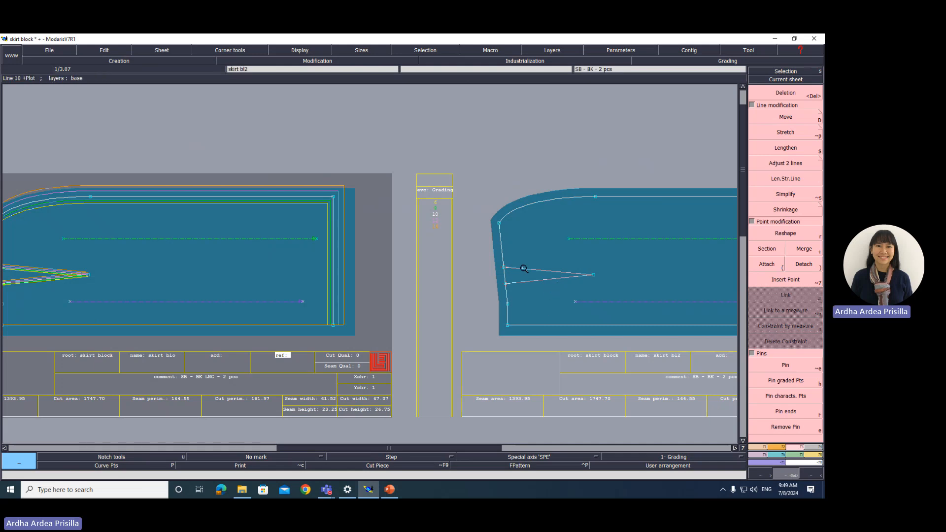
click(789, 326)
click(784, 458)
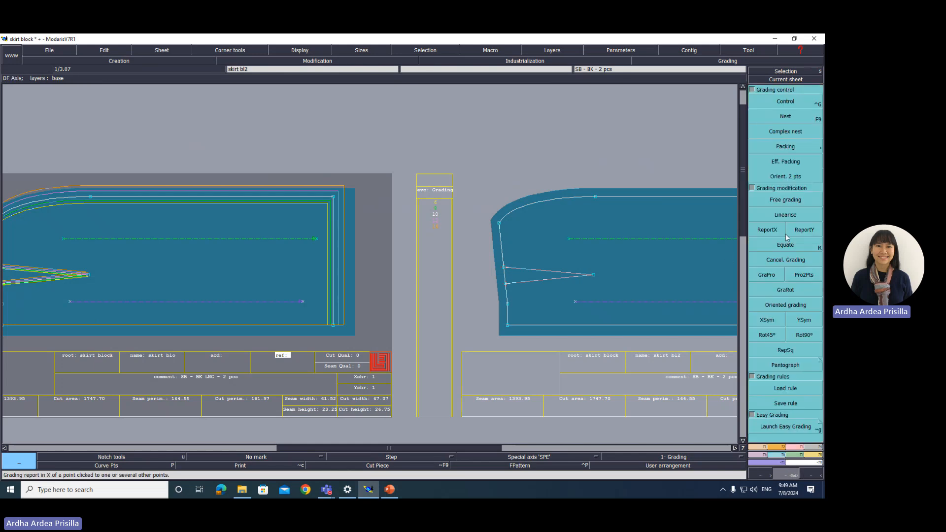
click(813, 233)
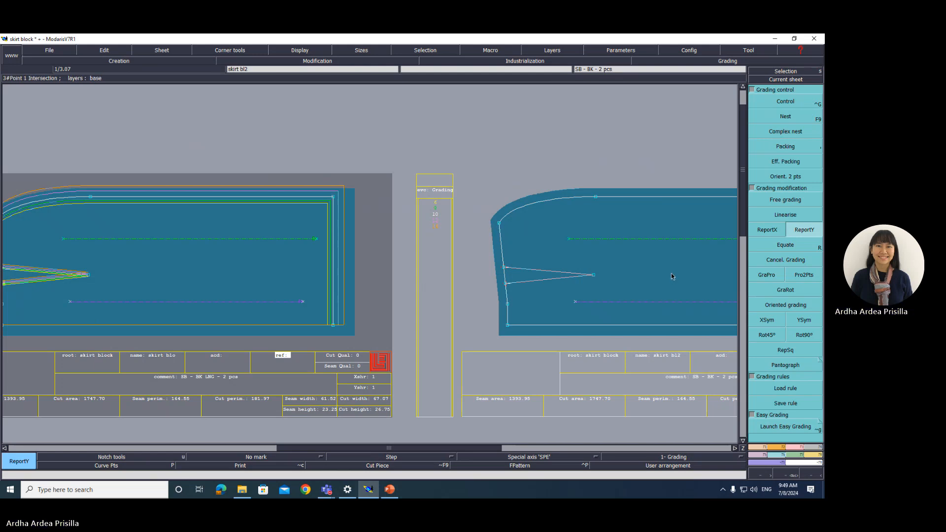
key(Return)
click(493, 337)
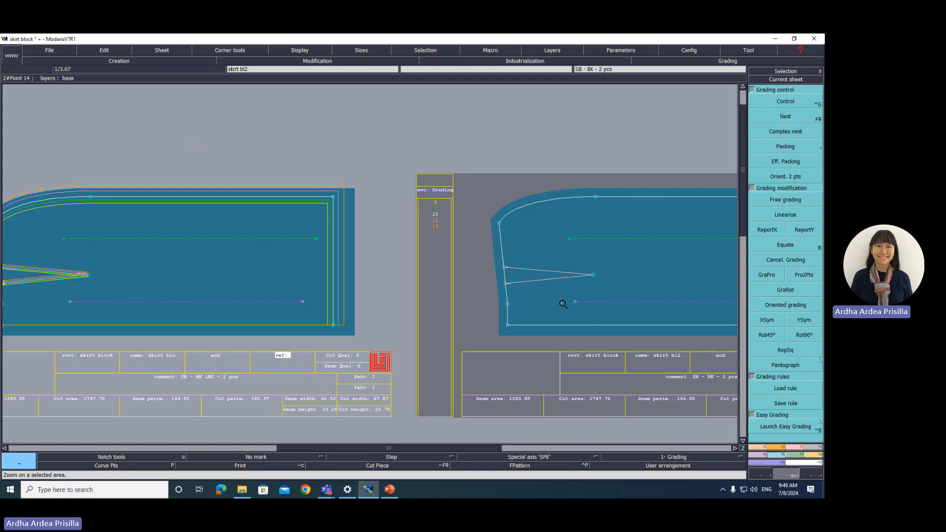
key(asterisk)
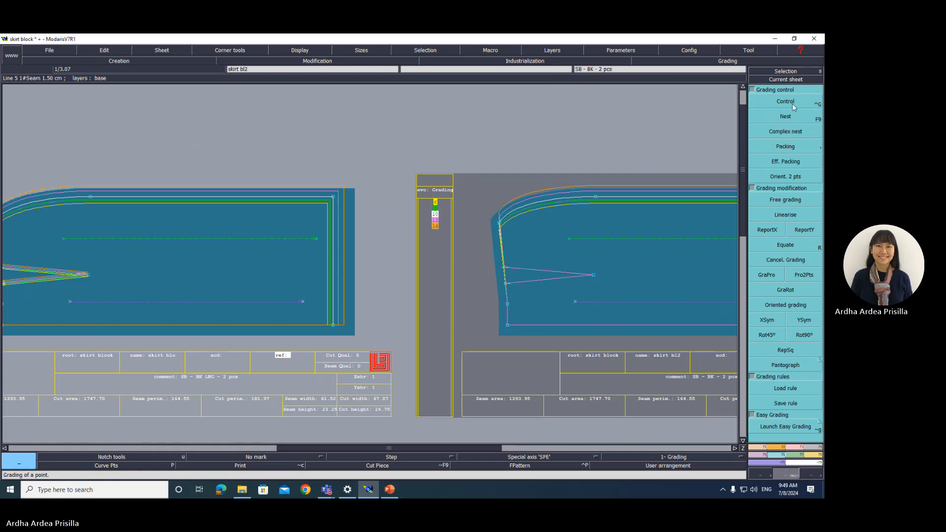
- Set all ddy increments of the side-seam hip point on the SB - BK piece to 0
key(ctrl+g)
click(594, 197)
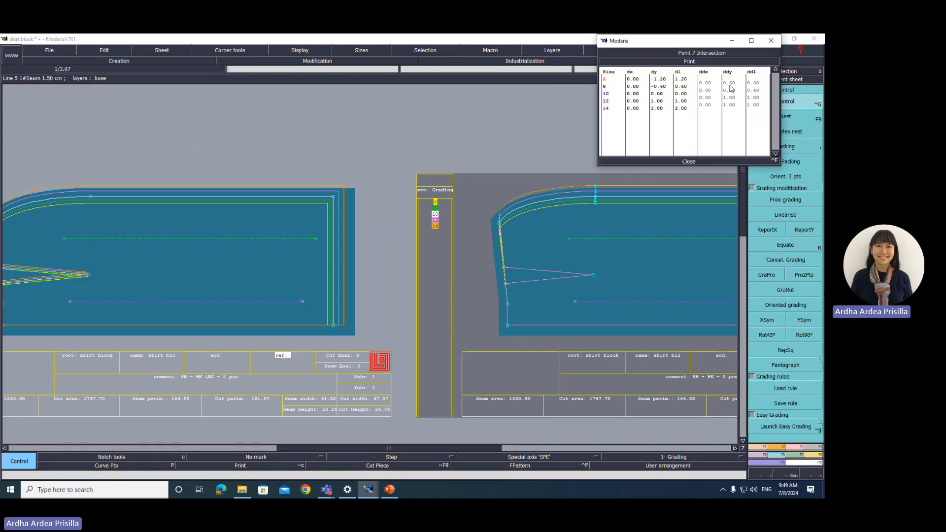
key(Return)
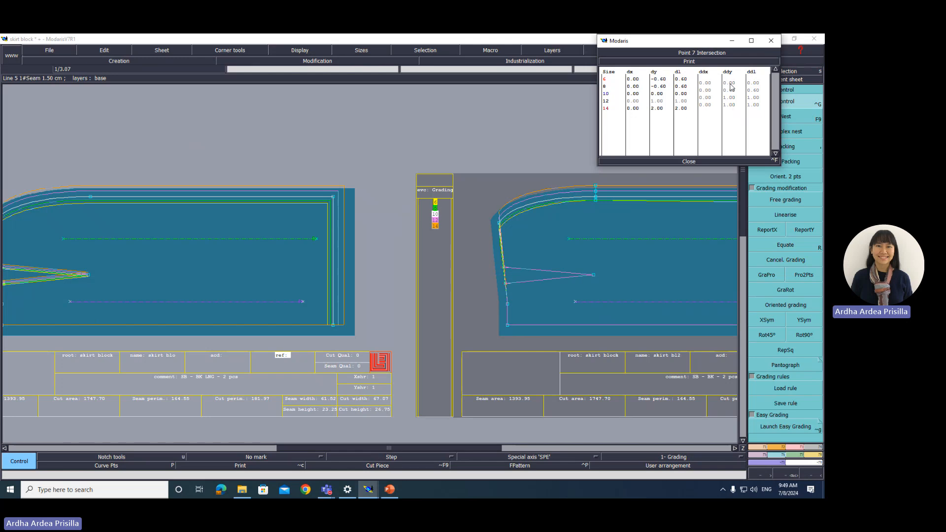
click(730, 90)
text(0)
key(Return)
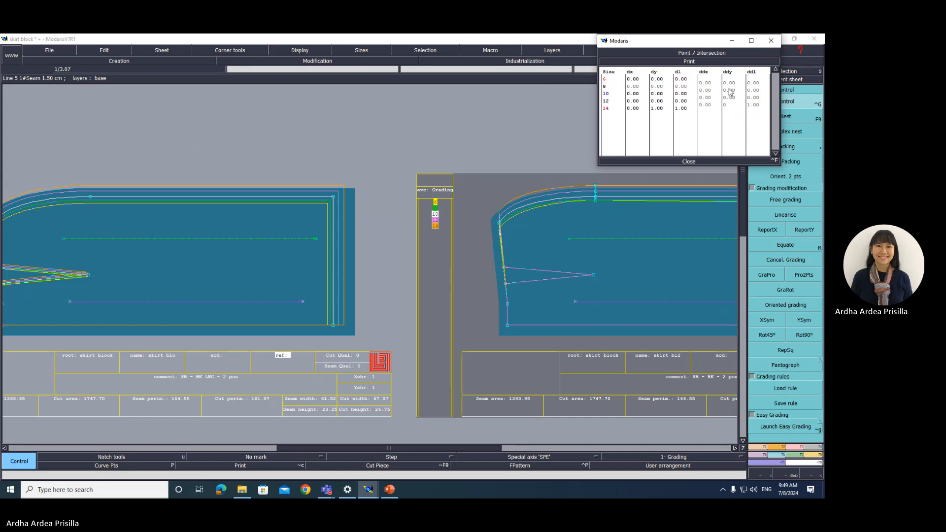
click(696, 162)
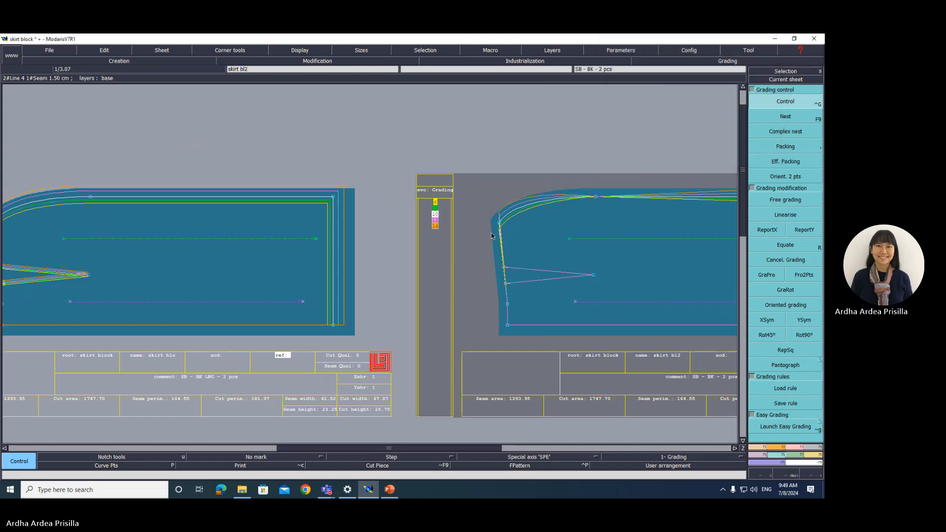
- Report the zero Y grading of the SB - BK hip point to the side seam's waist point and hem corner
drag(495, 449, 542, 450)
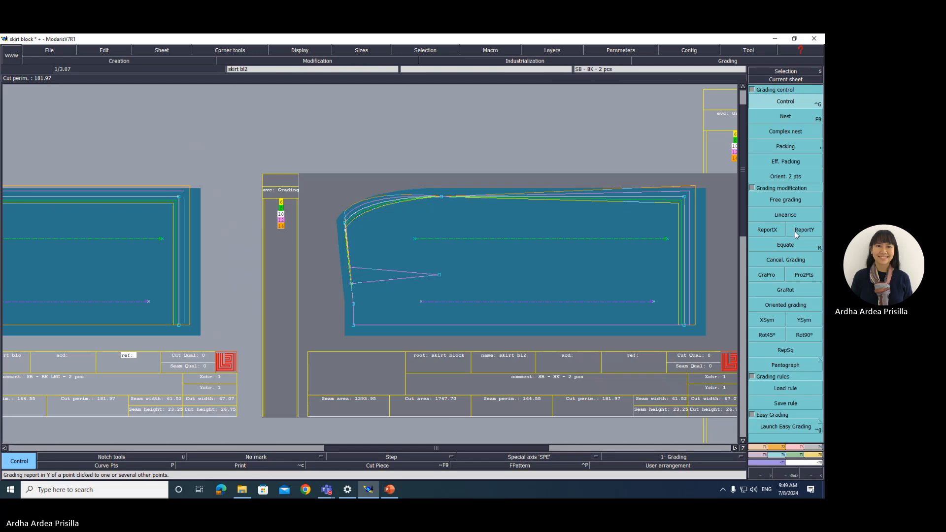
click(795, 232)
click(352, 223)
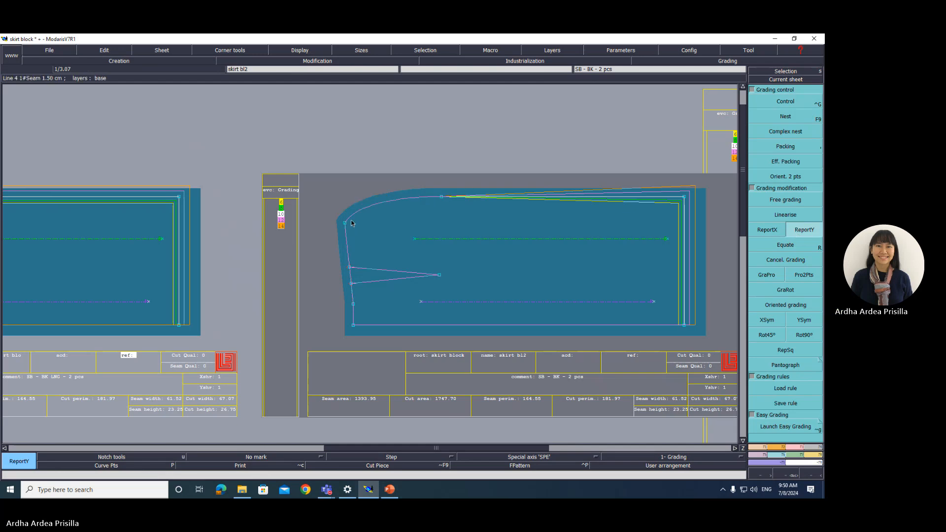
click(685, 198)
- Set all ddx increments of the SB - BK side-seam hem corner to 0 and report this X grading to the other hem corner
click(785, 101)
click(685, 197)
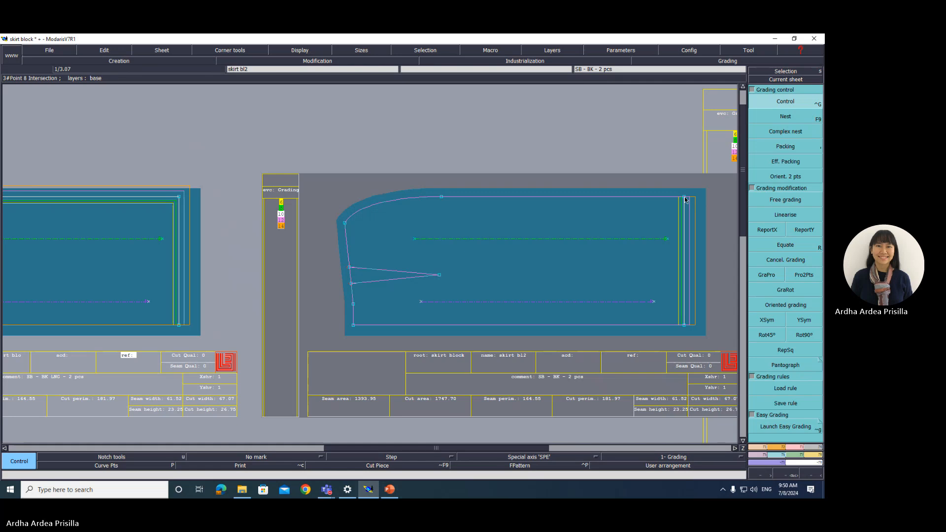
click(706, 85)
text(0)
key(Return)
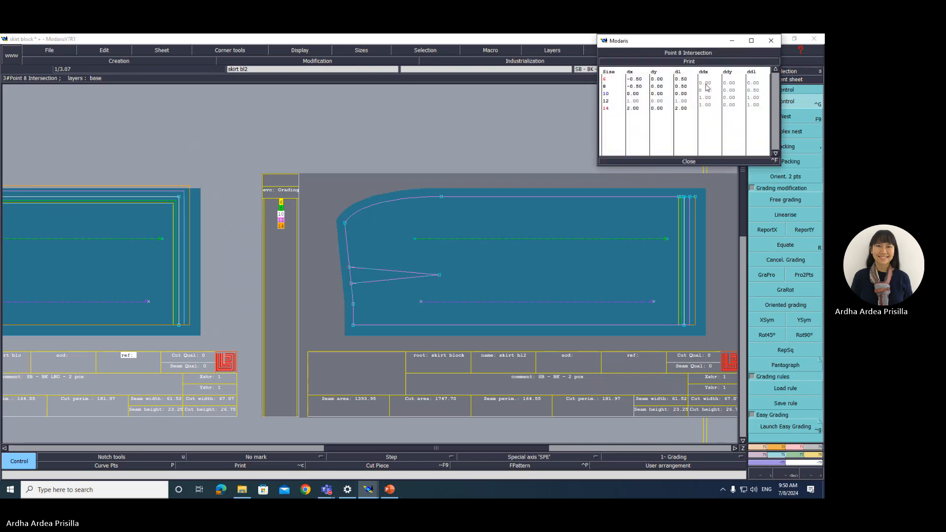
text(0)
key(Return)
text(0)
key(Return)
text(0)
key(Return)
click(688, 162)
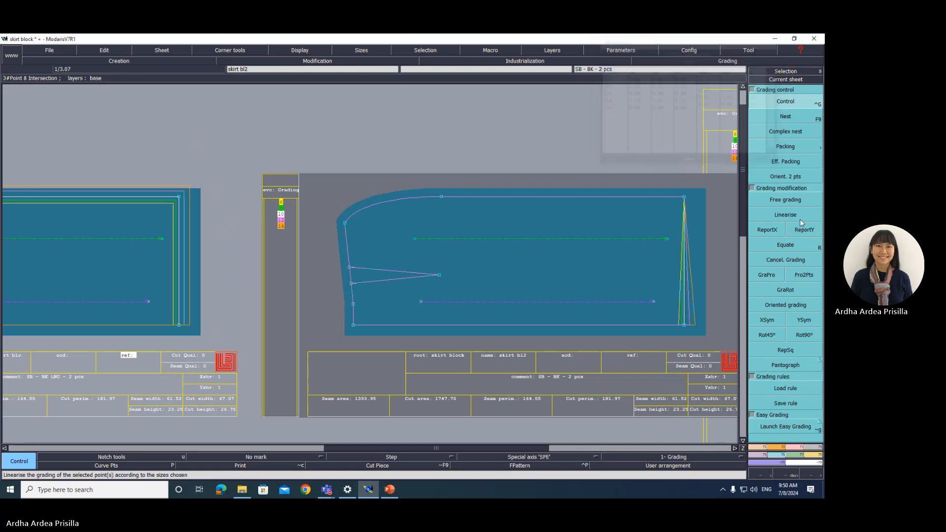
click(767, 229)
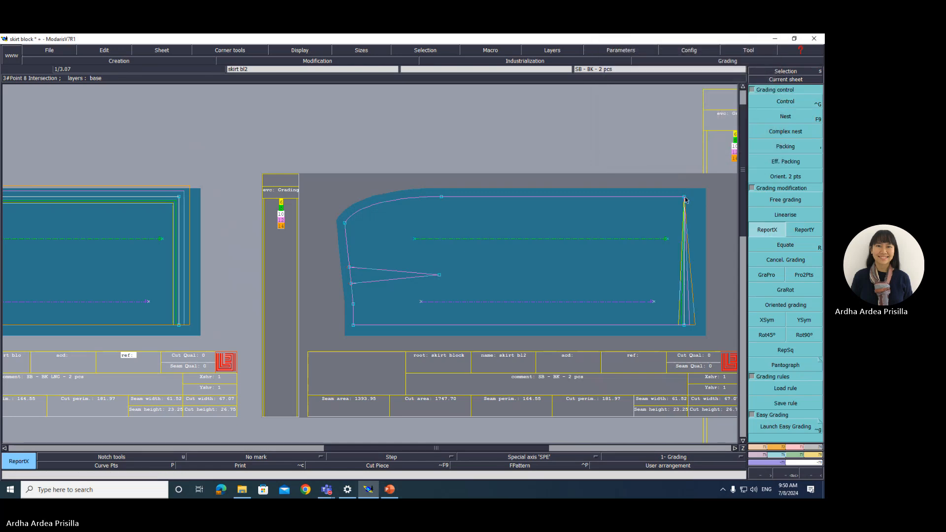
click(685, 325)
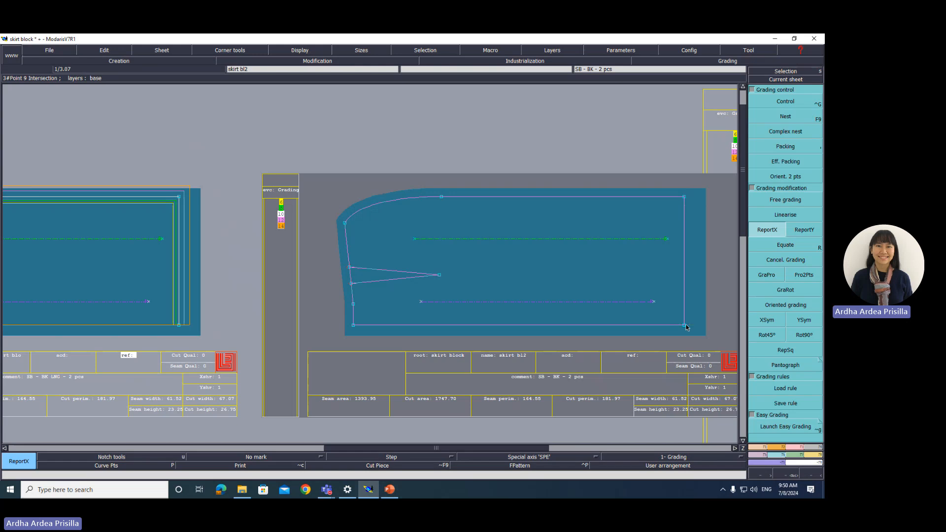
- Report the Y grading of the back lining's side seam to the SB - BK piece's side-seam waist point, hip point and hem corner
click(809, 232)
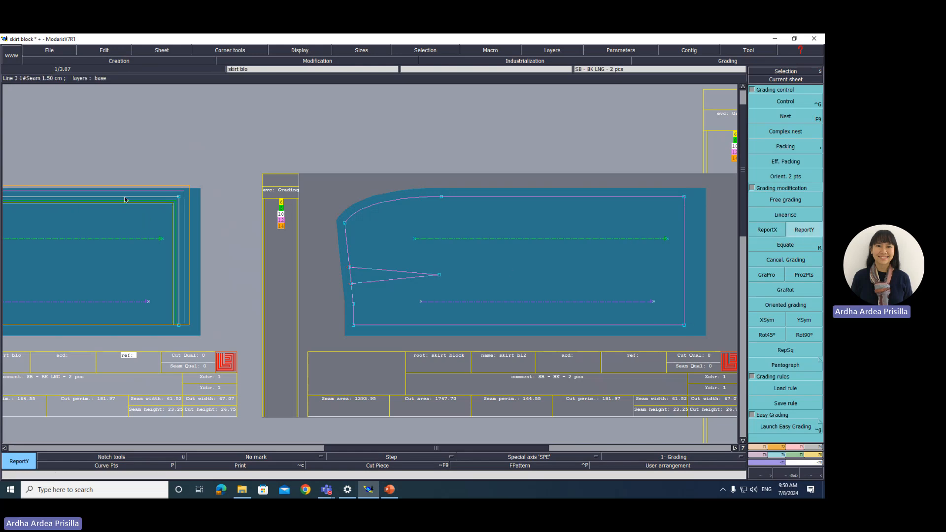
click(346, 225)
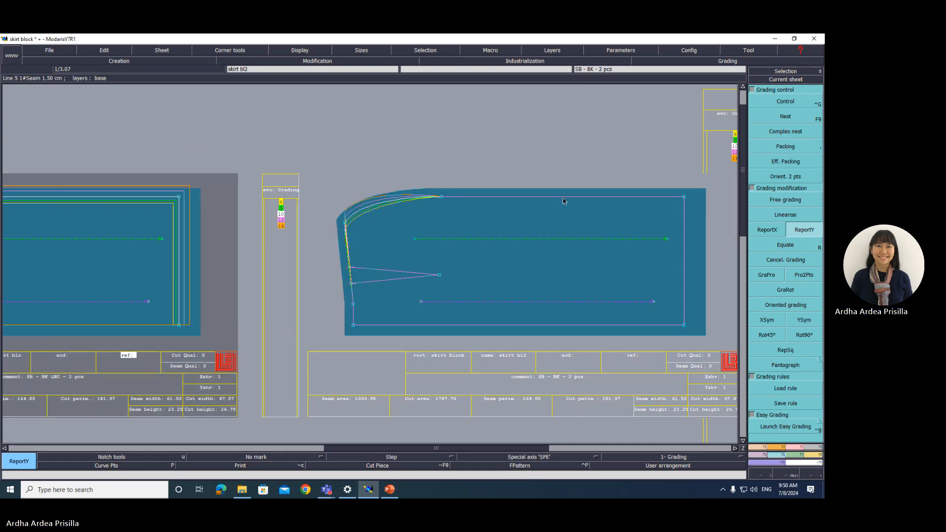
click(442, 199)
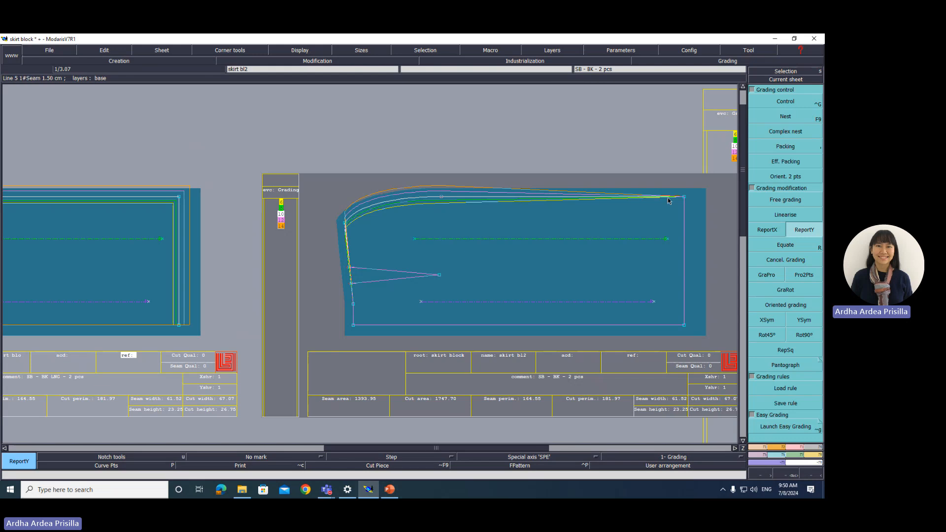
click(684, 200)
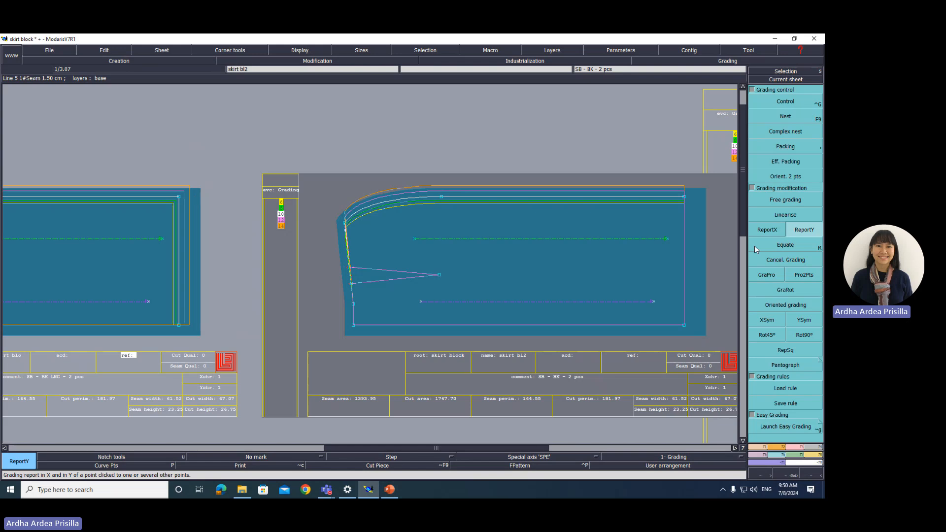
- Report the X grading of the back lining's hem to both hem corners of the SB - BK piece
click(767, 231)
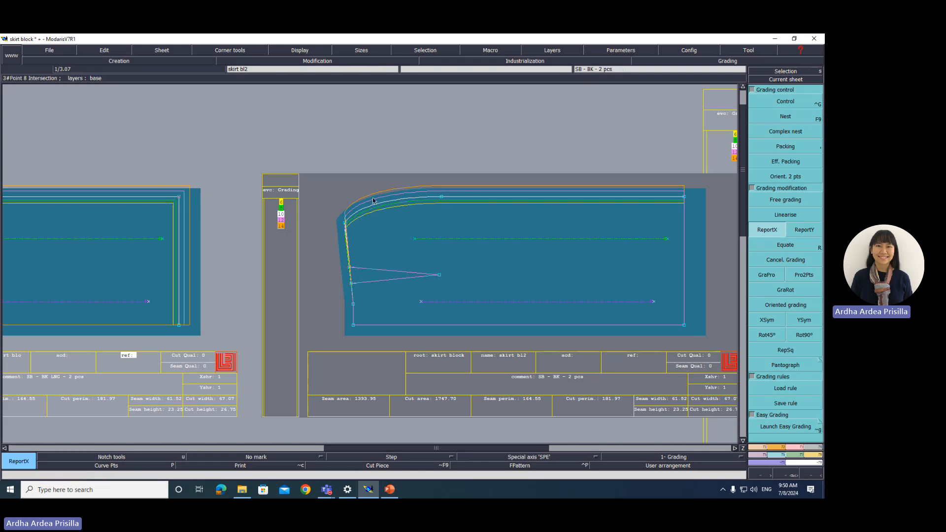
click(687, 202)
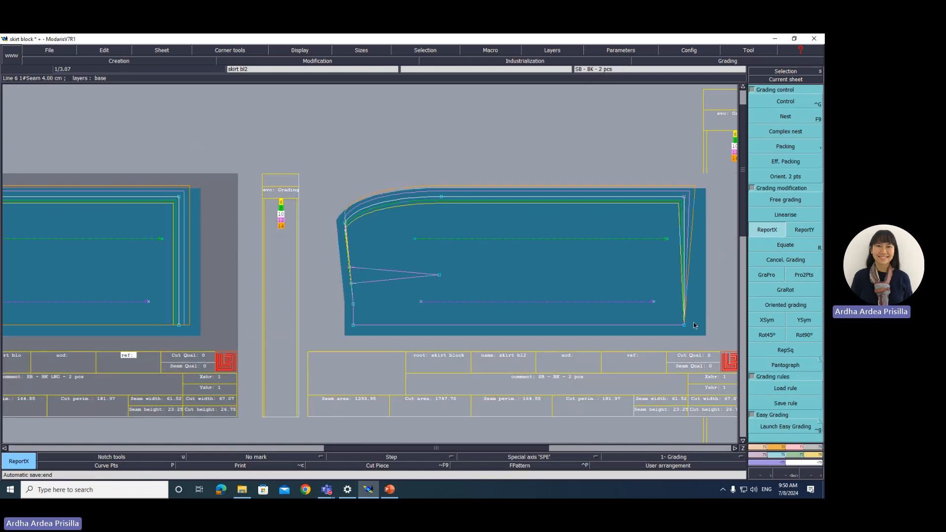
click(684, 326)
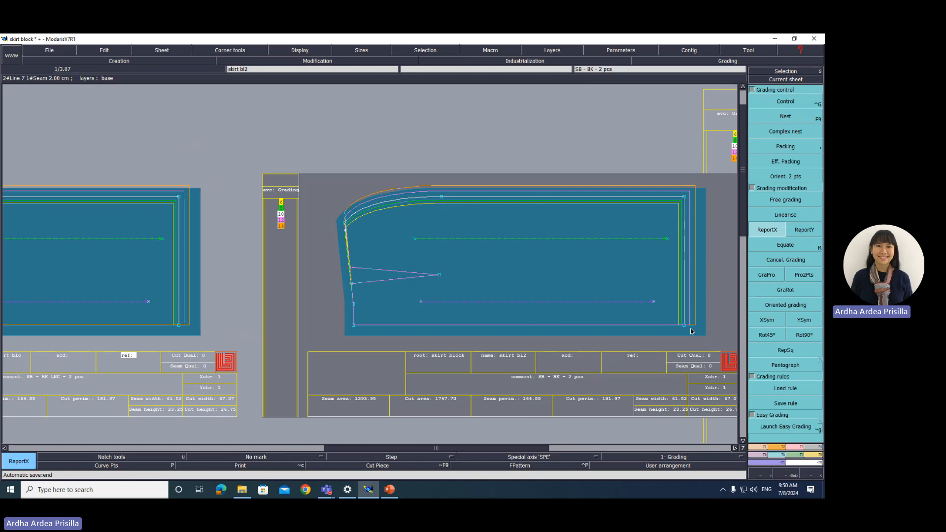
- Report the Y grading of the back lining's dart to the tip and both leg ends of the SB - BK dart
drag(515, 449, 478, 456)
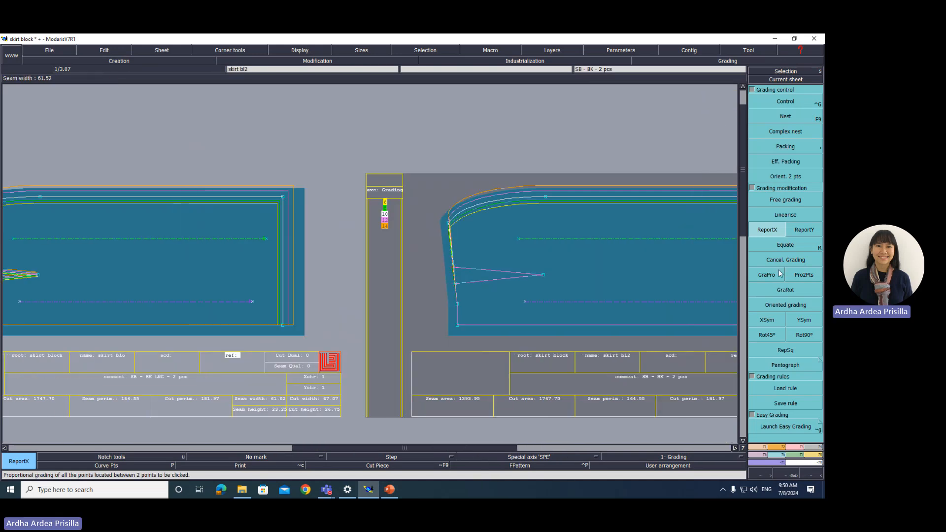
click(796, 231)
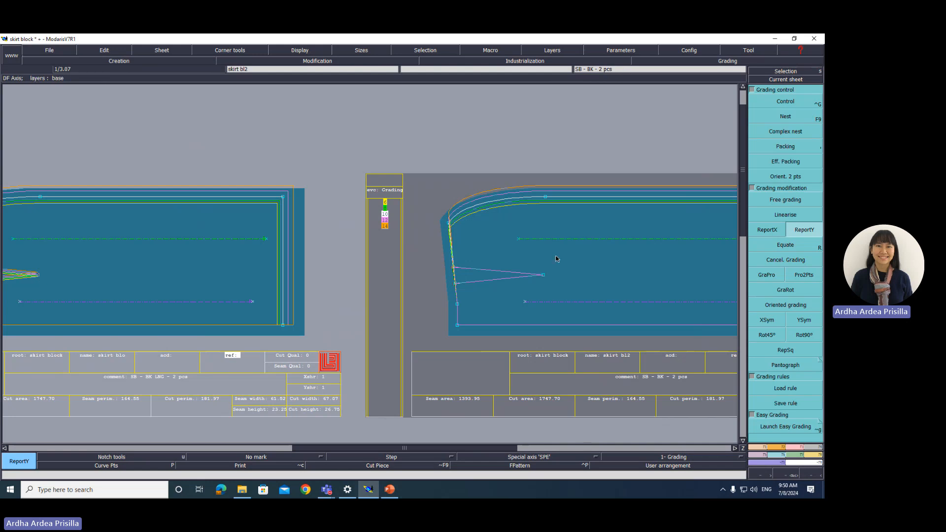
click(542, 279)
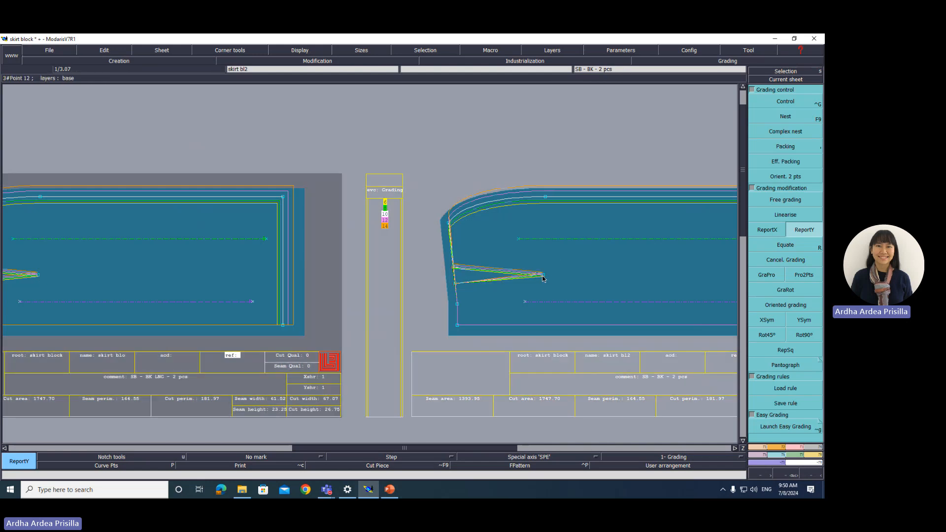
click(456, 284)
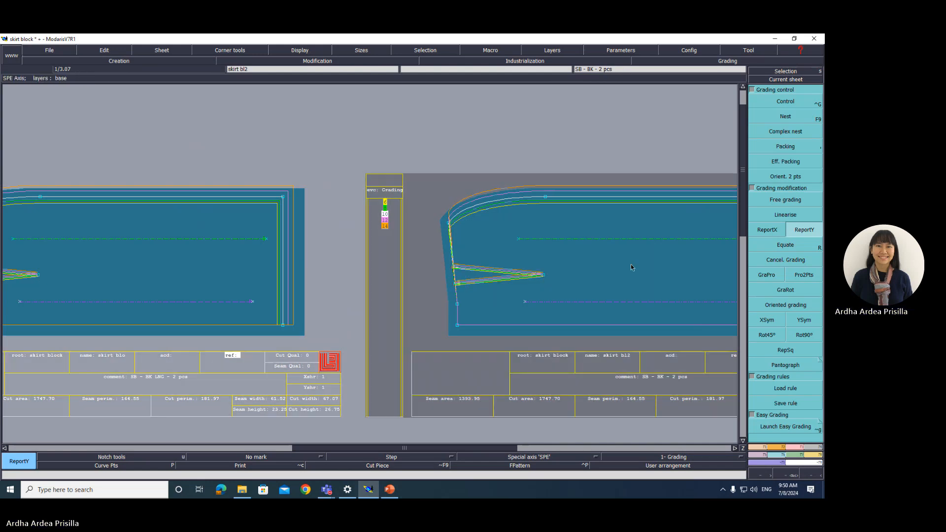
- Rearrange all the sheets on the desk and bring the SB - FR LNG piece into close view
key(j)
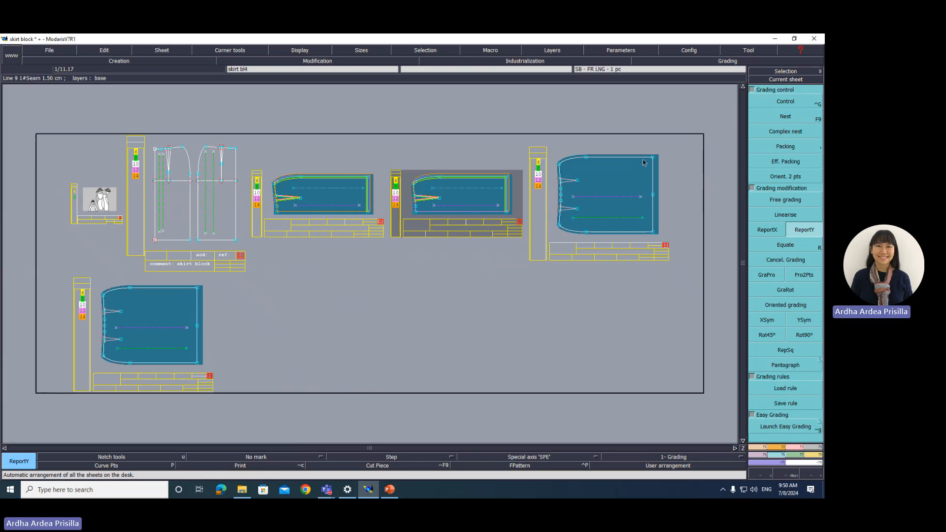
key(Return)
drag(540, 148, 671, 248)
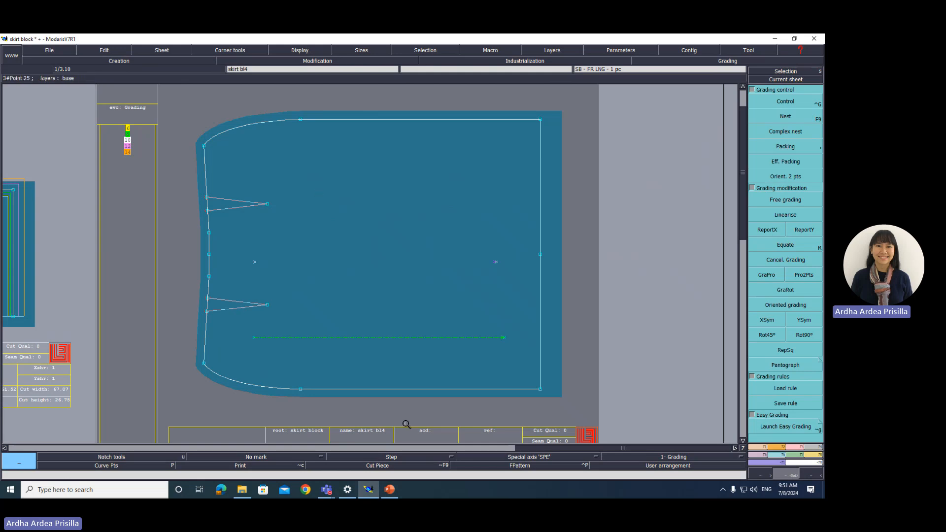
- On PowerPoint's AXIS slide, move the red arrow up towards Y+ and place a downward-pointing copy at the shape's lower edge before returning to Modaris
click(390, 489)
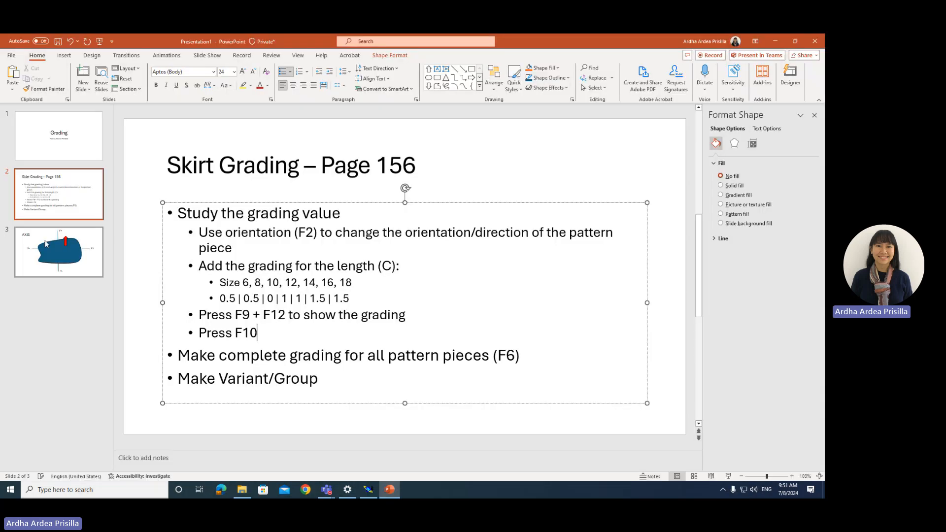
click(46, 244)
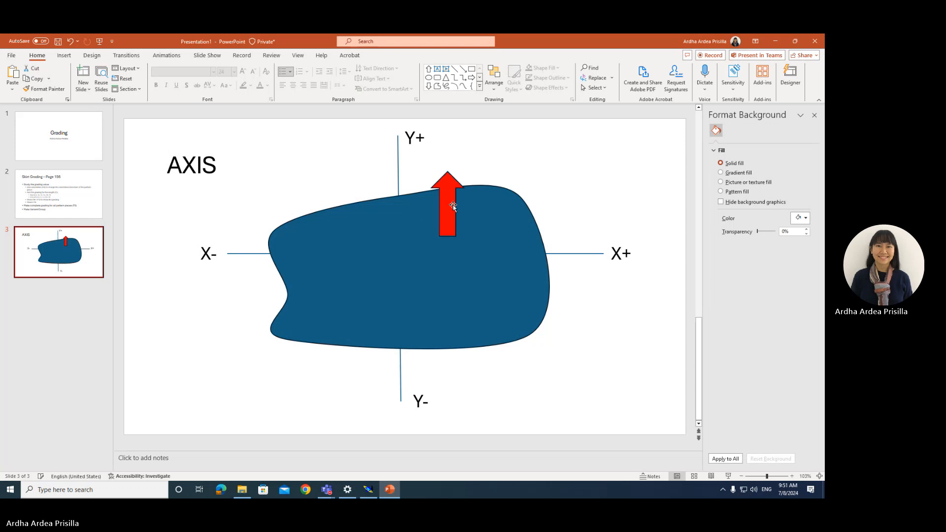
drag(454, 207, 476, 231)
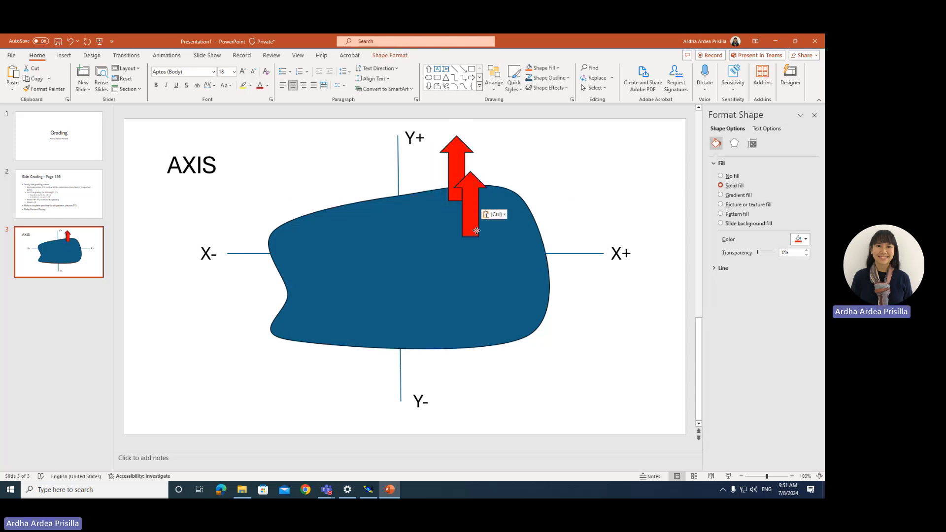
drag(471, 186, 462, 423)
drag(465, 380, 476, 380)
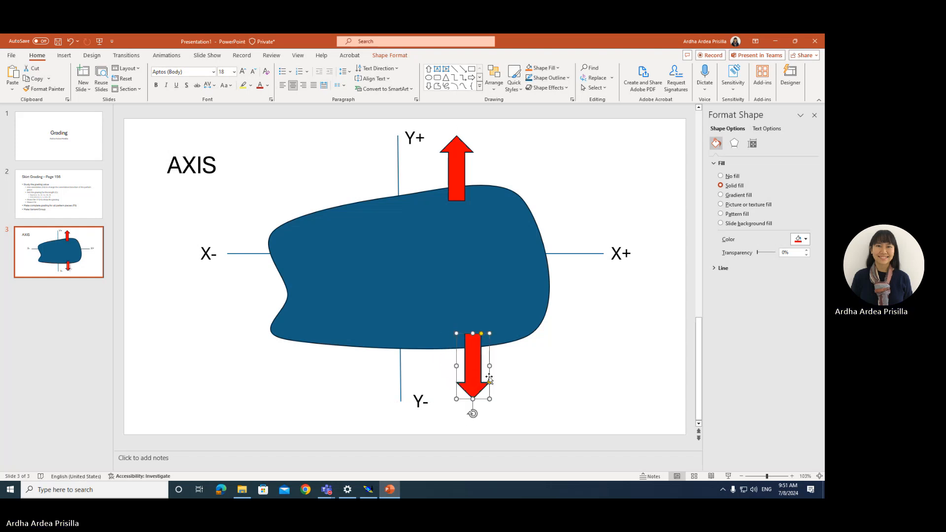
click(370, 490)
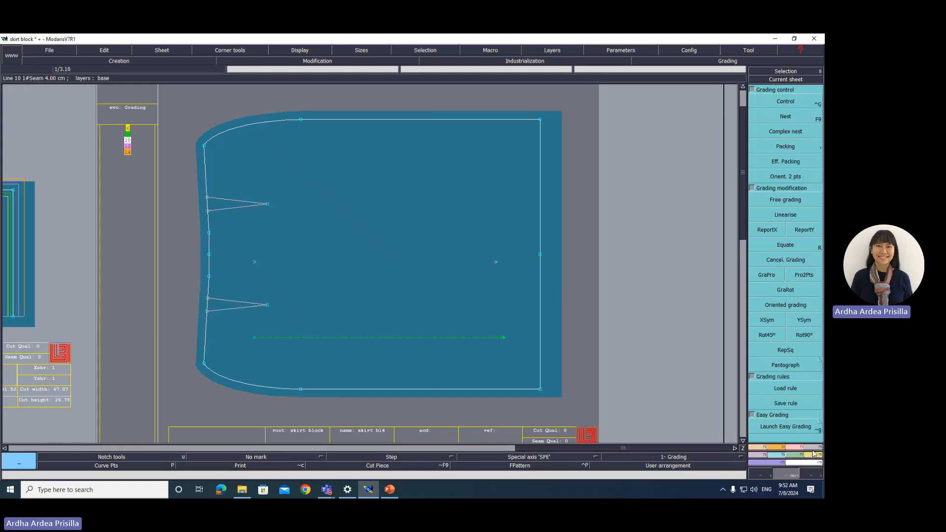
- Try to cut the SB - FR LNG piece in two between its waist and hem centre points with Cut2Pts, and undo the cut
click(759, 456)
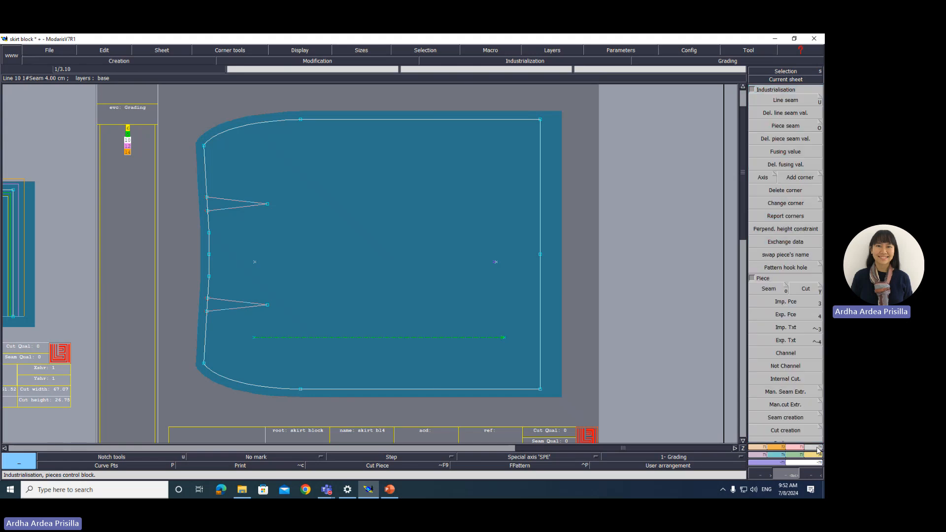
click(756, 457)
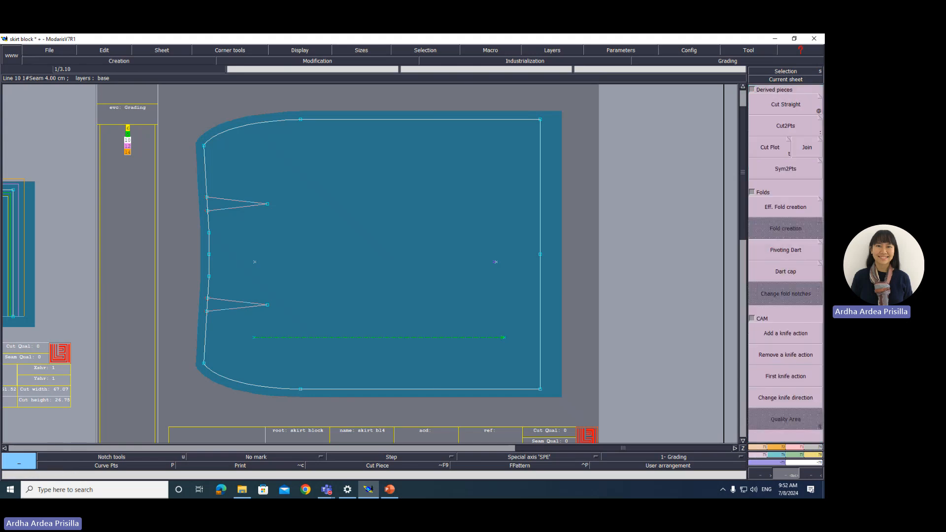
click(781, 129)
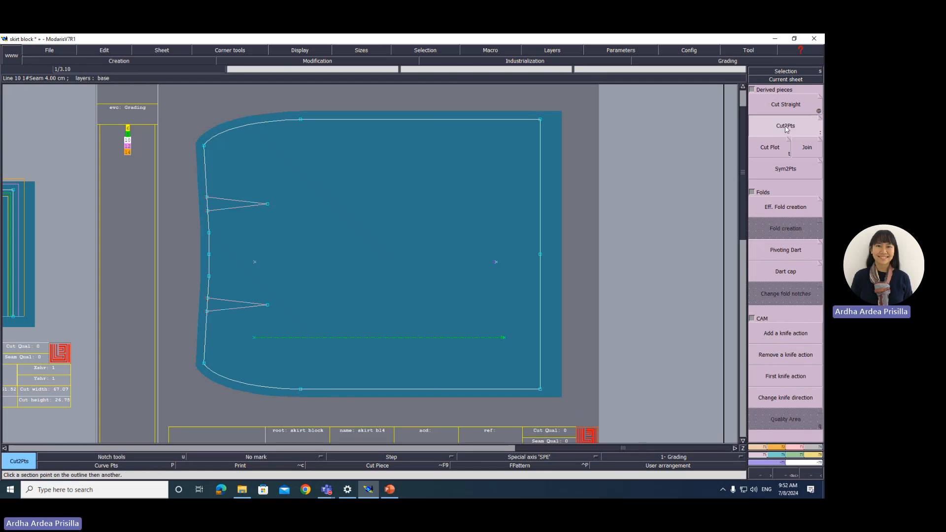
click(209, 255)
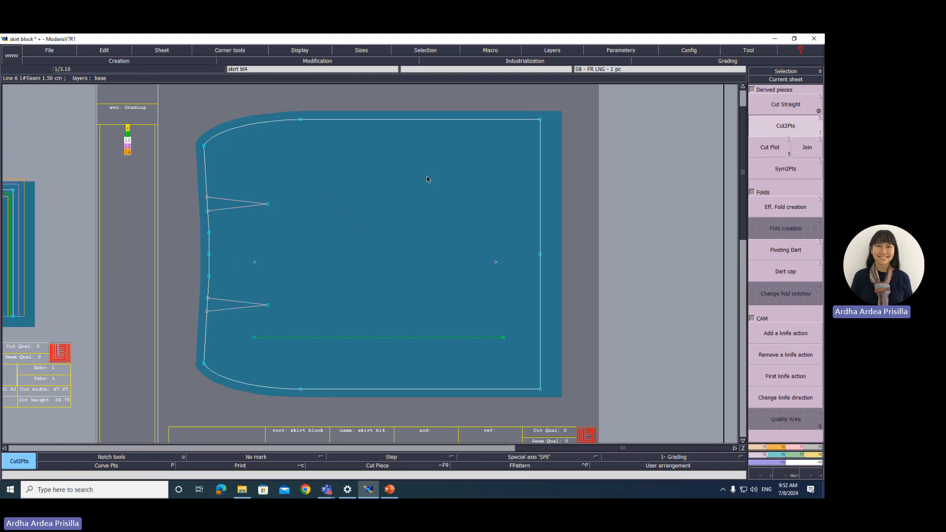
click(541, 255)
key(j)
key(Return)
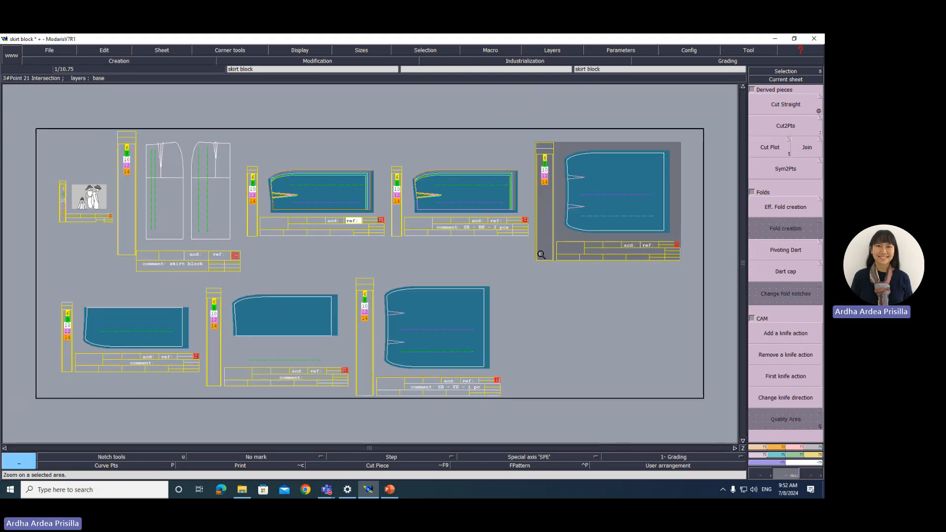
drag(59, 294, 202, 356)
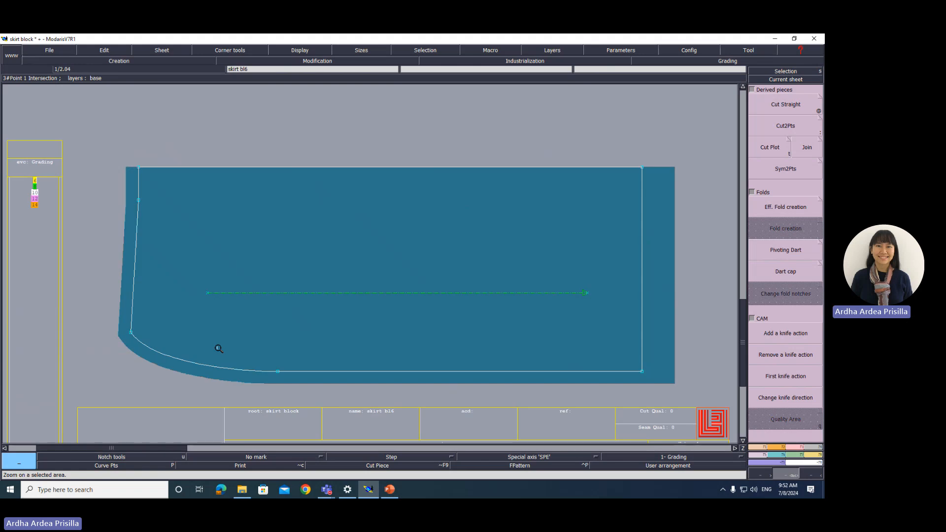
key(ctrl+z)
key(j)
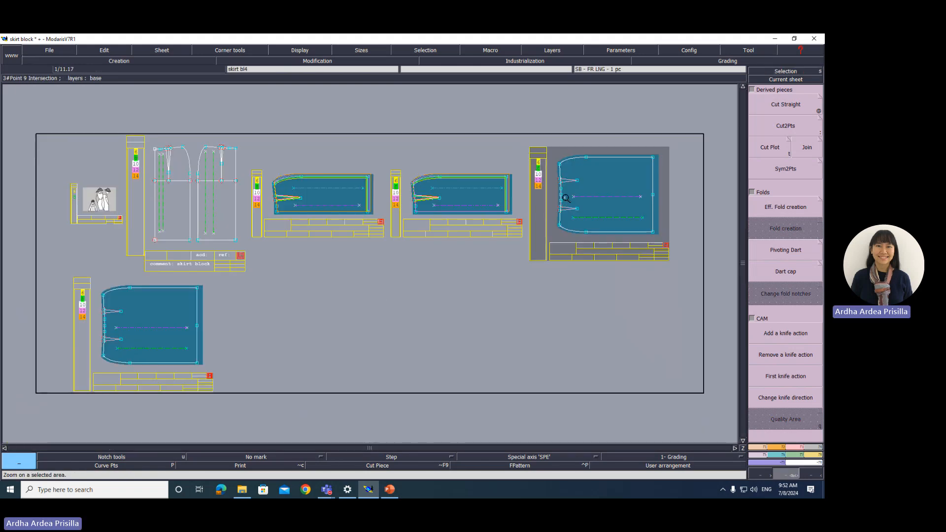
- Cut the SB - FR LNG piece between its waist and hem centre points with the lower dart selected, so the new half includes the dart
drag(540, 145, 644, 234)
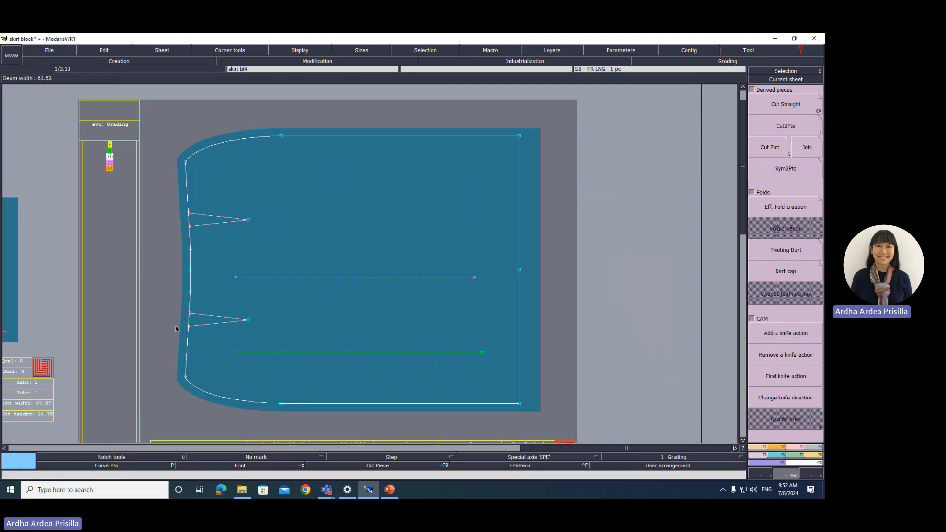
key(s)
click(199, 329)
click(201, 325)
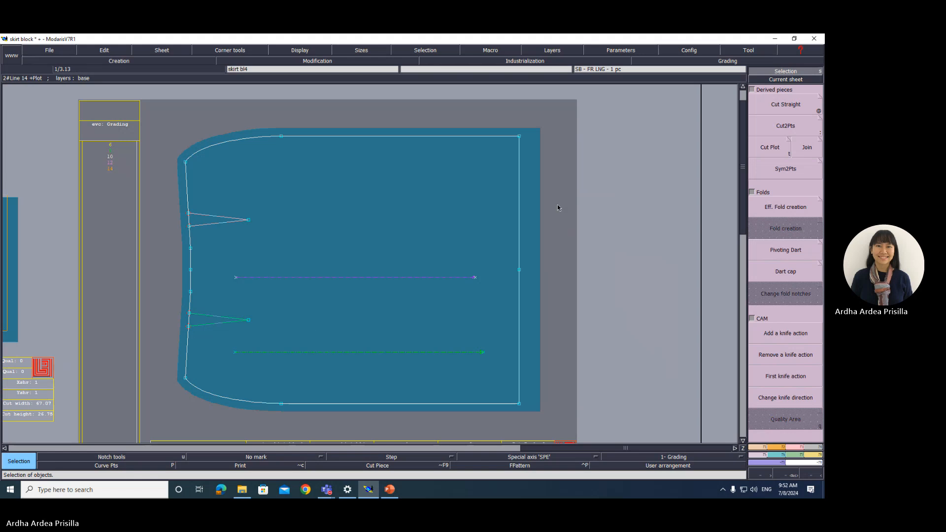
key(colon)
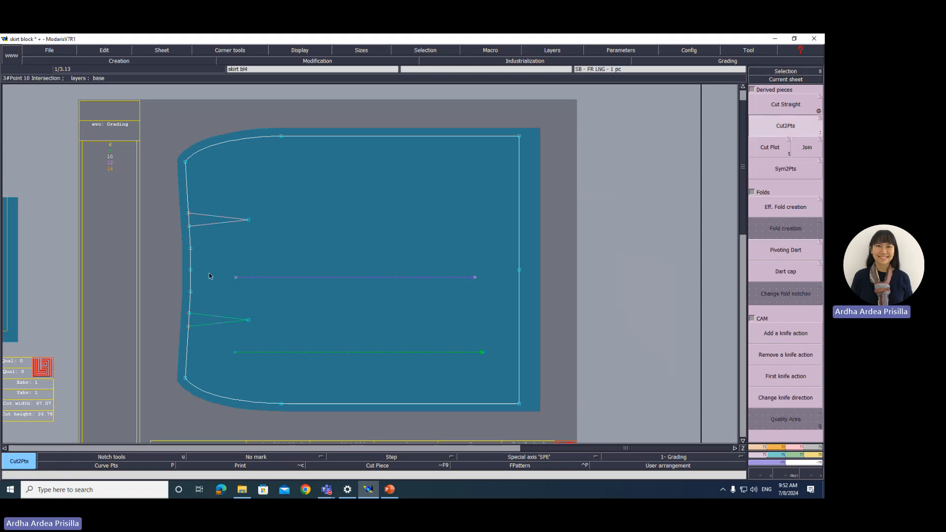
click(191, 271)
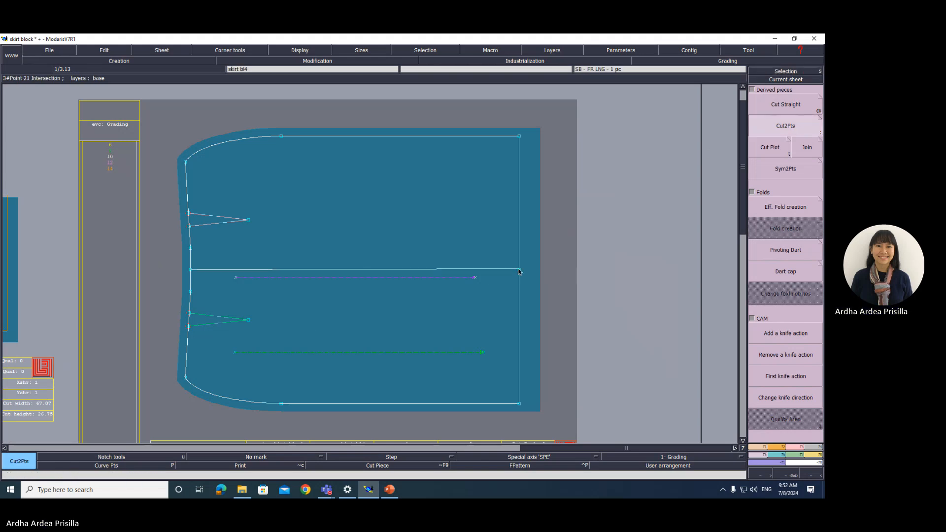
key(j)
key(Return)
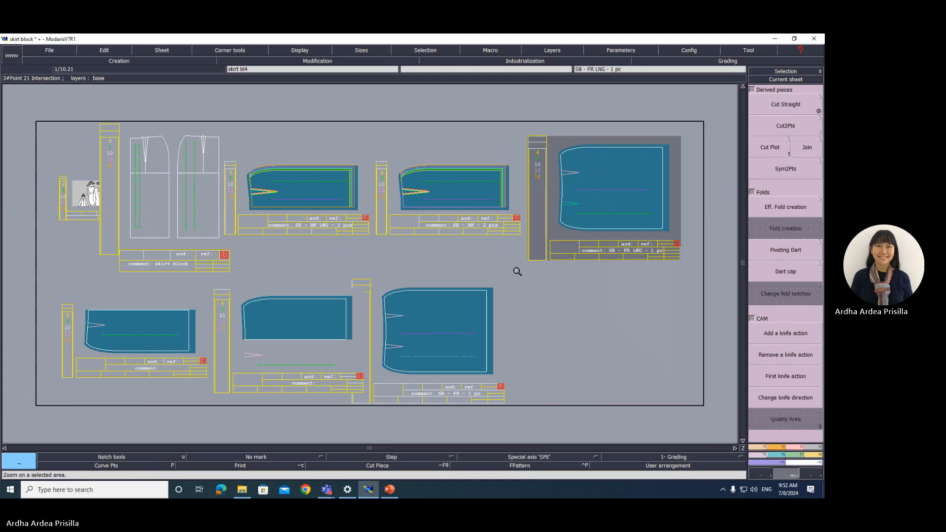
drag(68, 300, 209, 380)
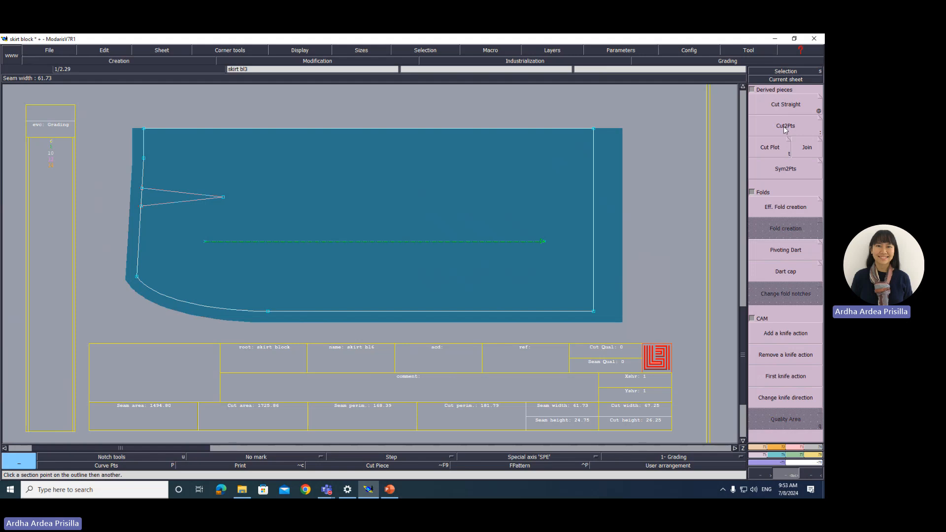
- Set the ddy increments of the half front lining's side-seam waist point to 0.6, 0.6, 1 and 1
click(806, 74)
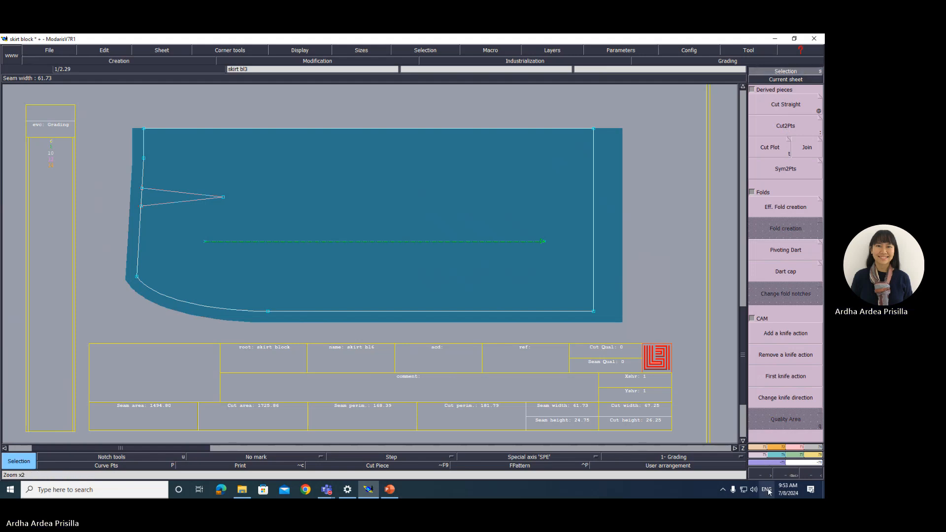
click(776, 456)
click(799, 103)
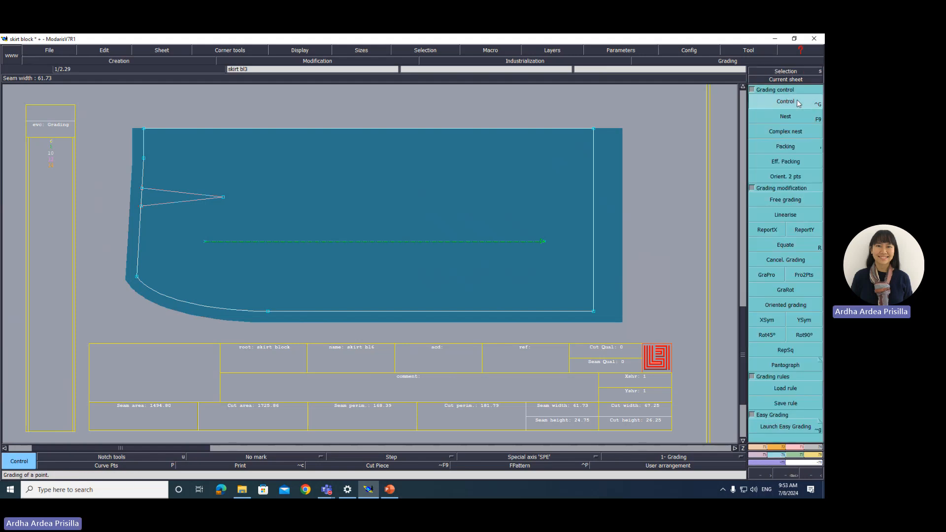
click(136, 277)
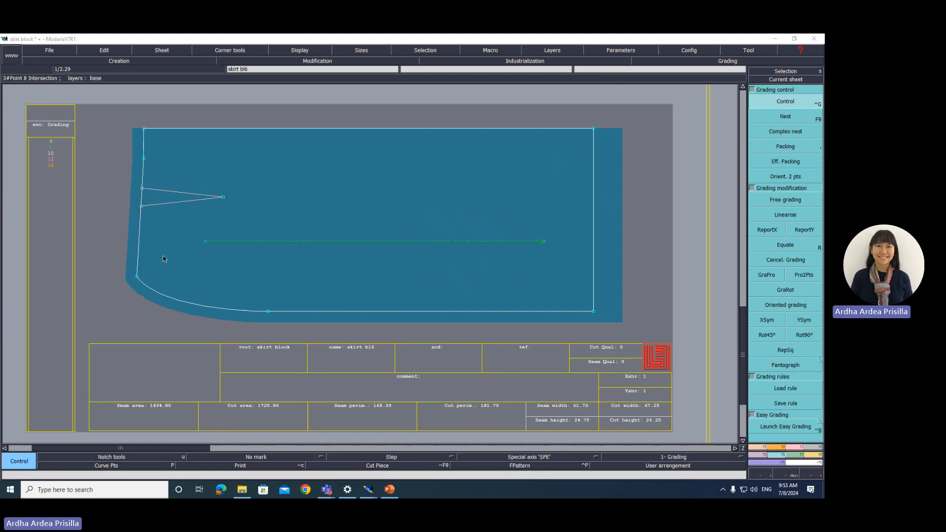
click(730, 84)
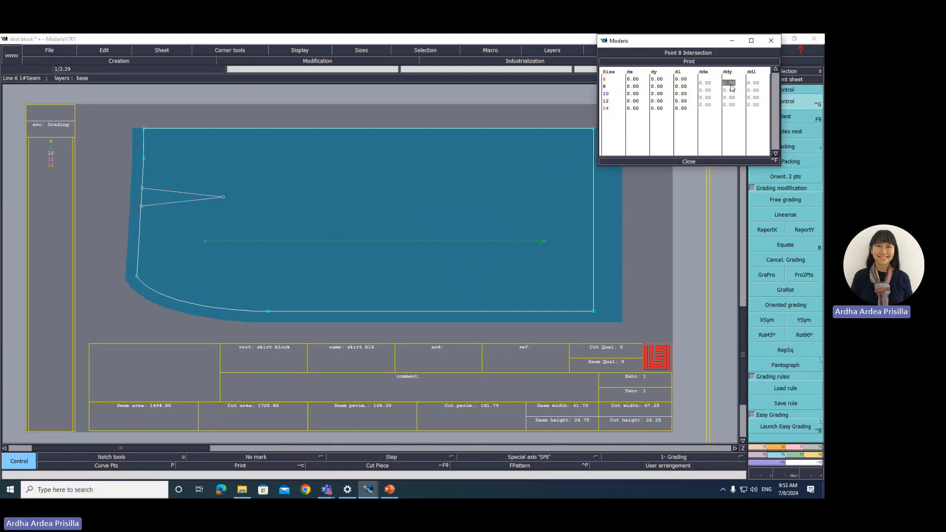
text(0.6)
key(Return)
key(Return)
text(1)
key(Return)
text(1)
click(688, 162)
- Display the half front lining's curves in all sizes
key(F10)
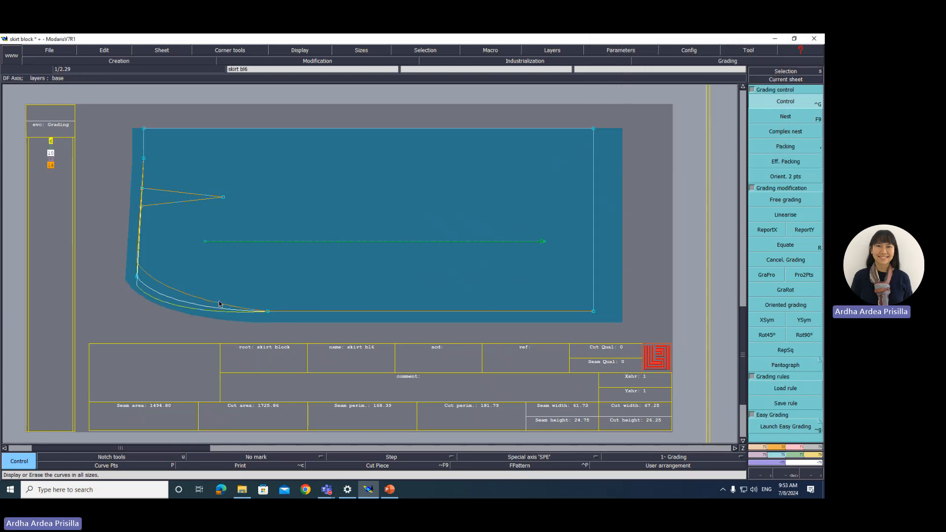
key(F11)
key(z)
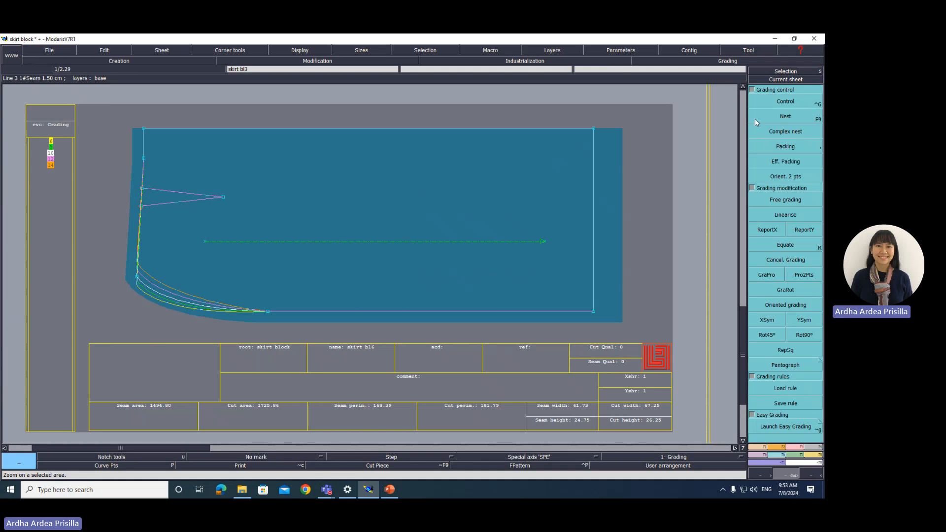
- Set the ddy increments of the half front lining's side-seam waist point to -0.6, -0.6, -1 and -1
key(ctrl+g)
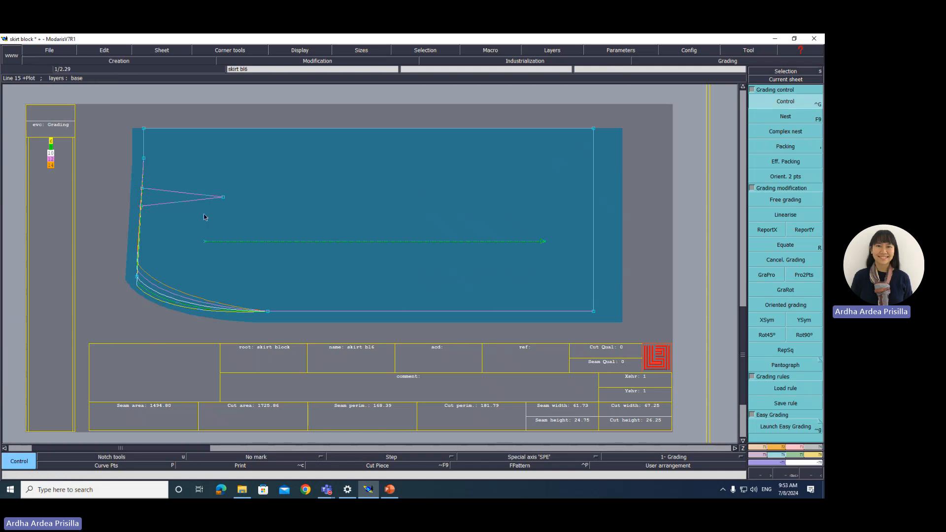
click(137, 279)
click(732, 83)
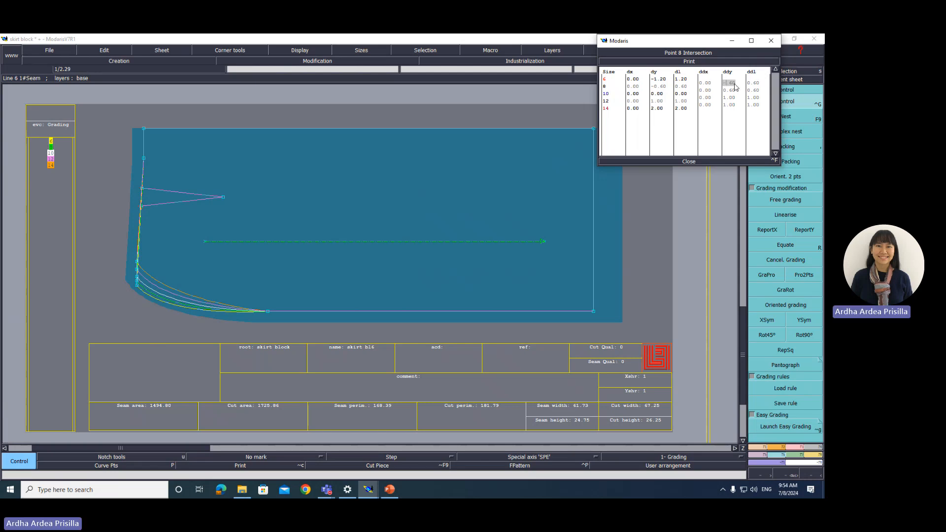
key(Return)
text(-)
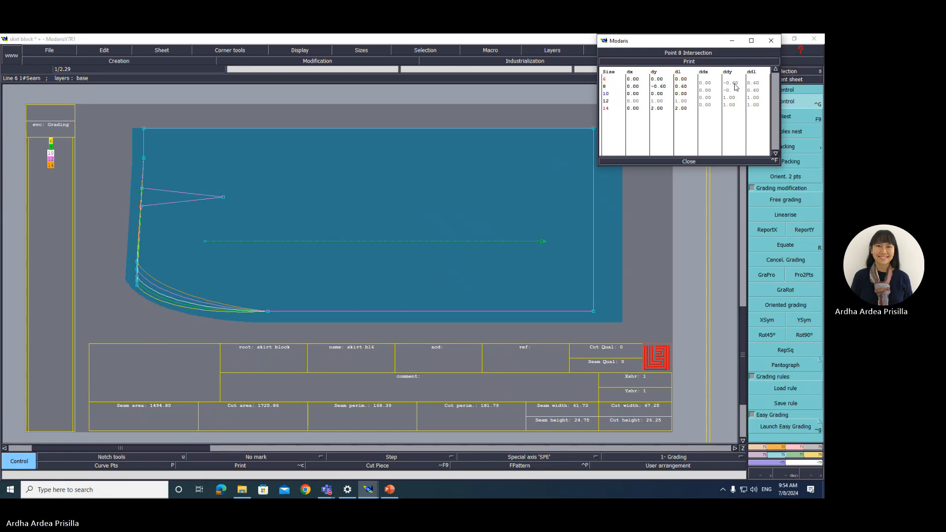
text(0.6)
key(Return)
text(-1)
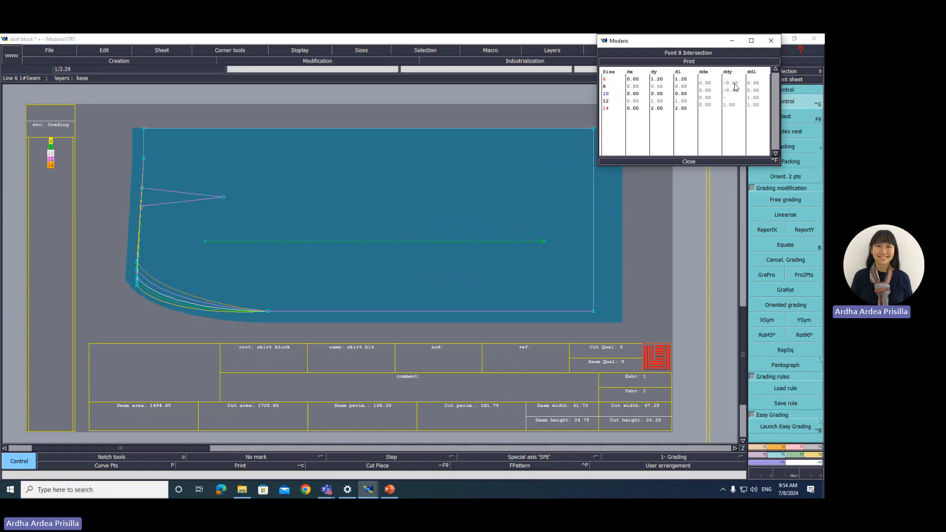
key(Return)
text(-1)
key(Return)
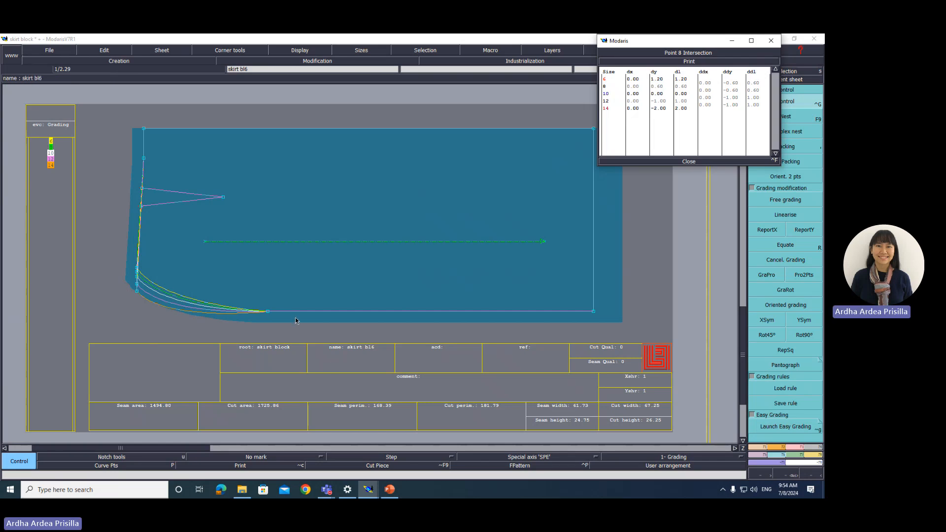
- Switch to the PowerPoint presentation and insert a new slide after the "Skirt Grading – Page 156" slide
click(389, 496)
click(38, 187)
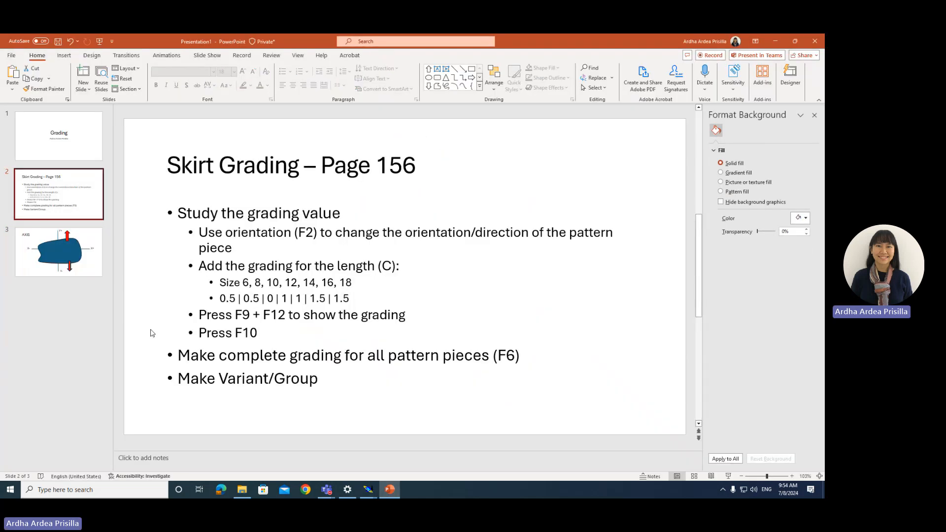
right_click(56, 227)
click(84, 260)
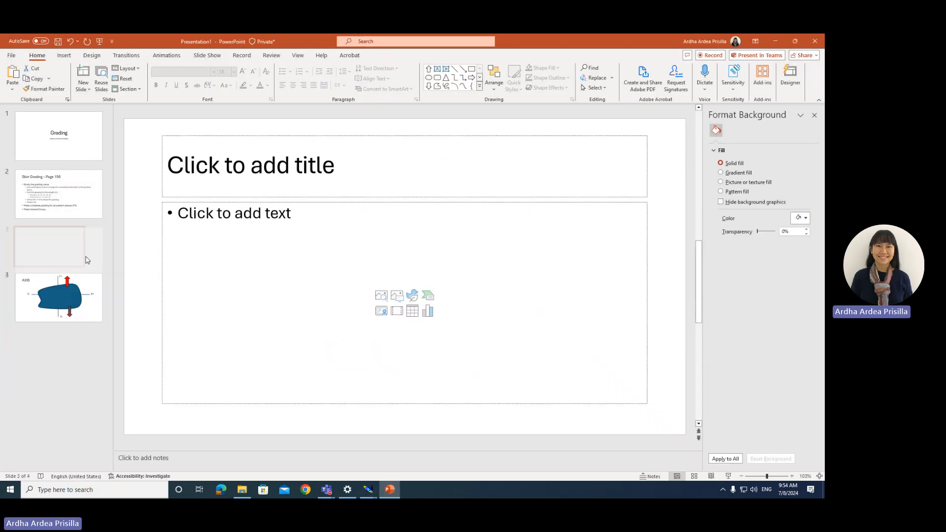
click(82, 216)
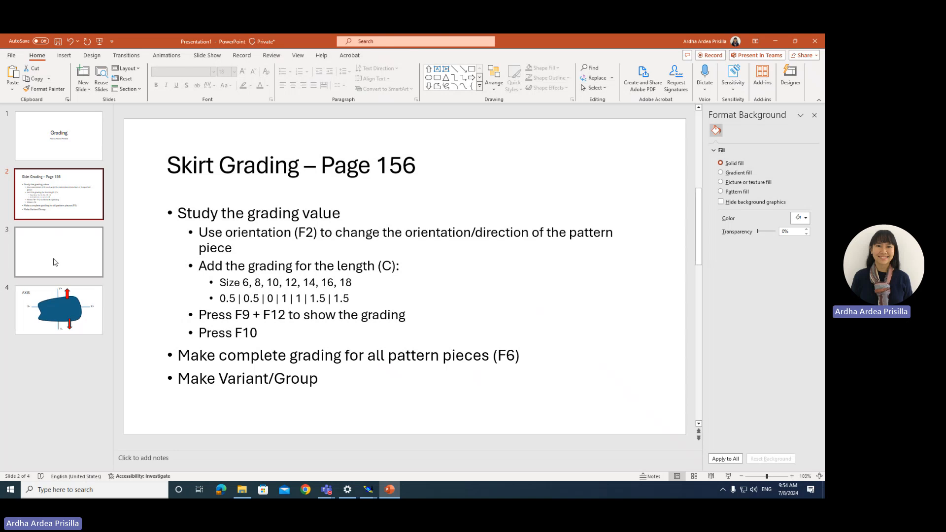
- Title the new slide "Finish Grading for Basic Block"
click(101, 269)
click(264, 172)
text(Finishe)
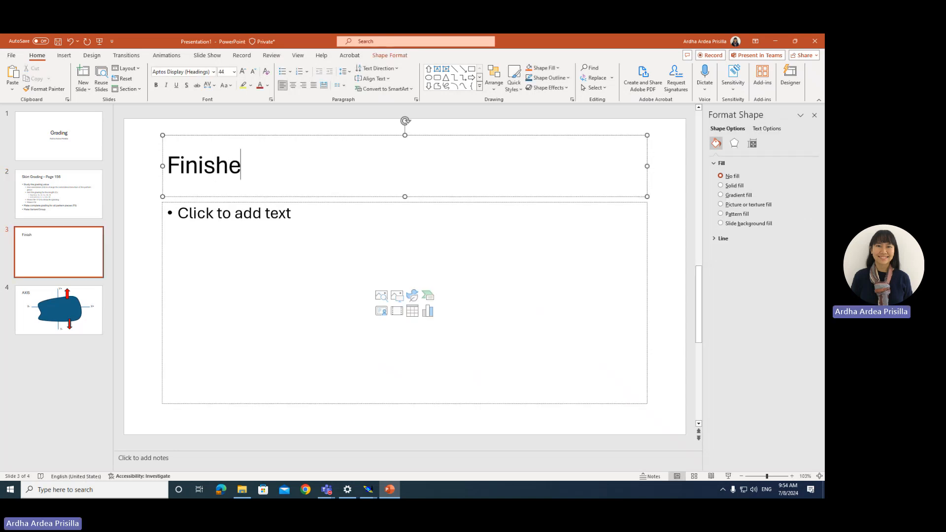
key(BackSpace)
text(Gradu)
key(BackSpace)
text(ing for)
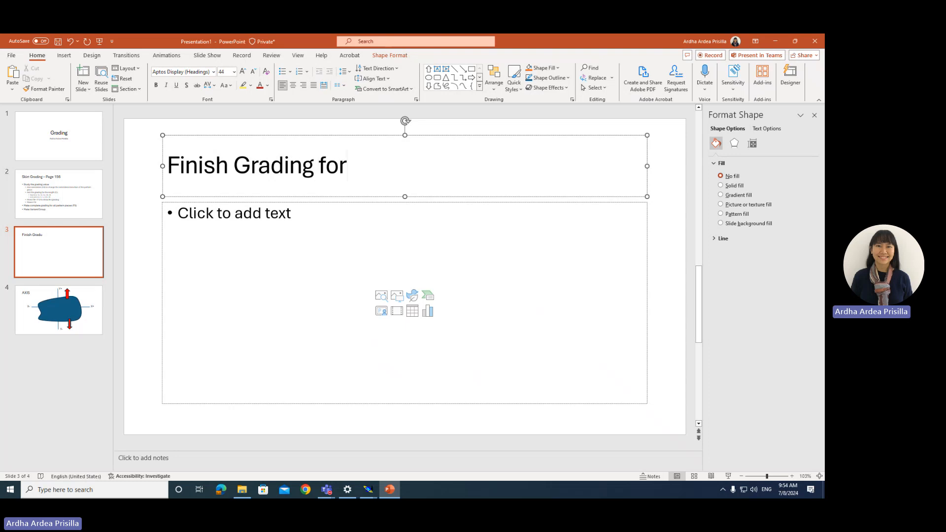
text( Basic Block)
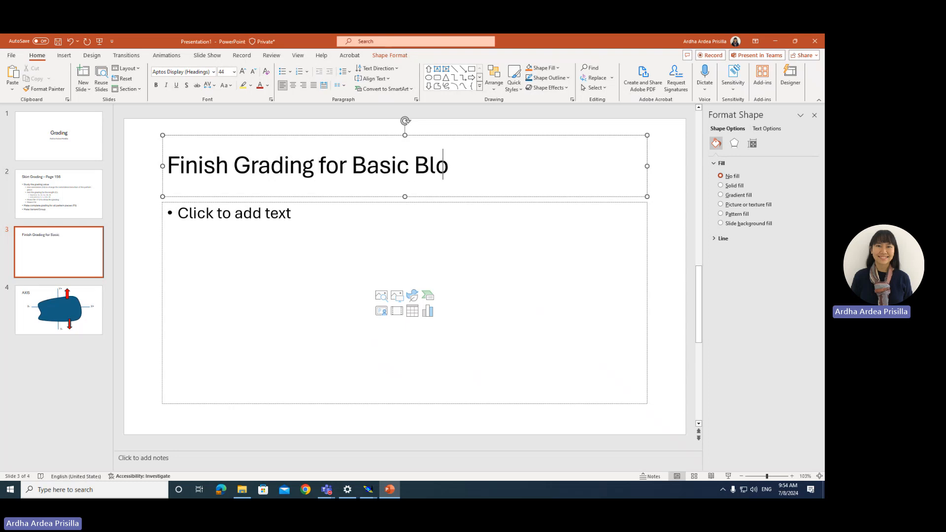
- Fill the new slide's body with three bullets reading "Skirt", "Bodice" and "Sleeve"
click(213, 241)
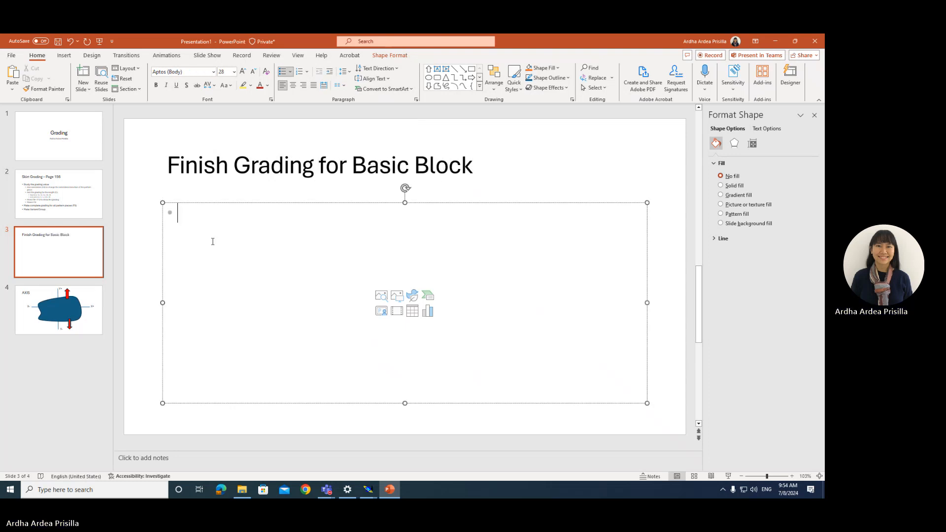
text(Skirt)
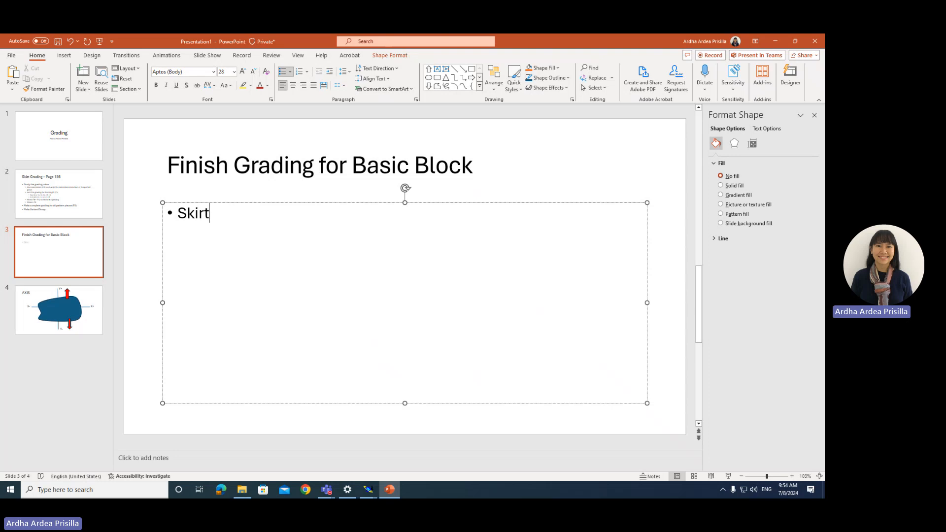
key(Return)
text(Bodice )
text(Sleeve)
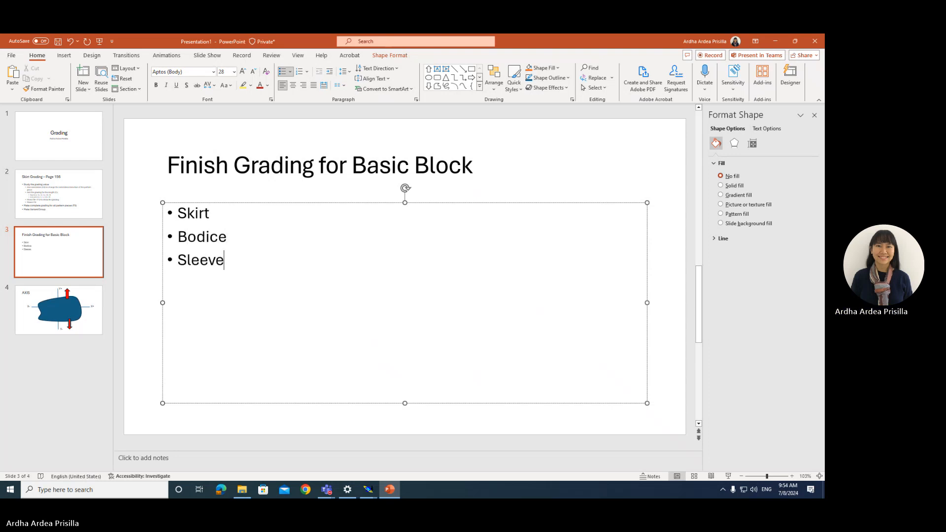